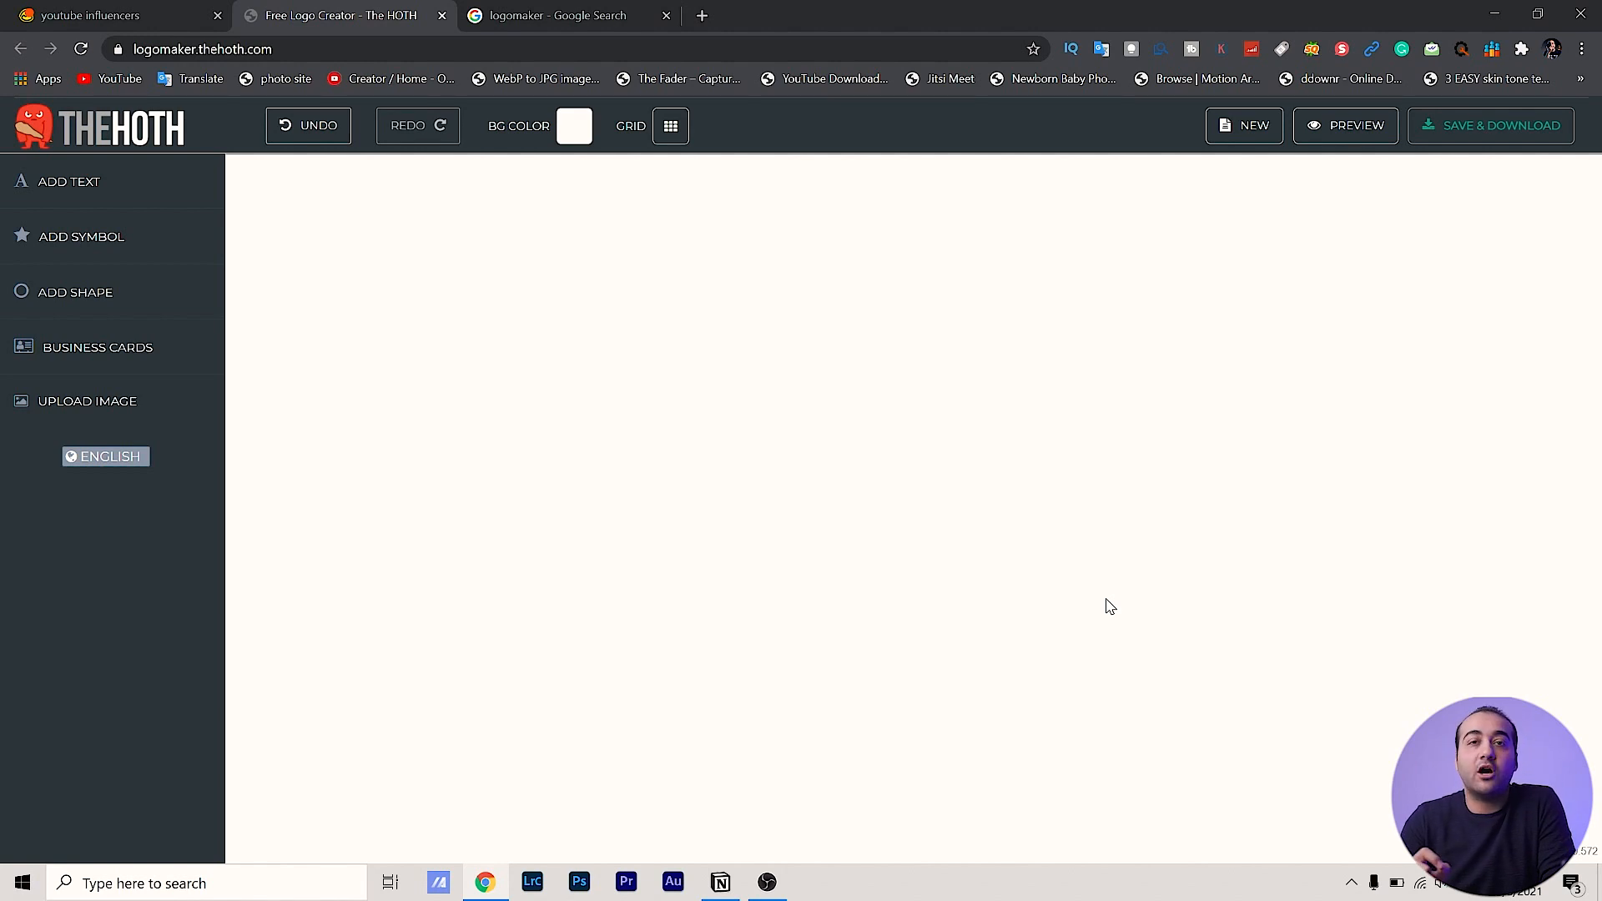
From the symbol library's Photography category, add the blue camera icon to the canvas
left_click(79, 250)
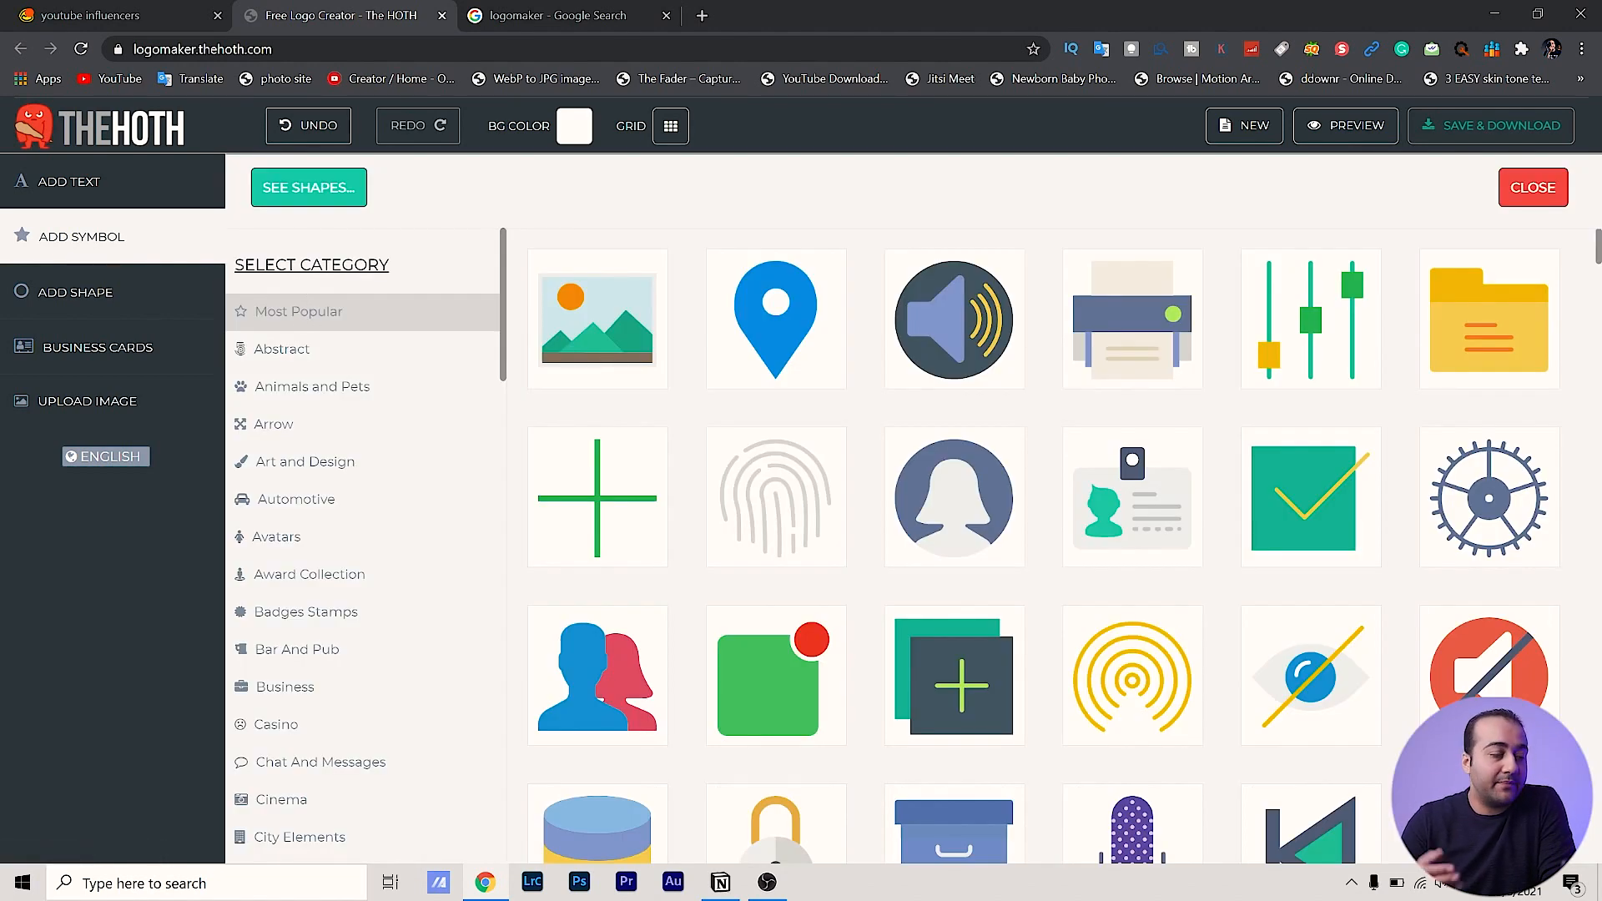
scroll(1101, 527, "down", 5)
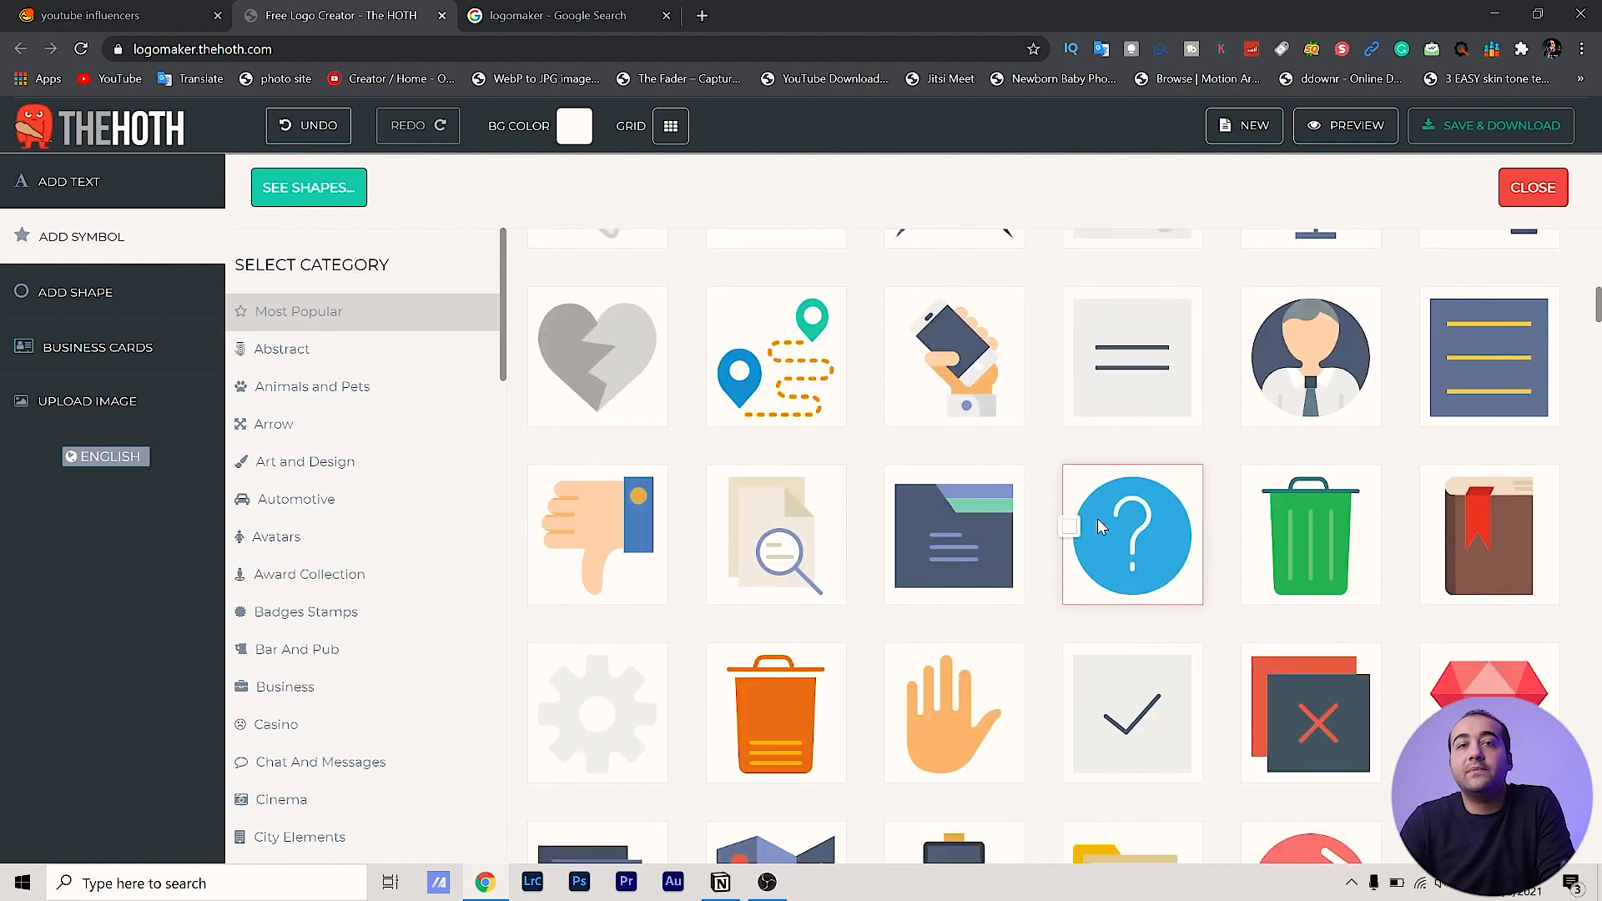
scroll(1102, 527, "down", 10)
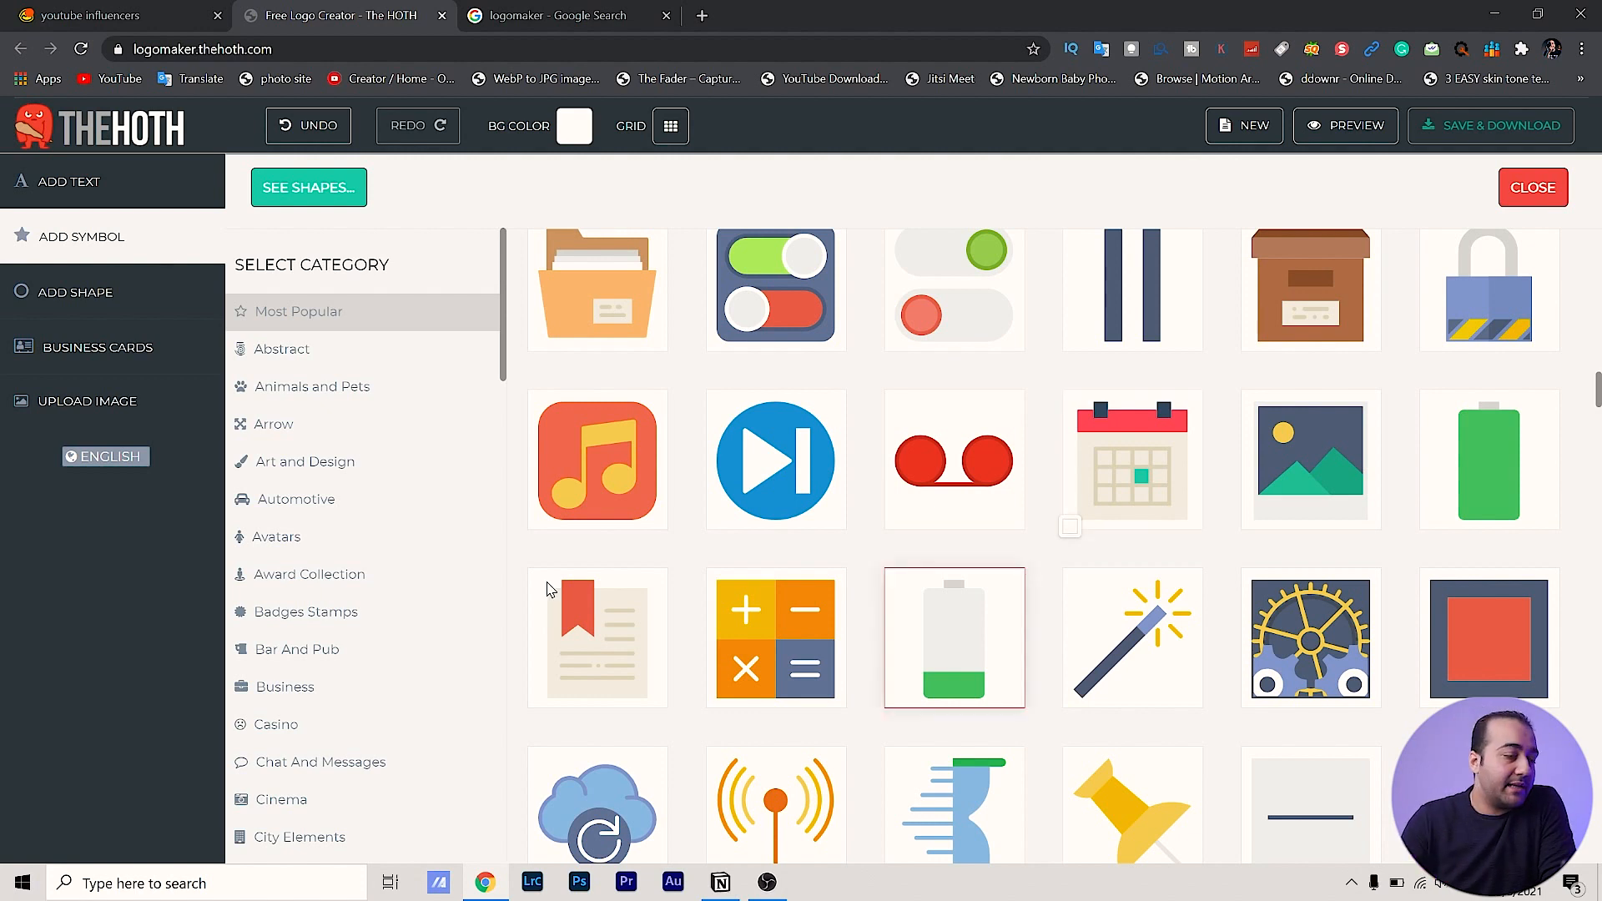
scroll(332, 546, "down", 7)
scroll(365, 570, "down", 10)
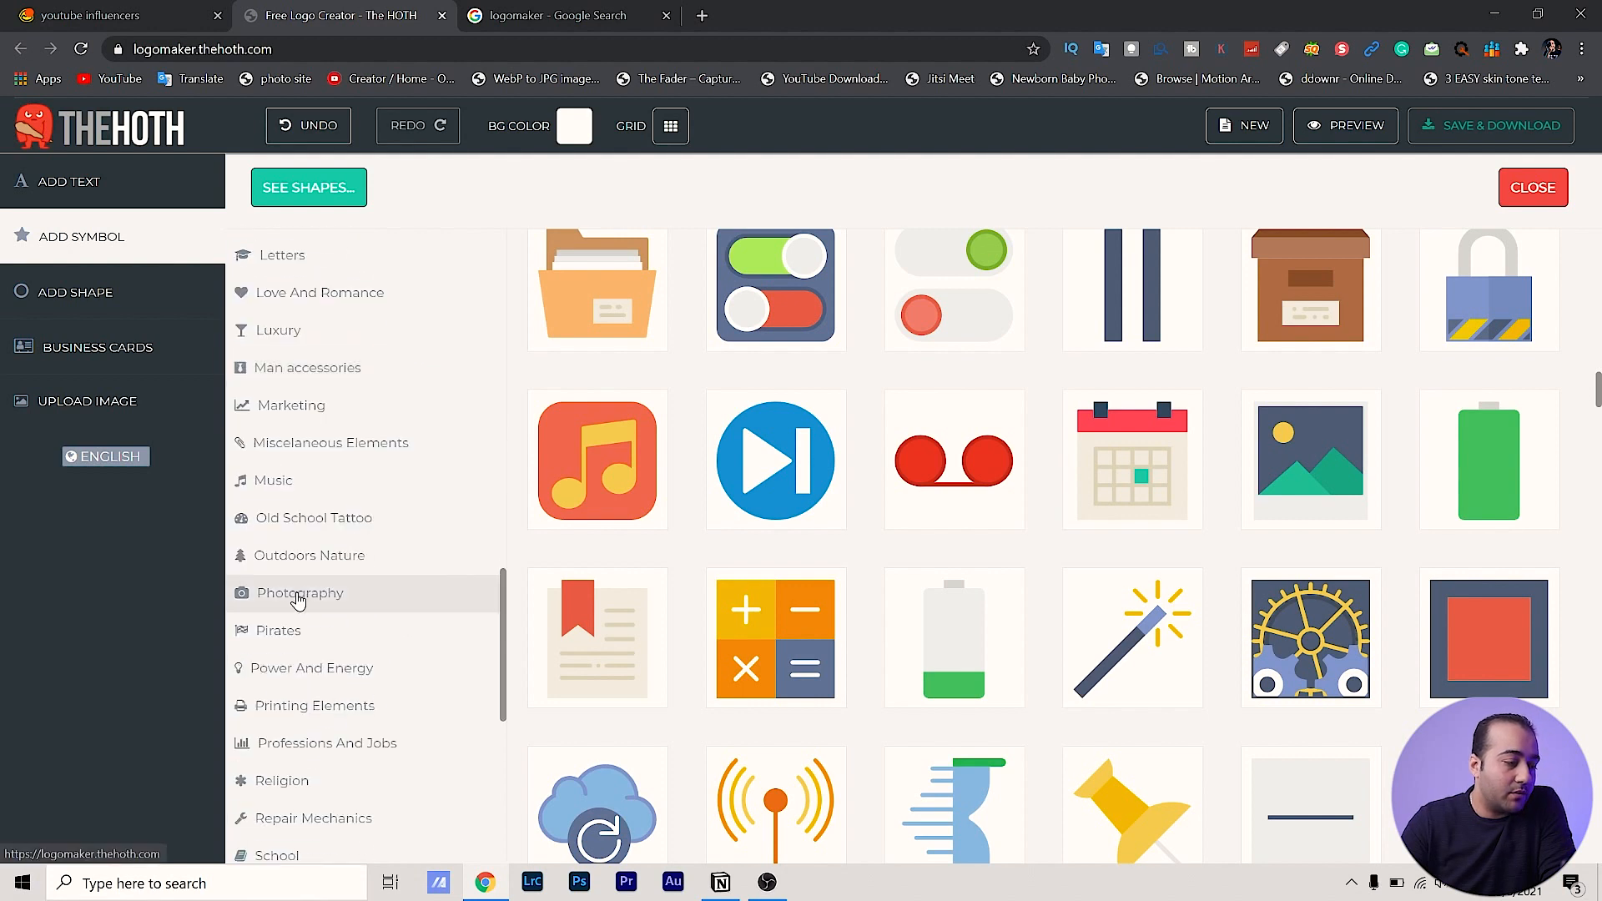
left_click(299, 594)
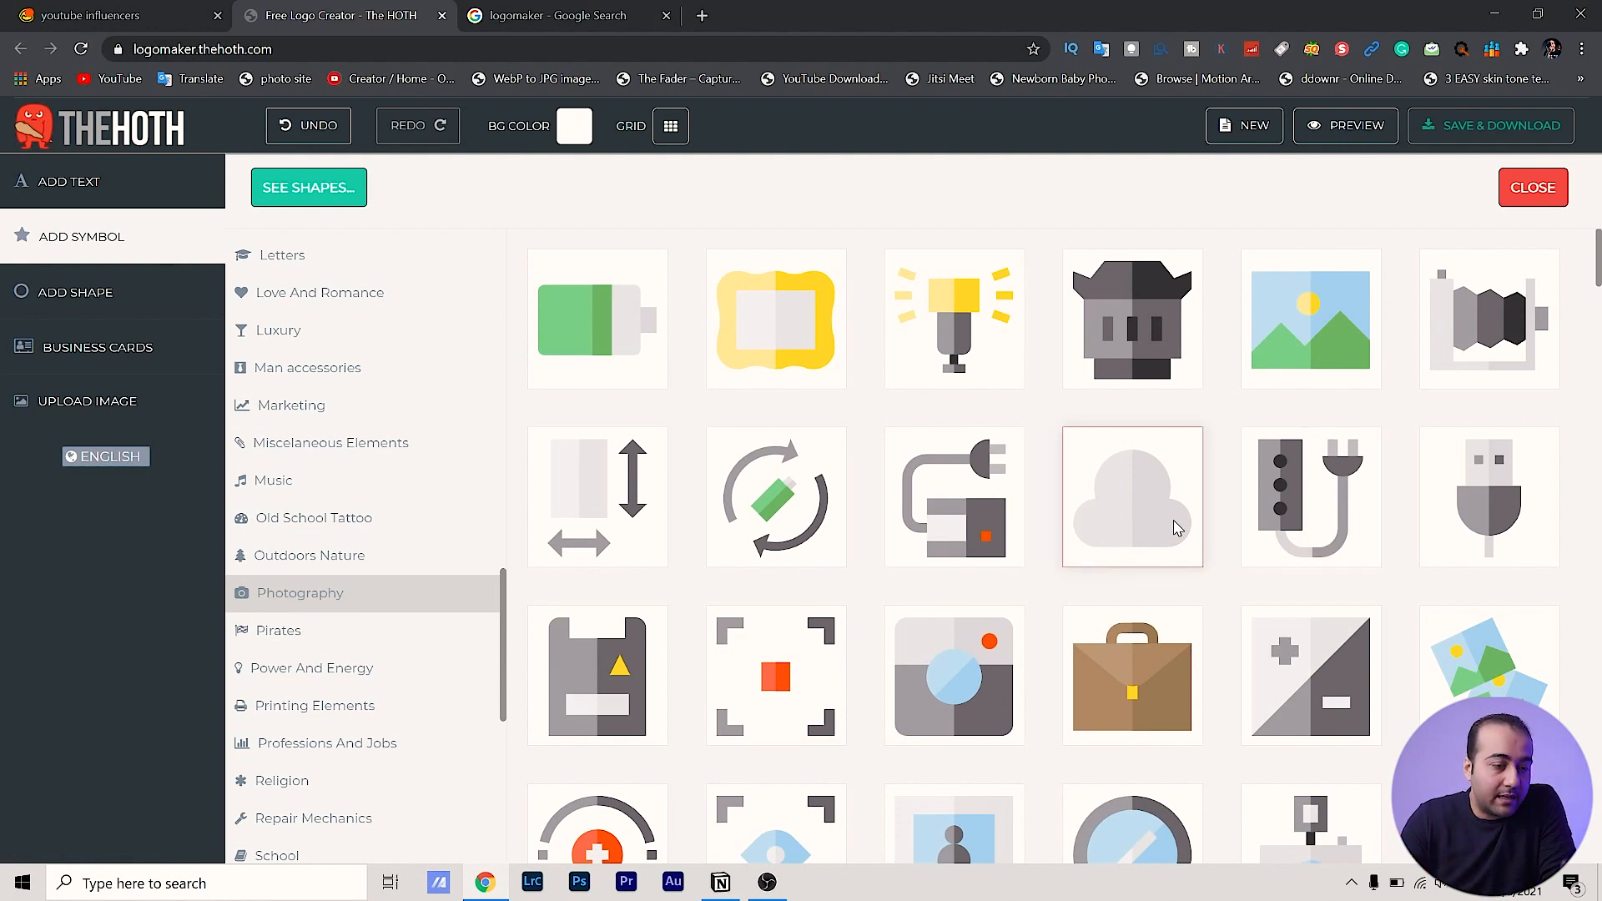
scroll(1177, 532, "down", 8)
scroll(1179, 537, "down", 15)
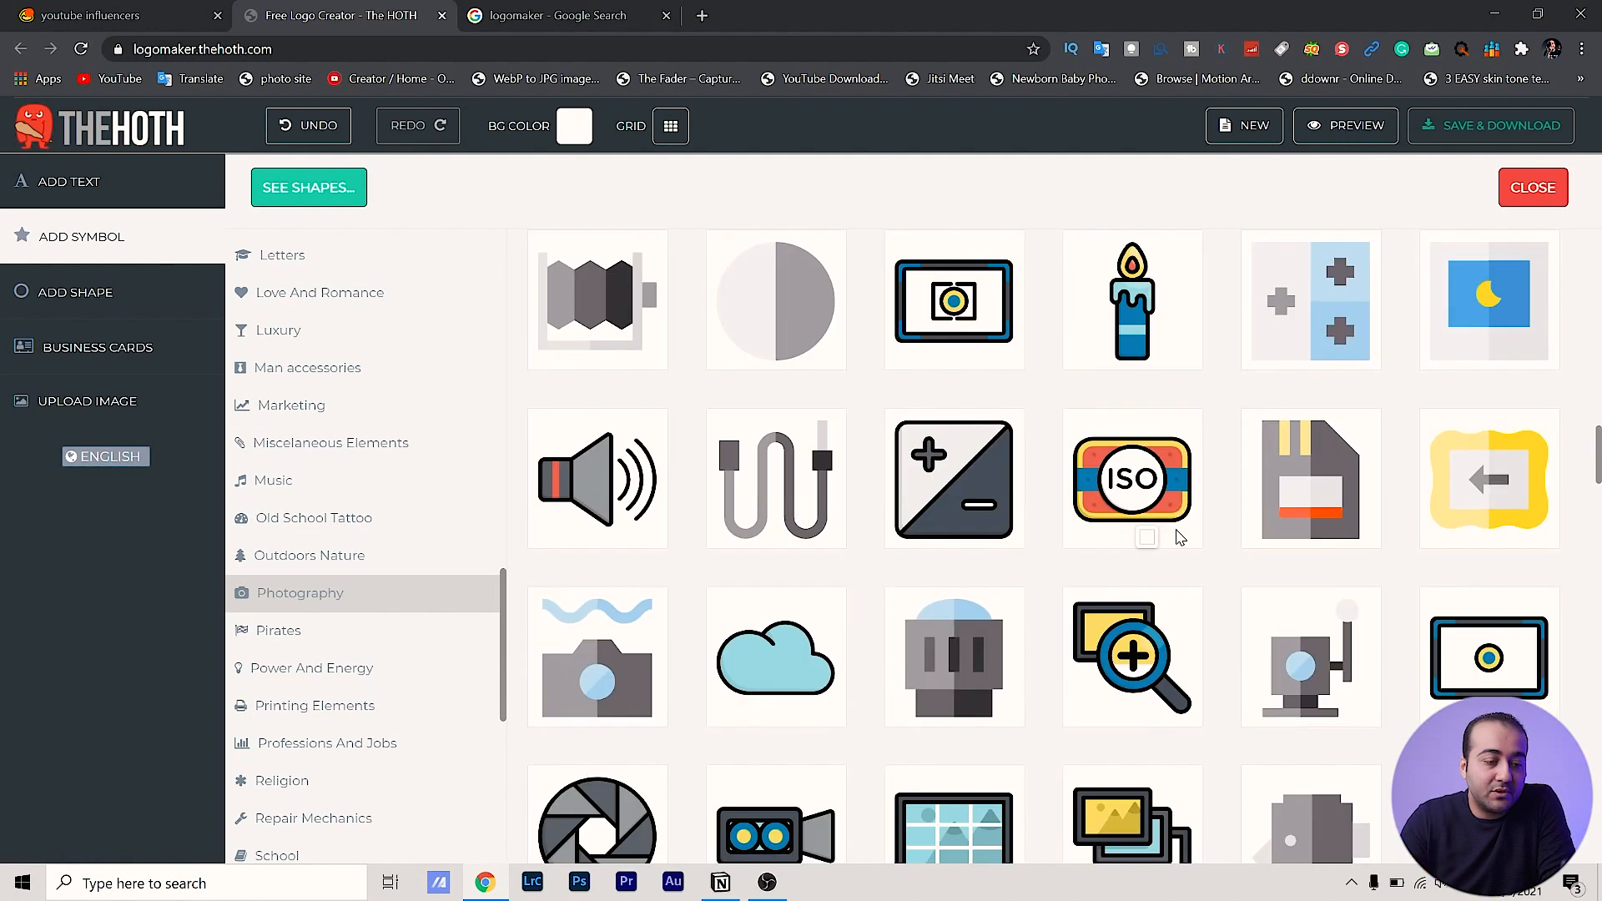
scroll(1179, 537, "down", 15)
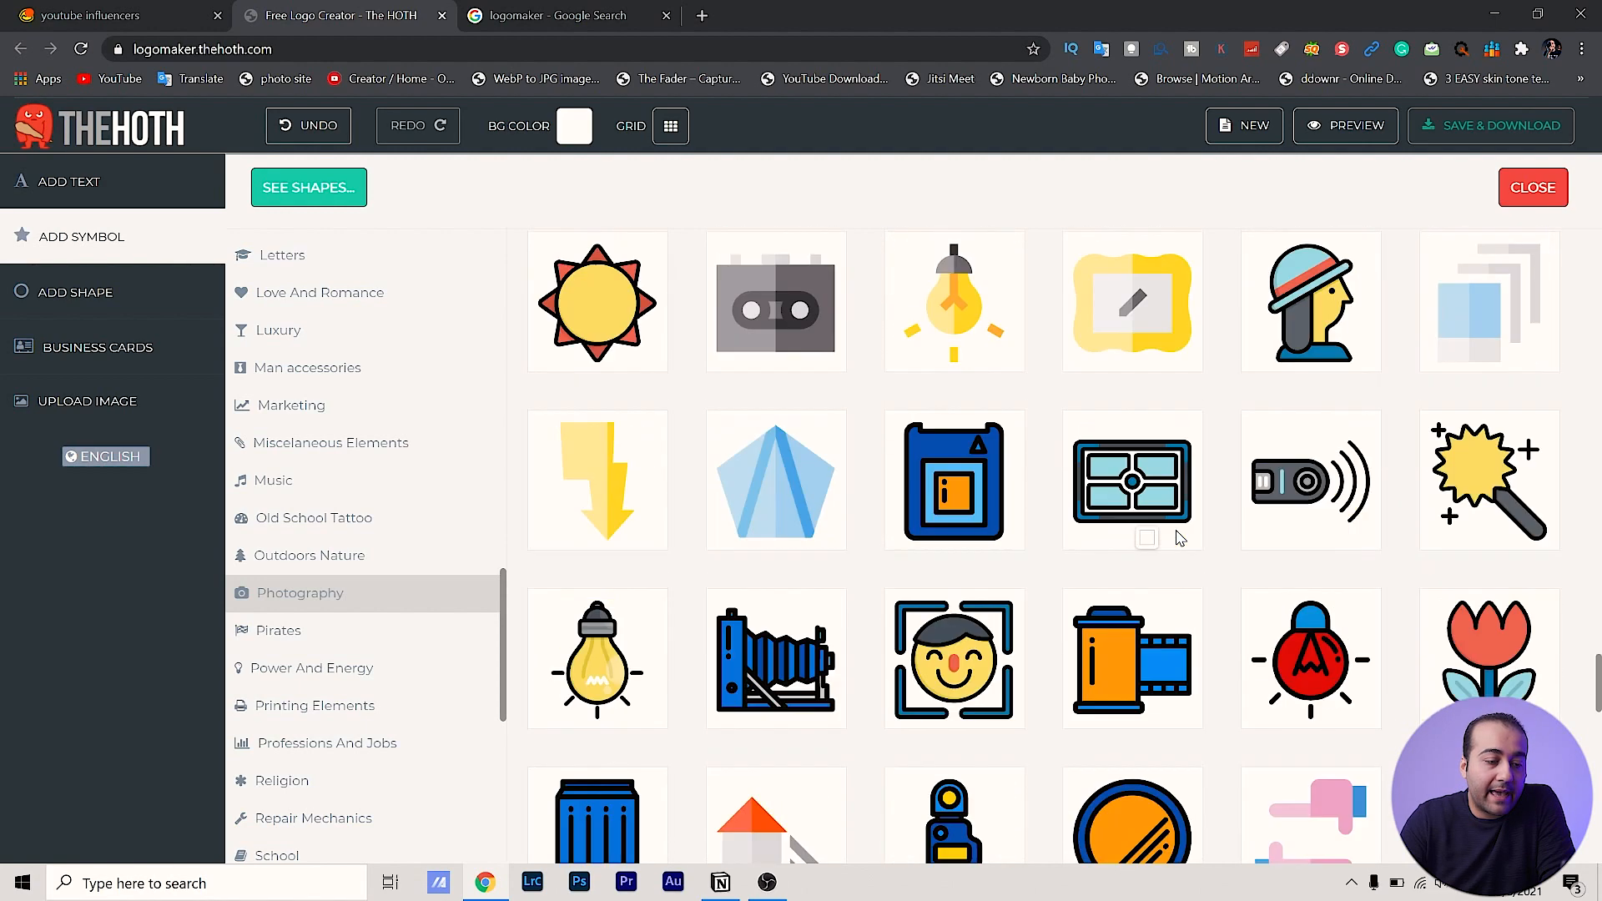
scroll(1179, 537, "down", 10)
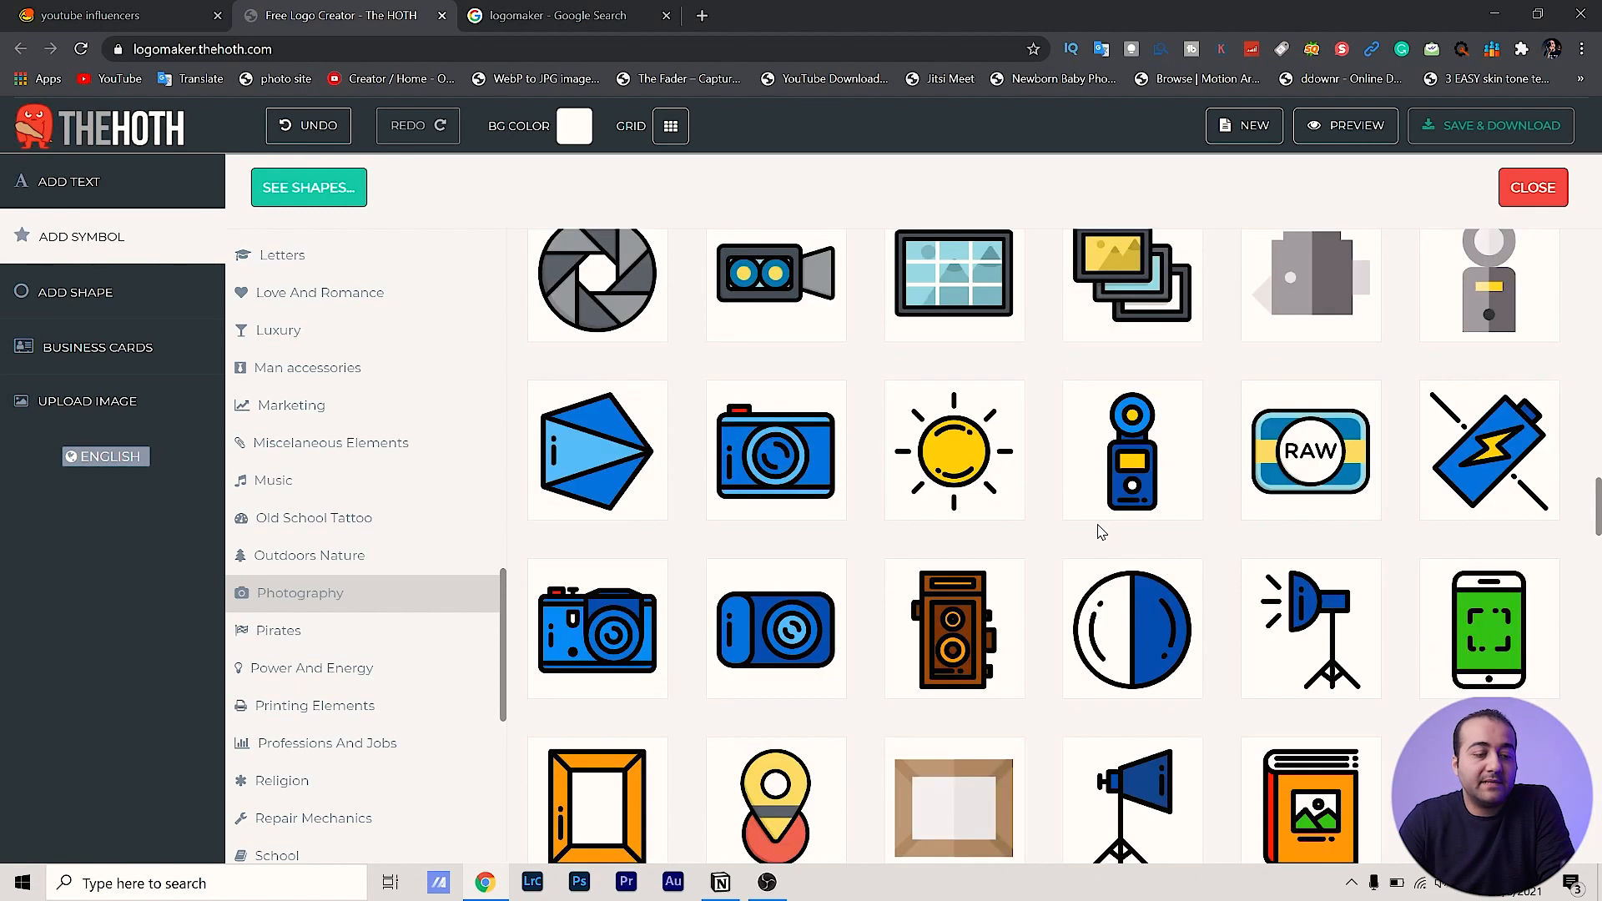
left_click(740, 476)
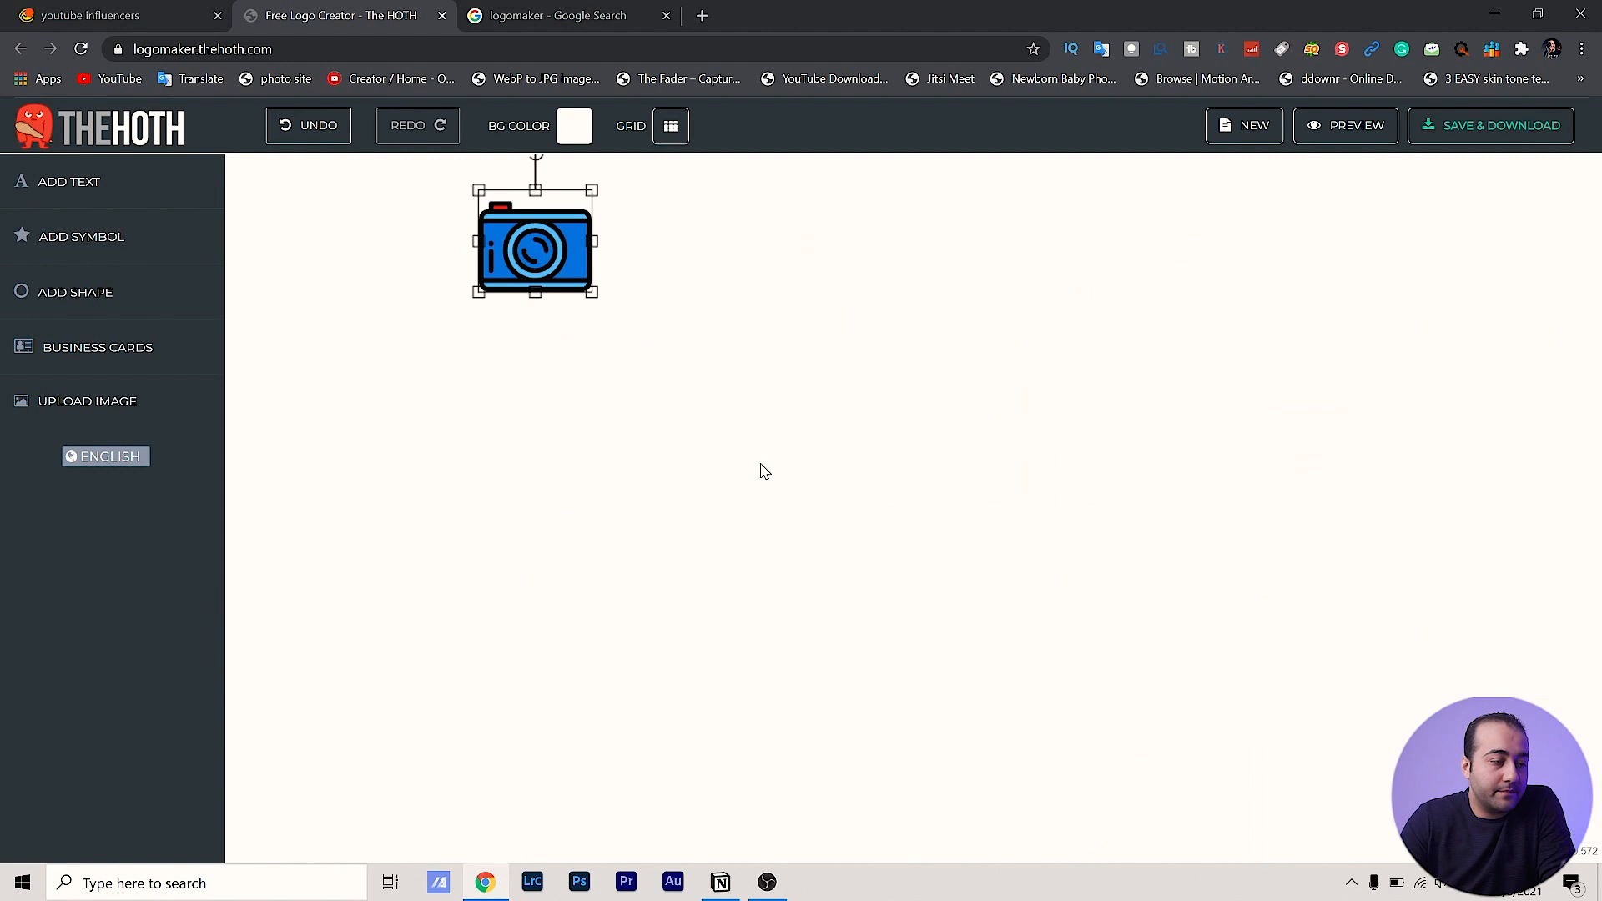
Move the camera to the canvas centre, enlarge it slightly and nudge it down-left
left_click_drag(559, 264, 792, 437)
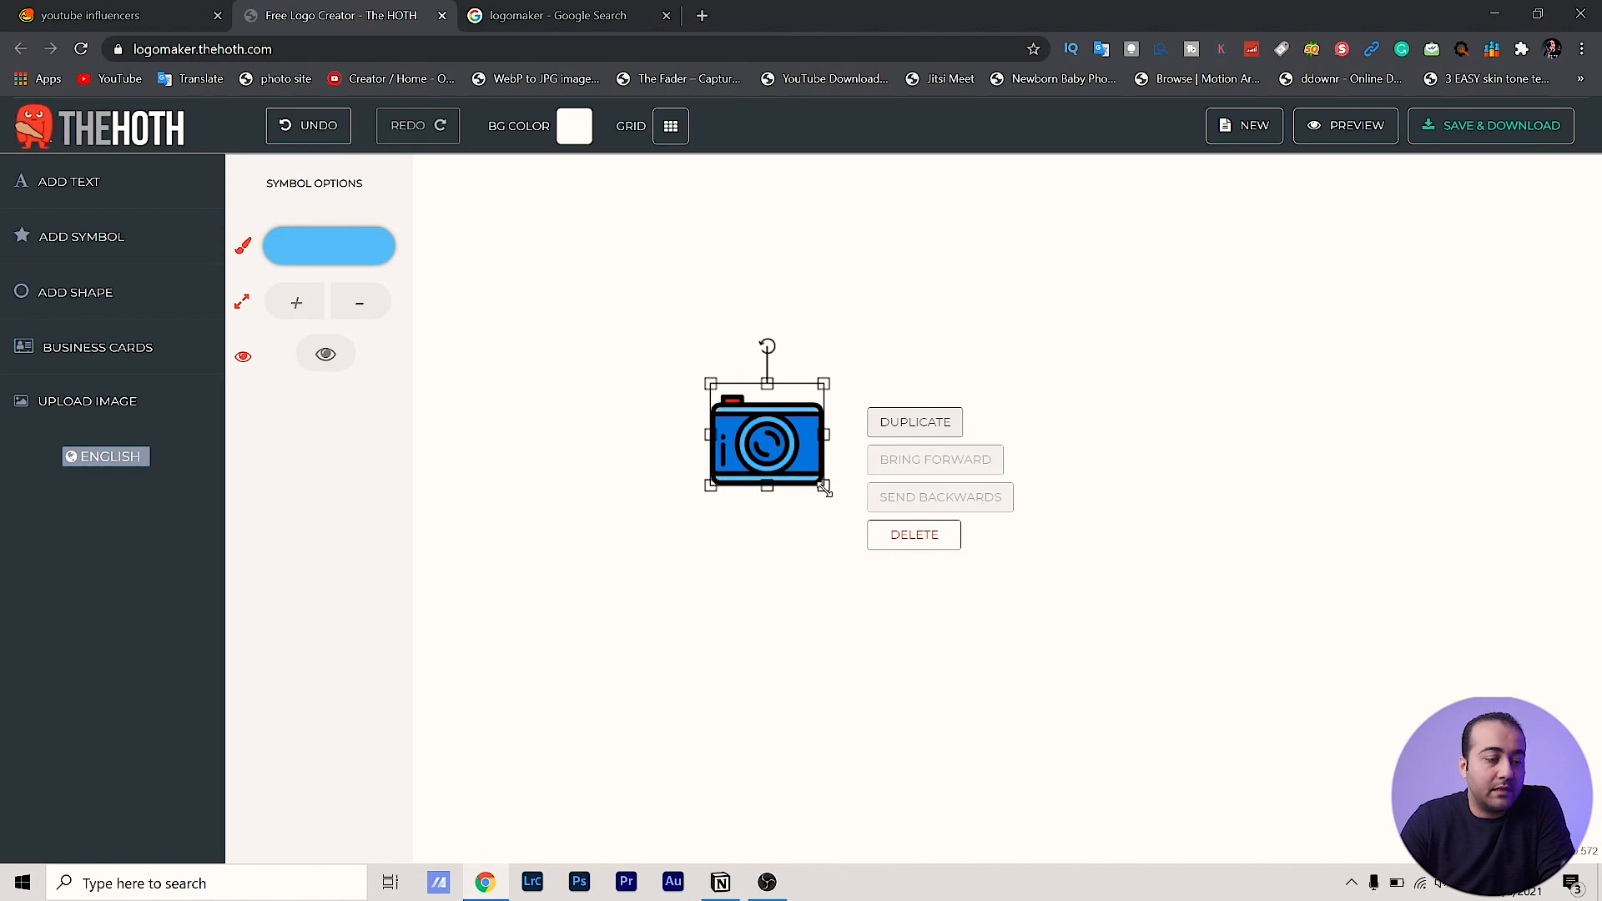
left_click_drag(824, 488, 867, 538)
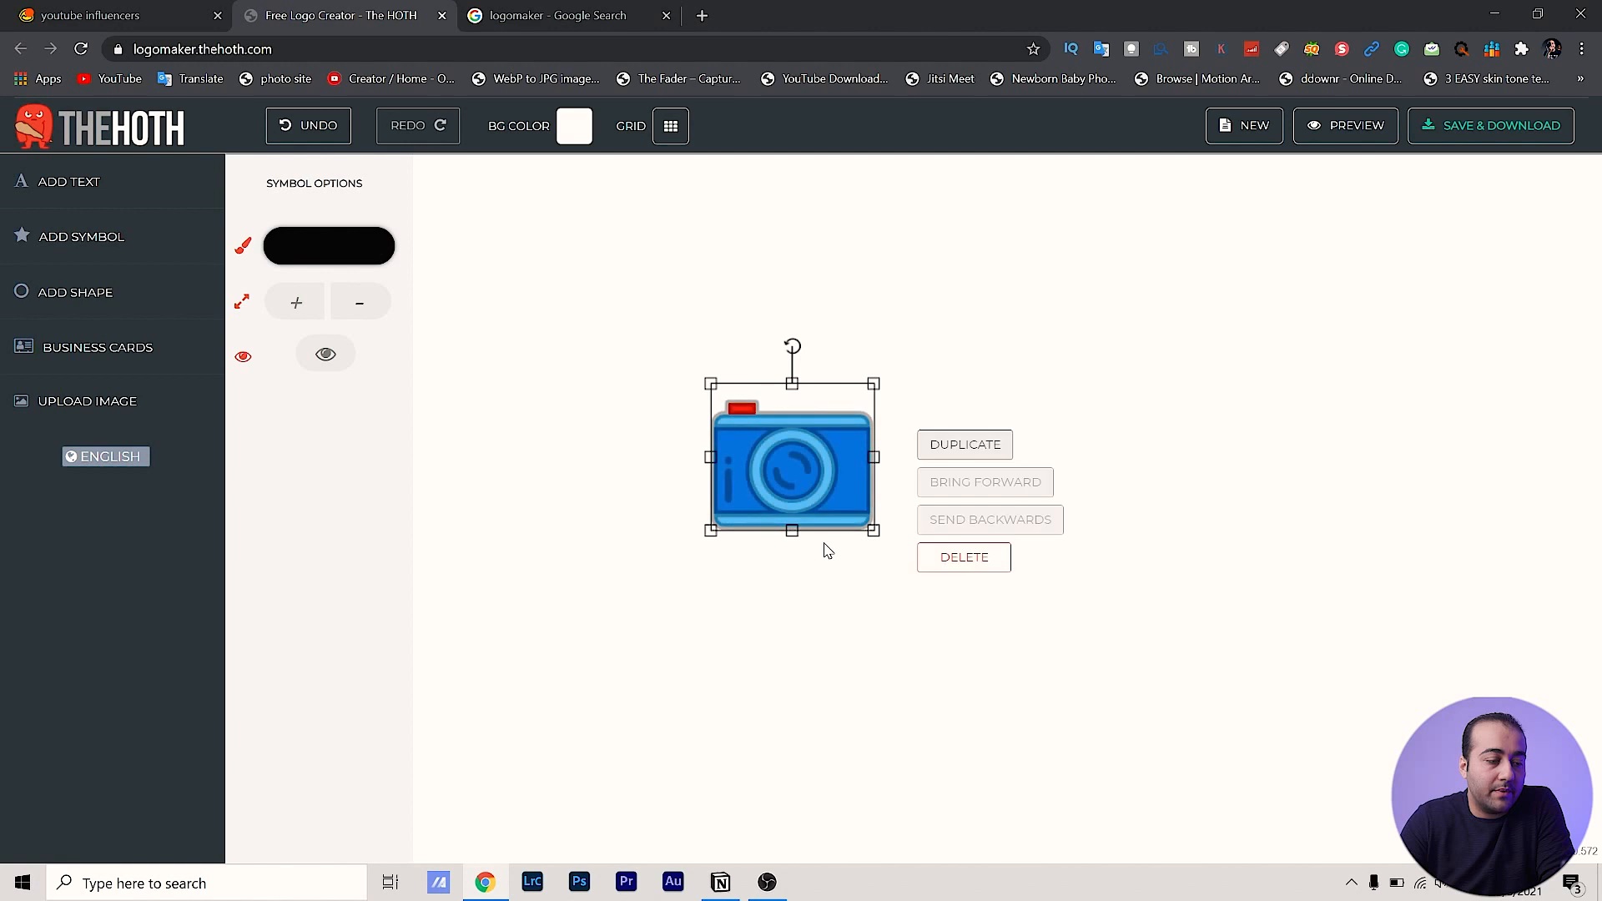
left_click_drag(786, 474, 769, 512)
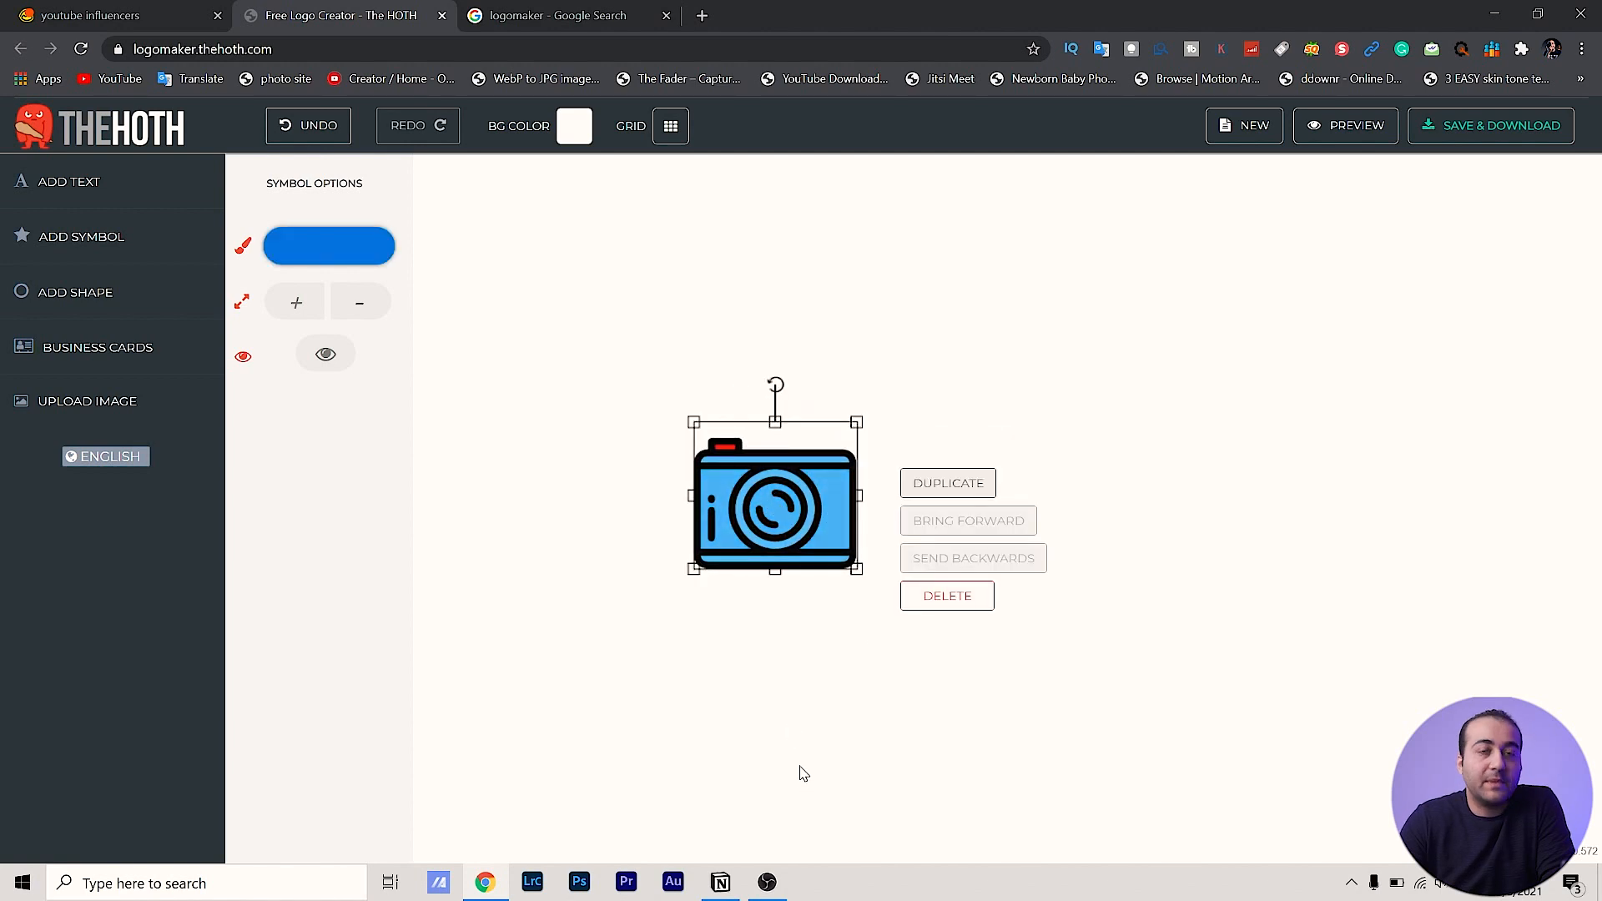
Duplicate the camera and move the copy aside, then delete the copy and reselect the original
left_click(966, 494)
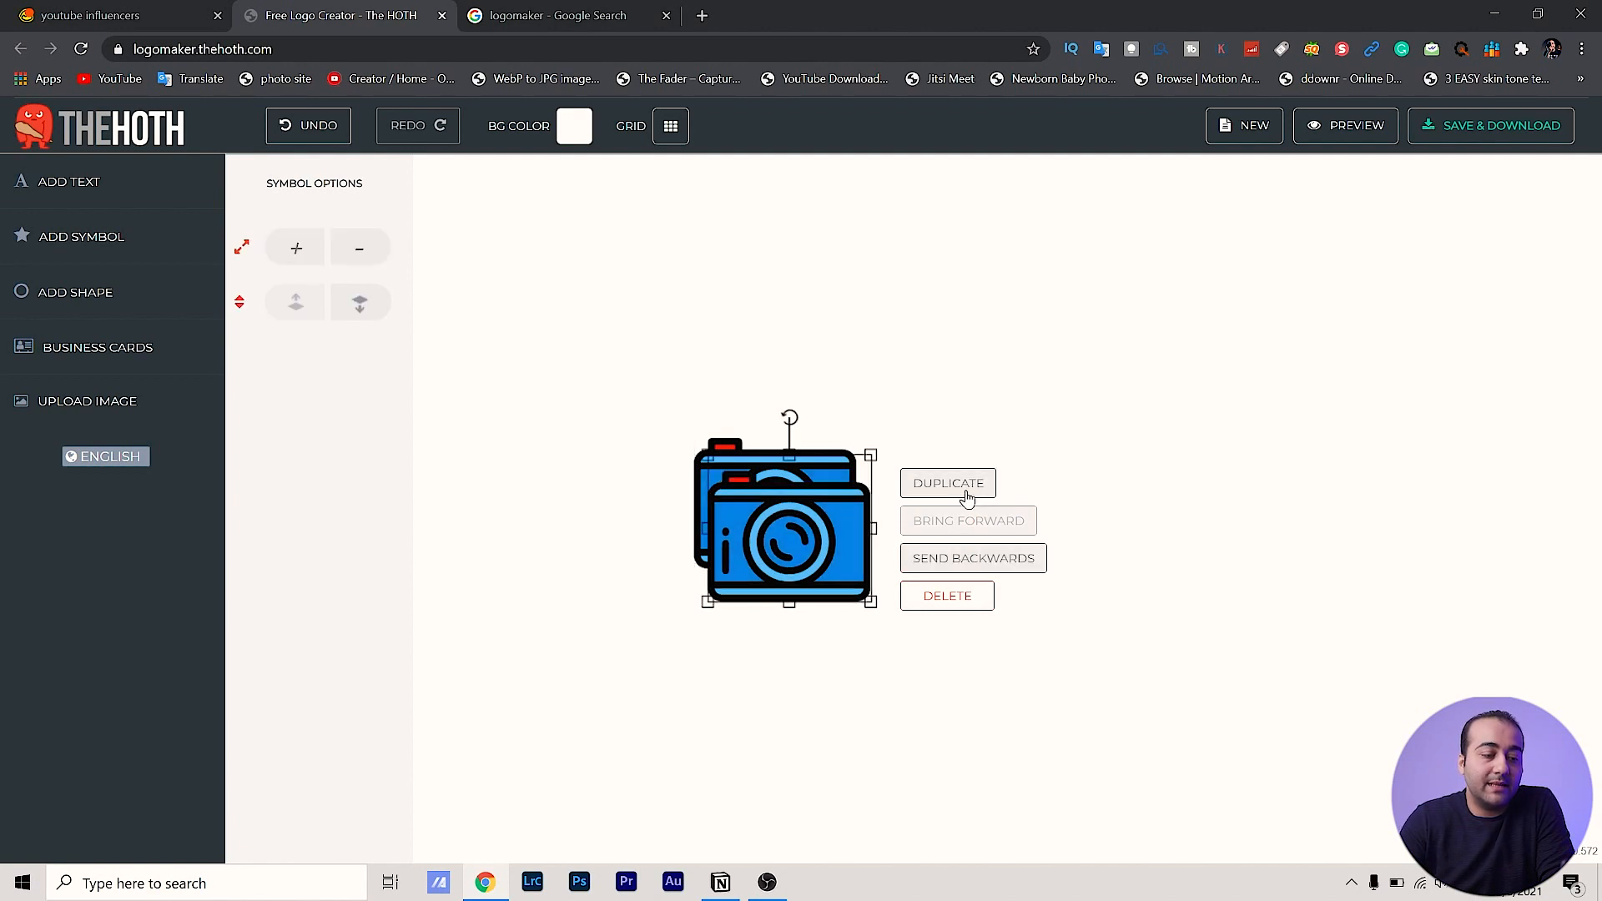
left_click_drag(824, 528, 1087, 352)
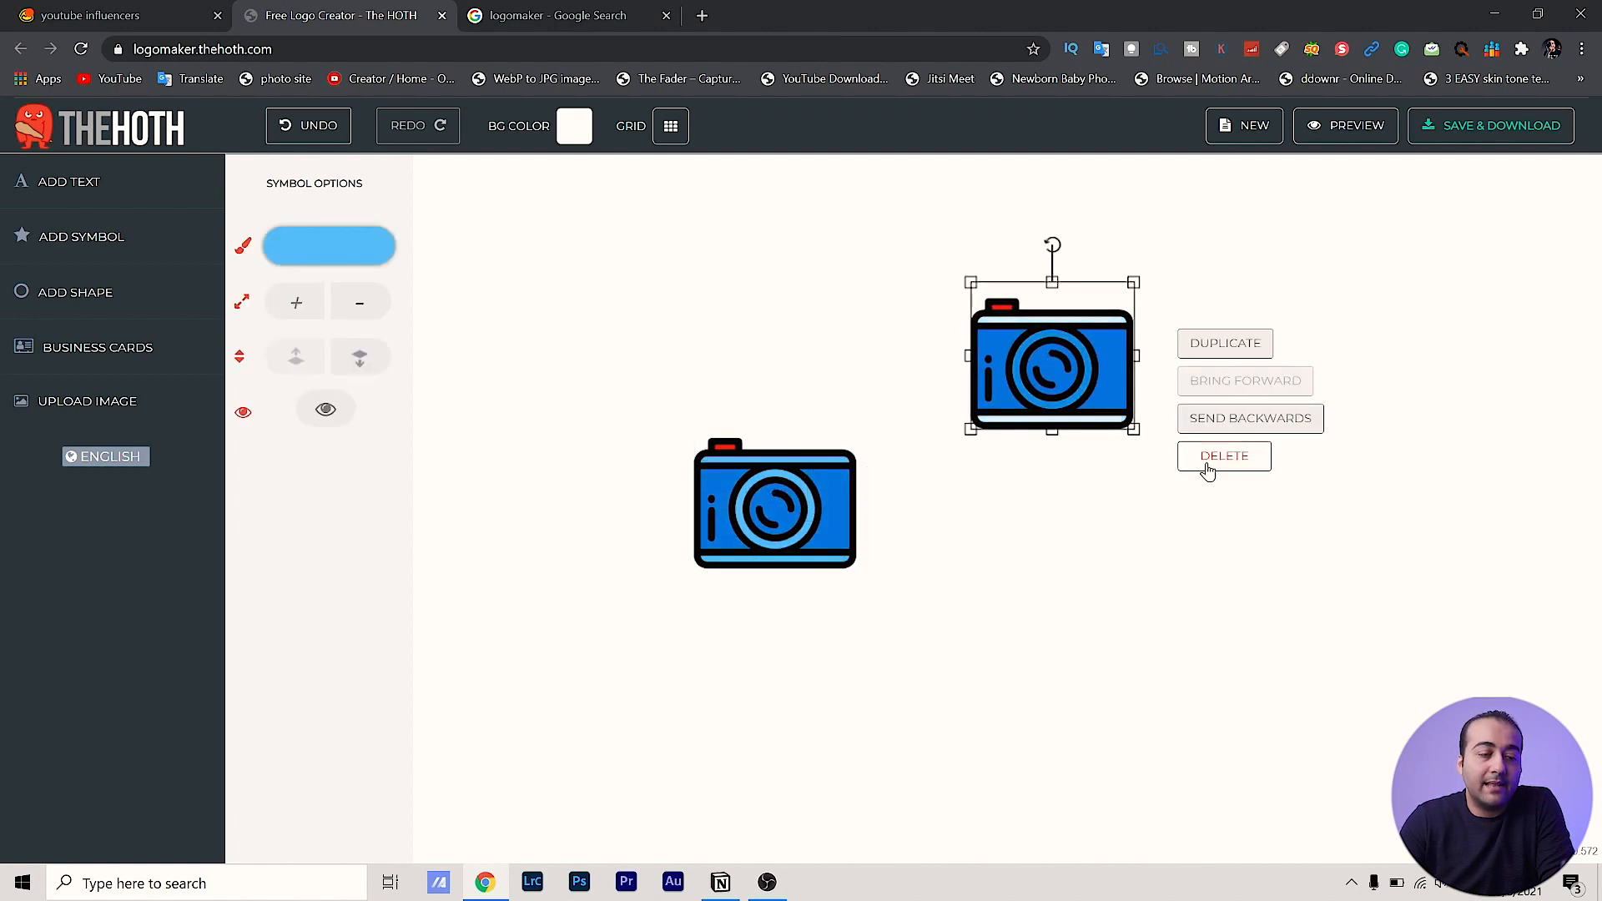
left_click(1226, 462)
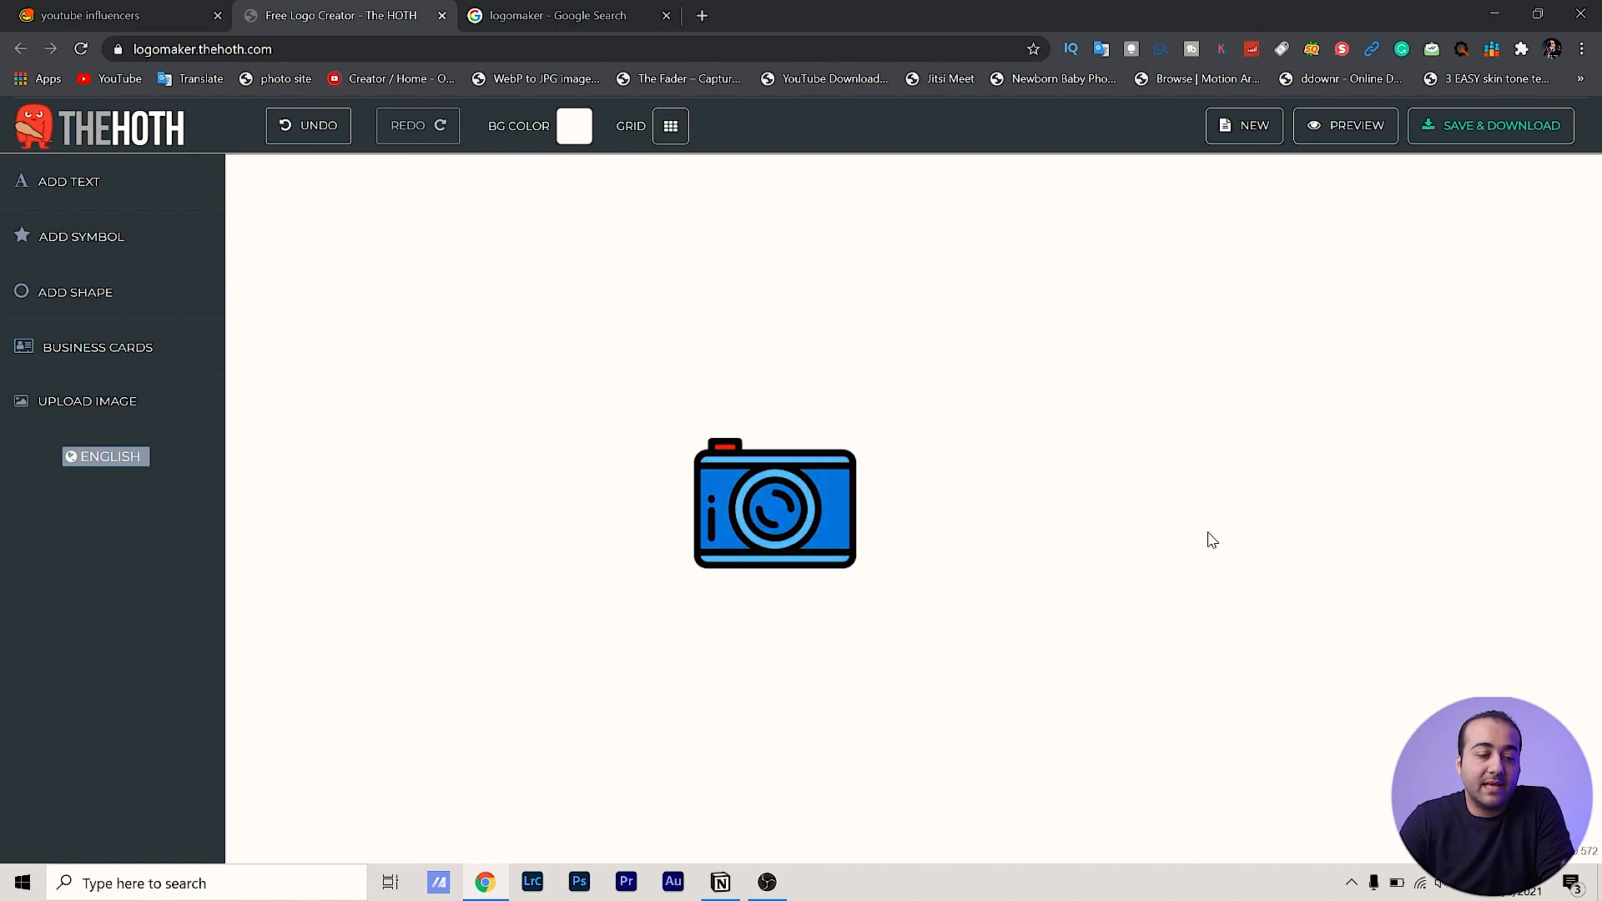
left_click(780, 513)
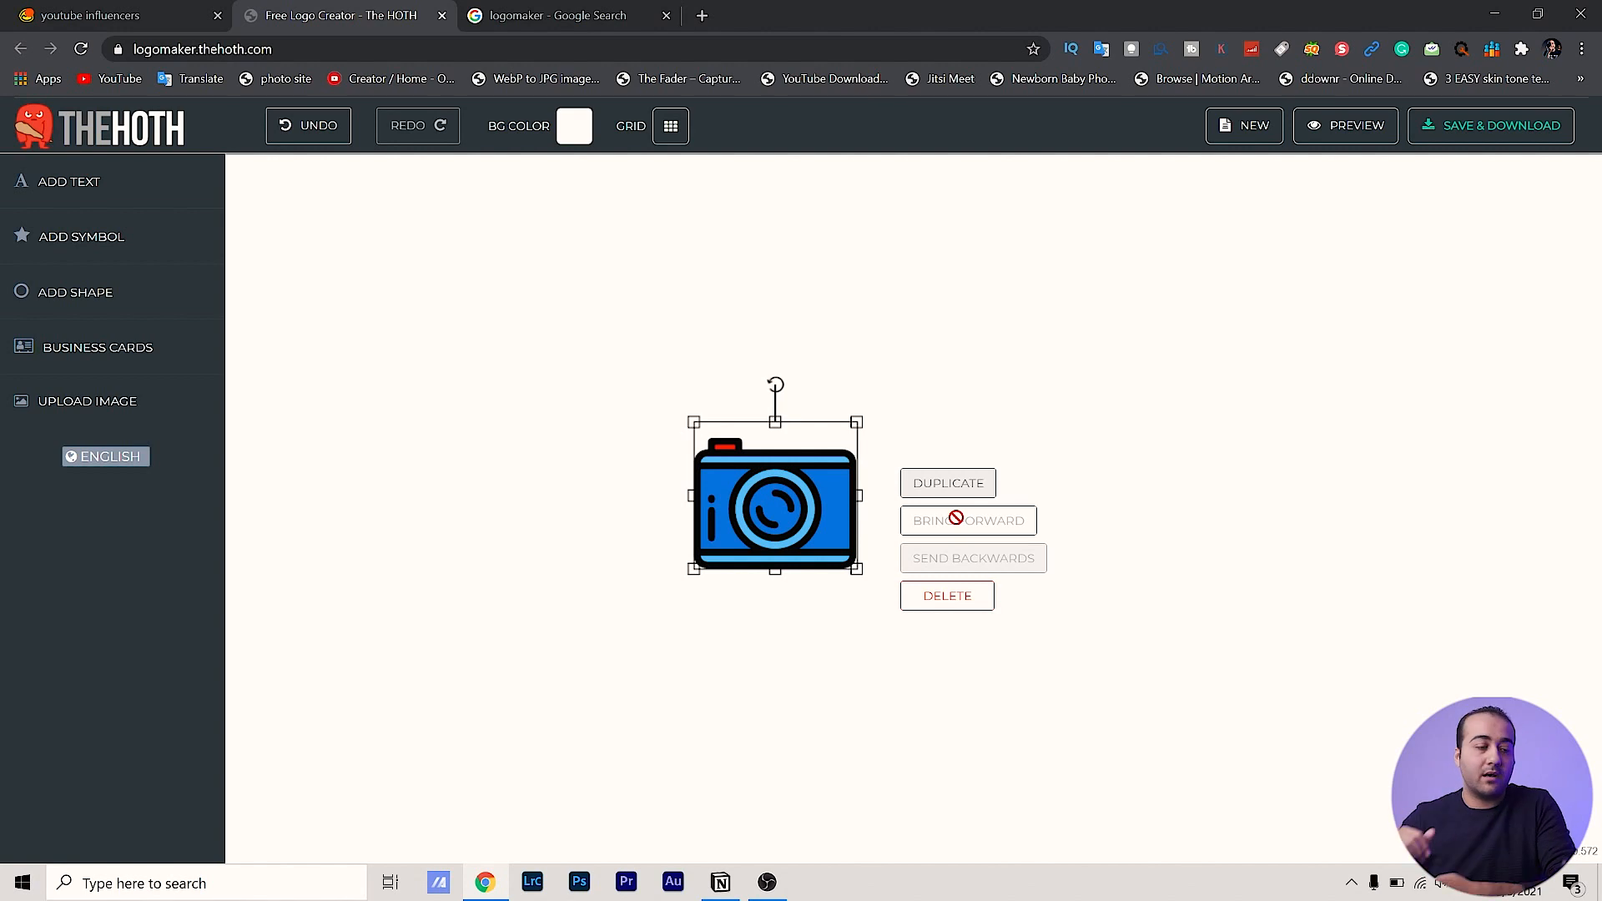
left_click(850, 252)
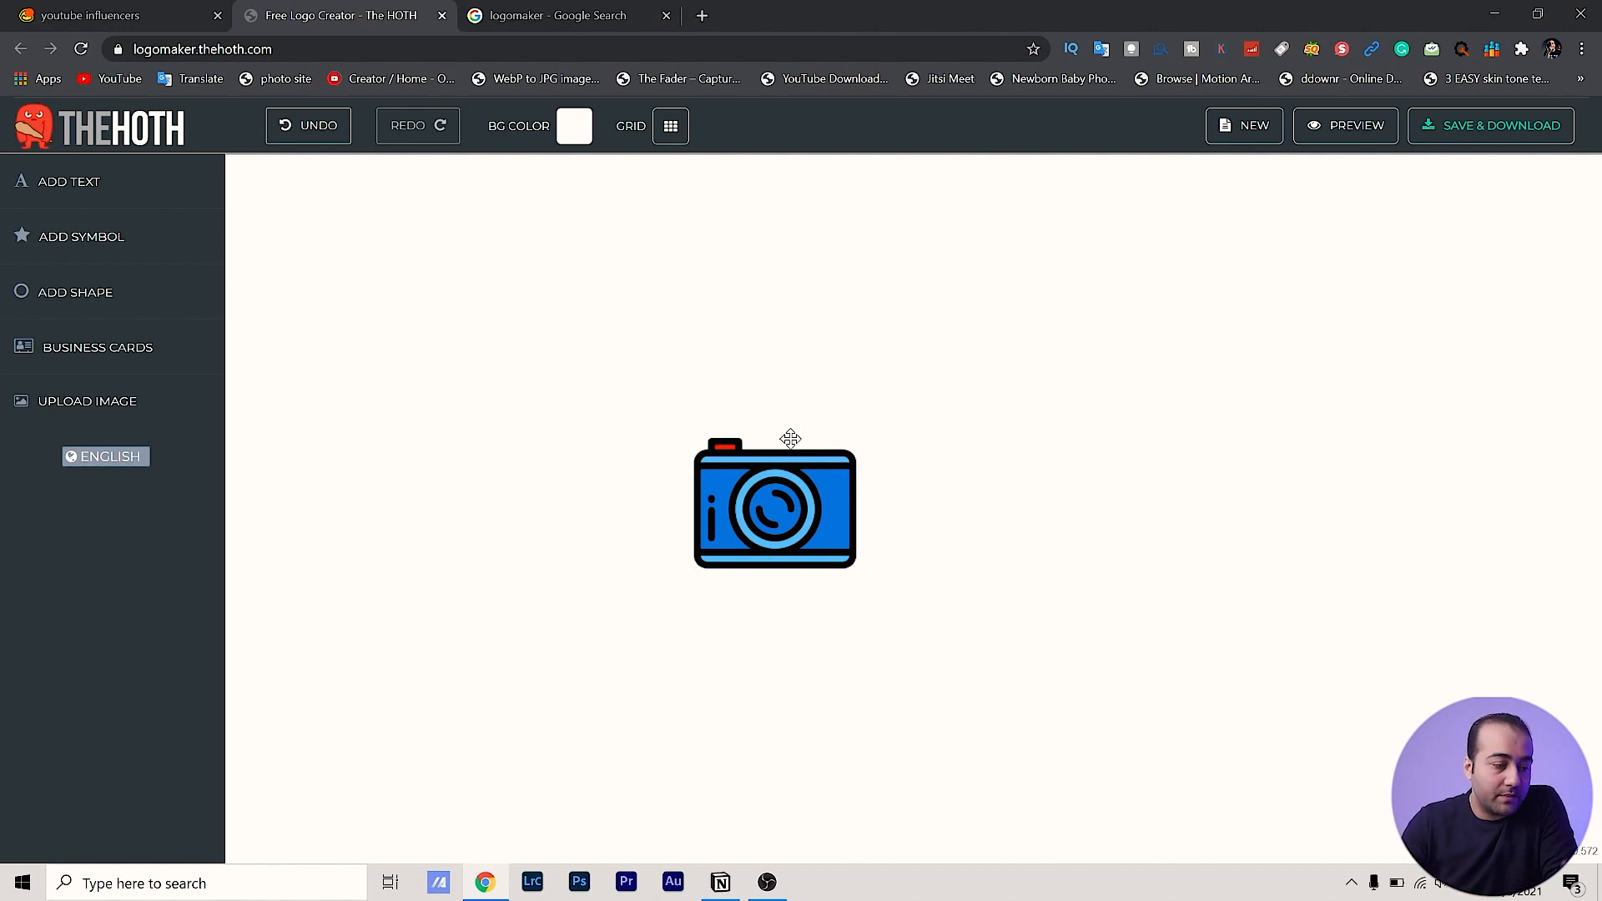
left_click(765, 504)
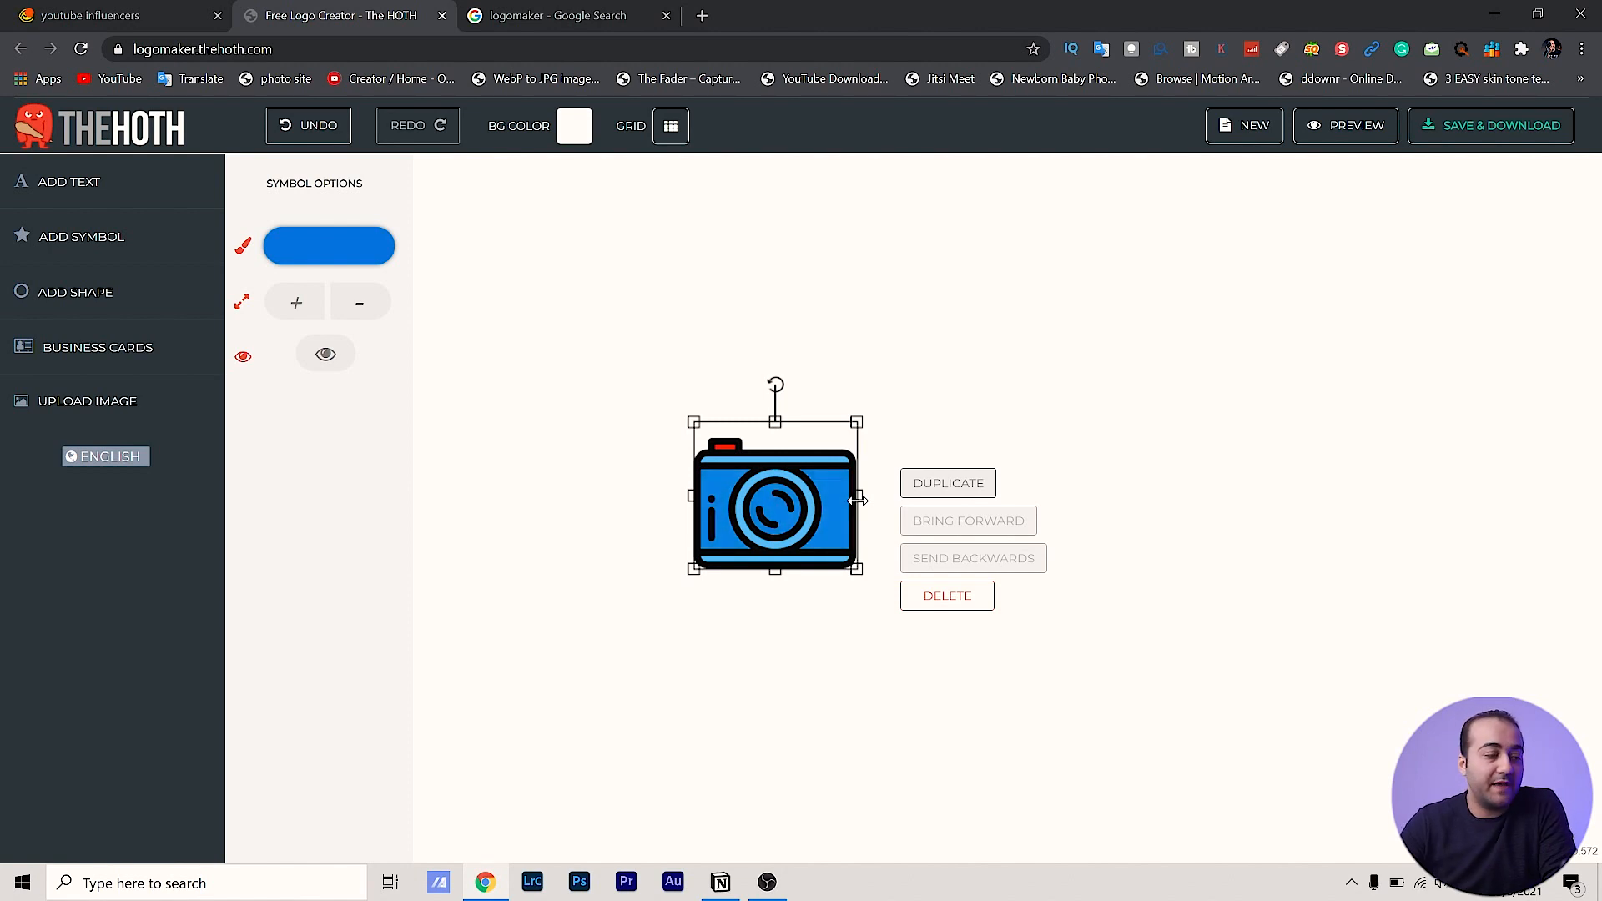
Shift the camera's main colour hue to orange
left_click(352, 247)
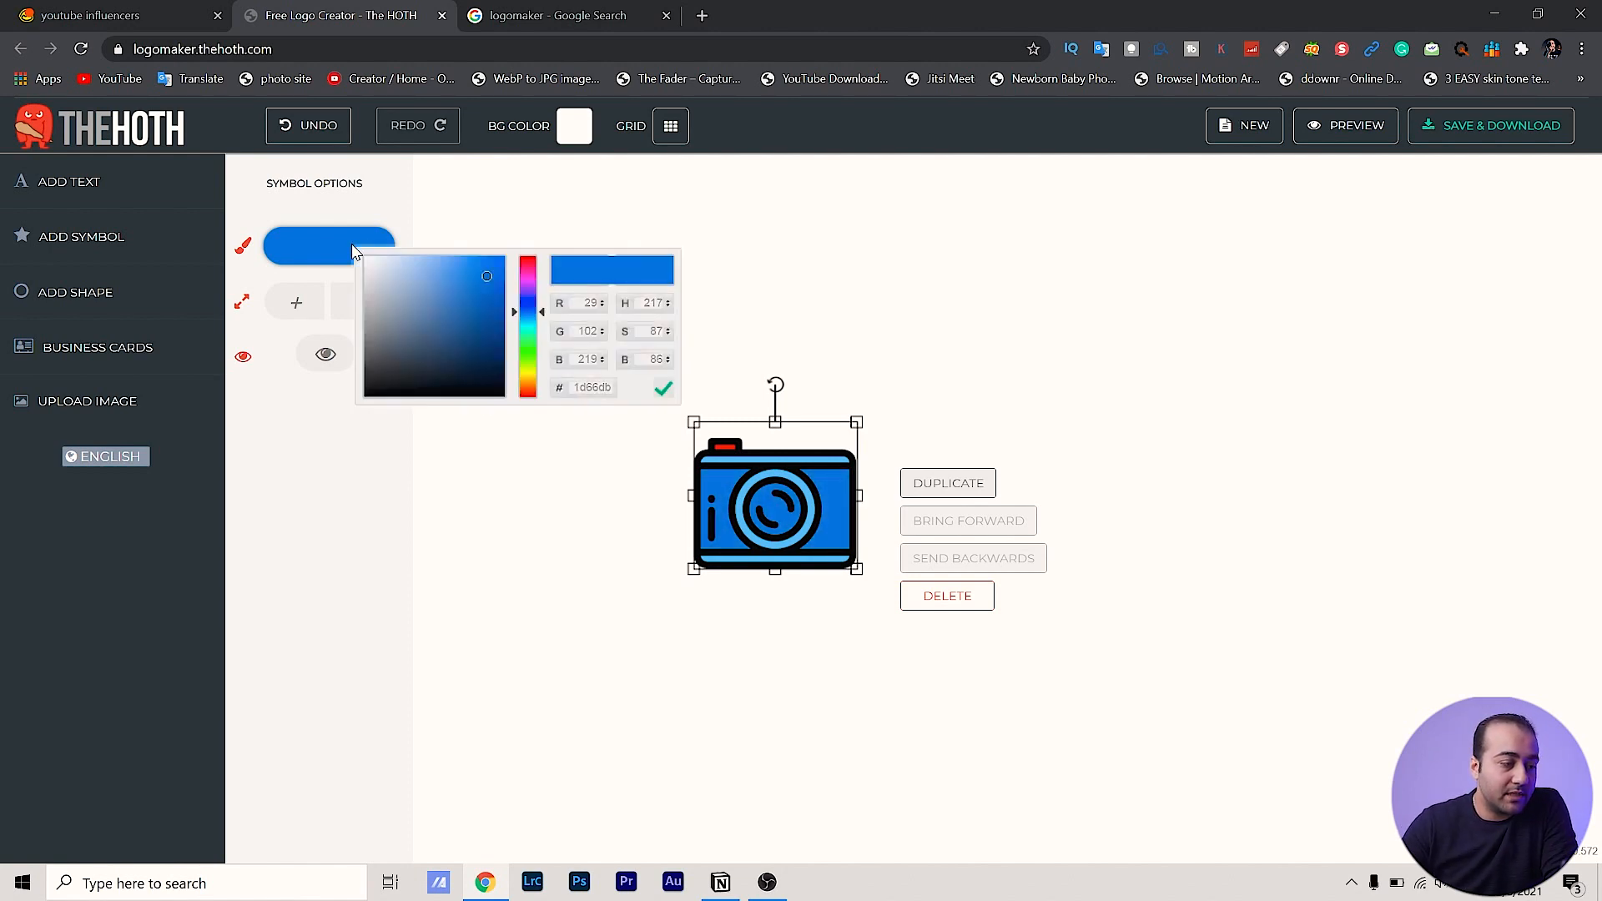
left_click_drag(538, 314, 527, 384)
left_click(761, 698)
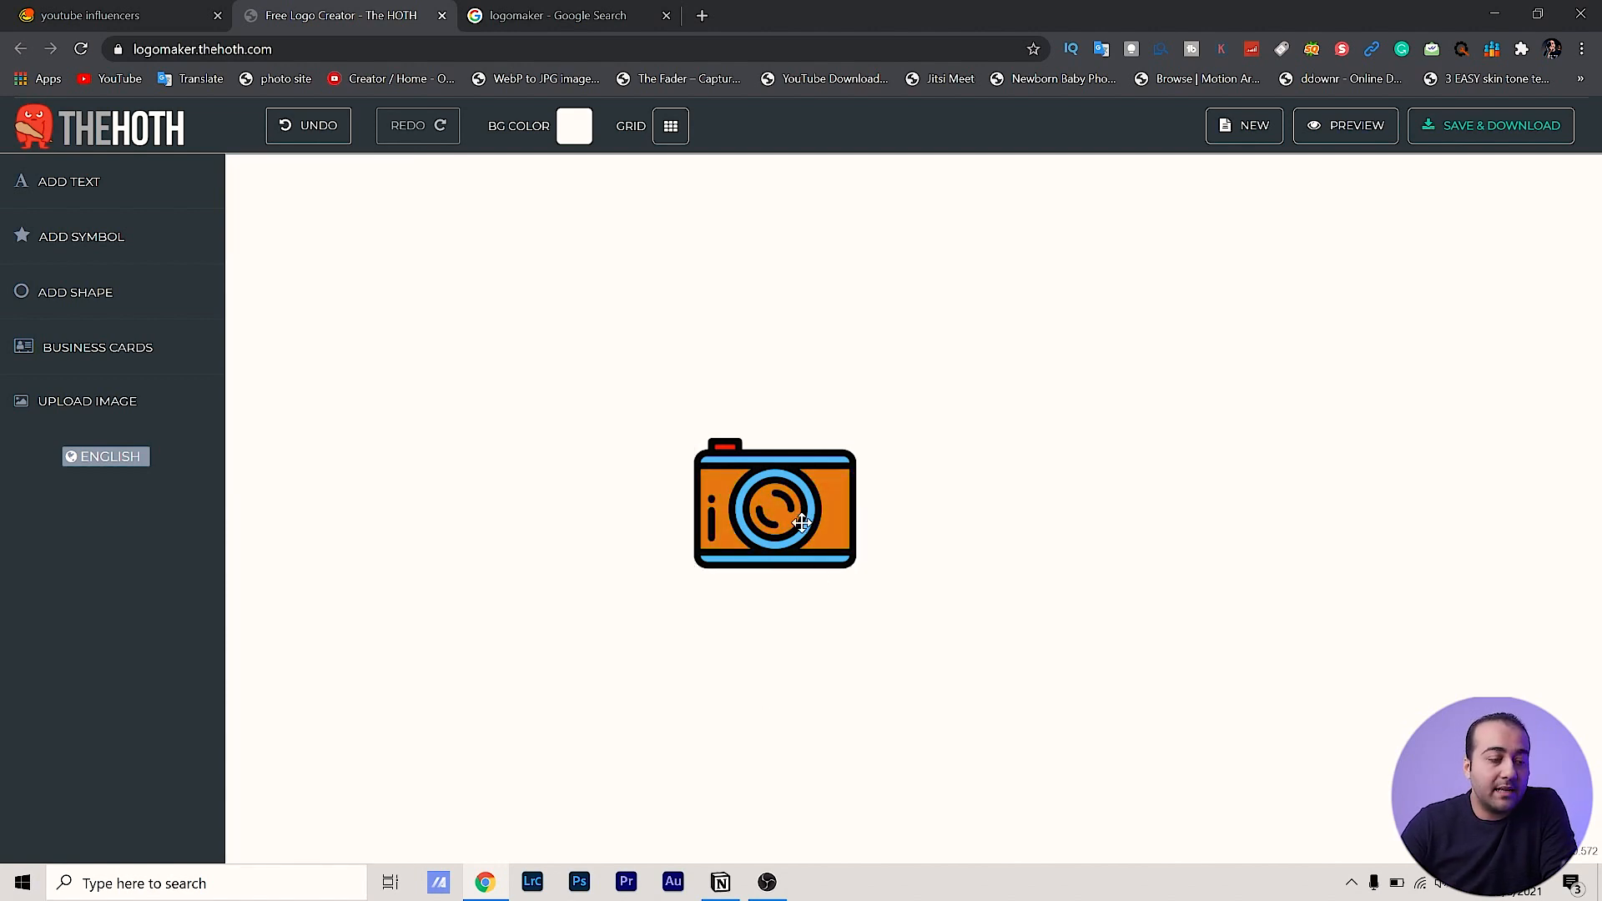
Recolour the camera's light blue parts yellow, move it slightly left, and add a text object
left_click(779, 461)
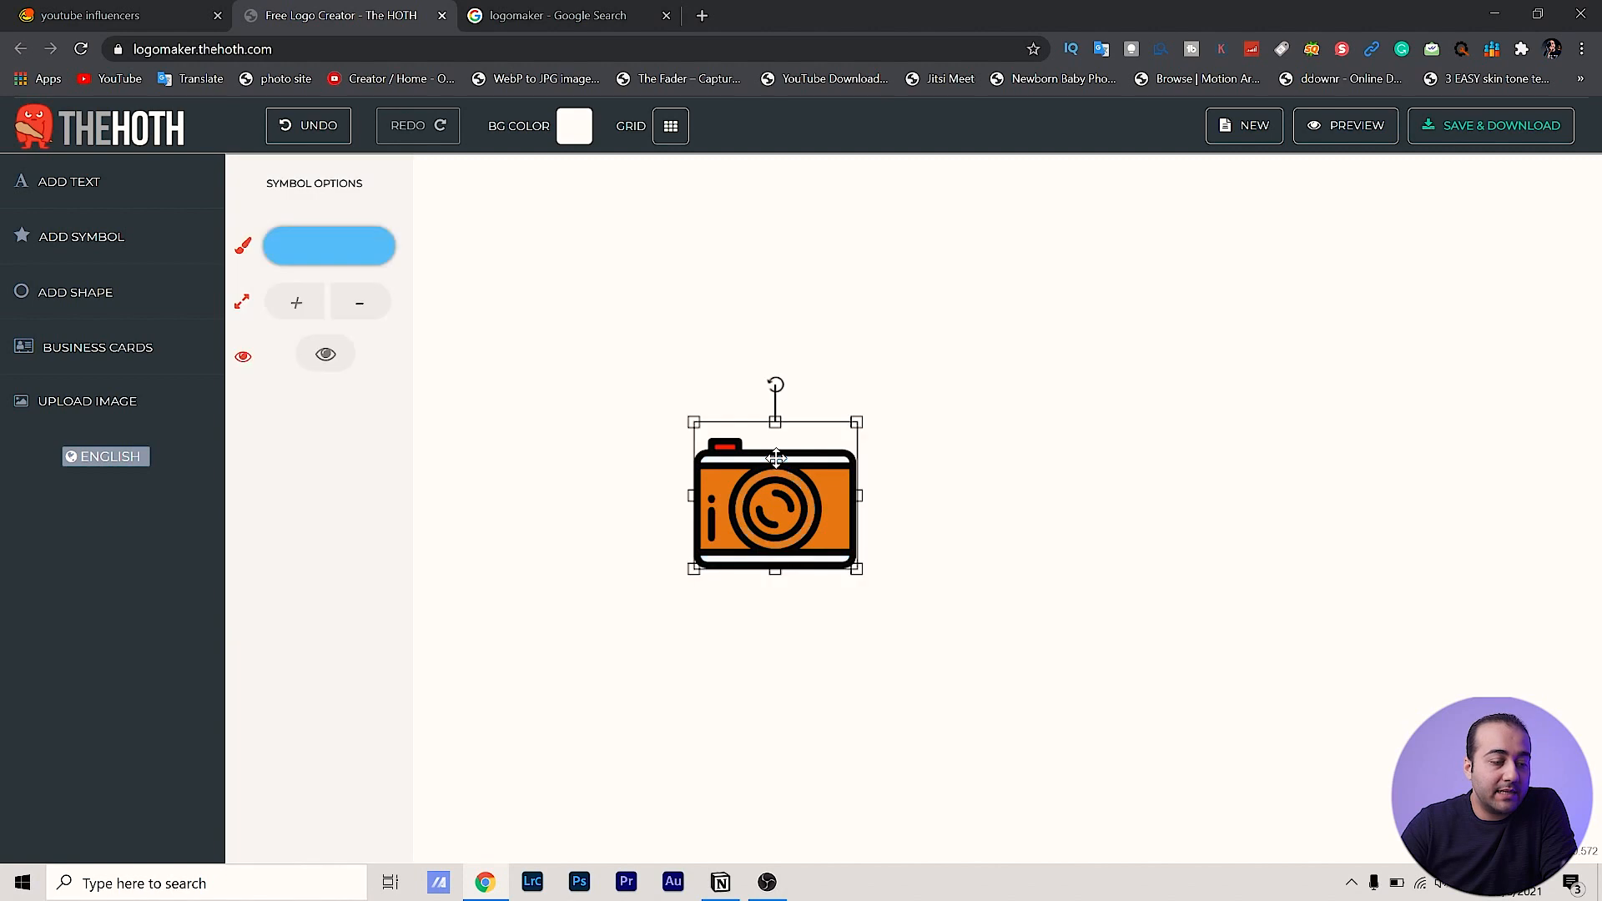
left_click(357, 248)
left_click_drag(548, 321, 538, 382)
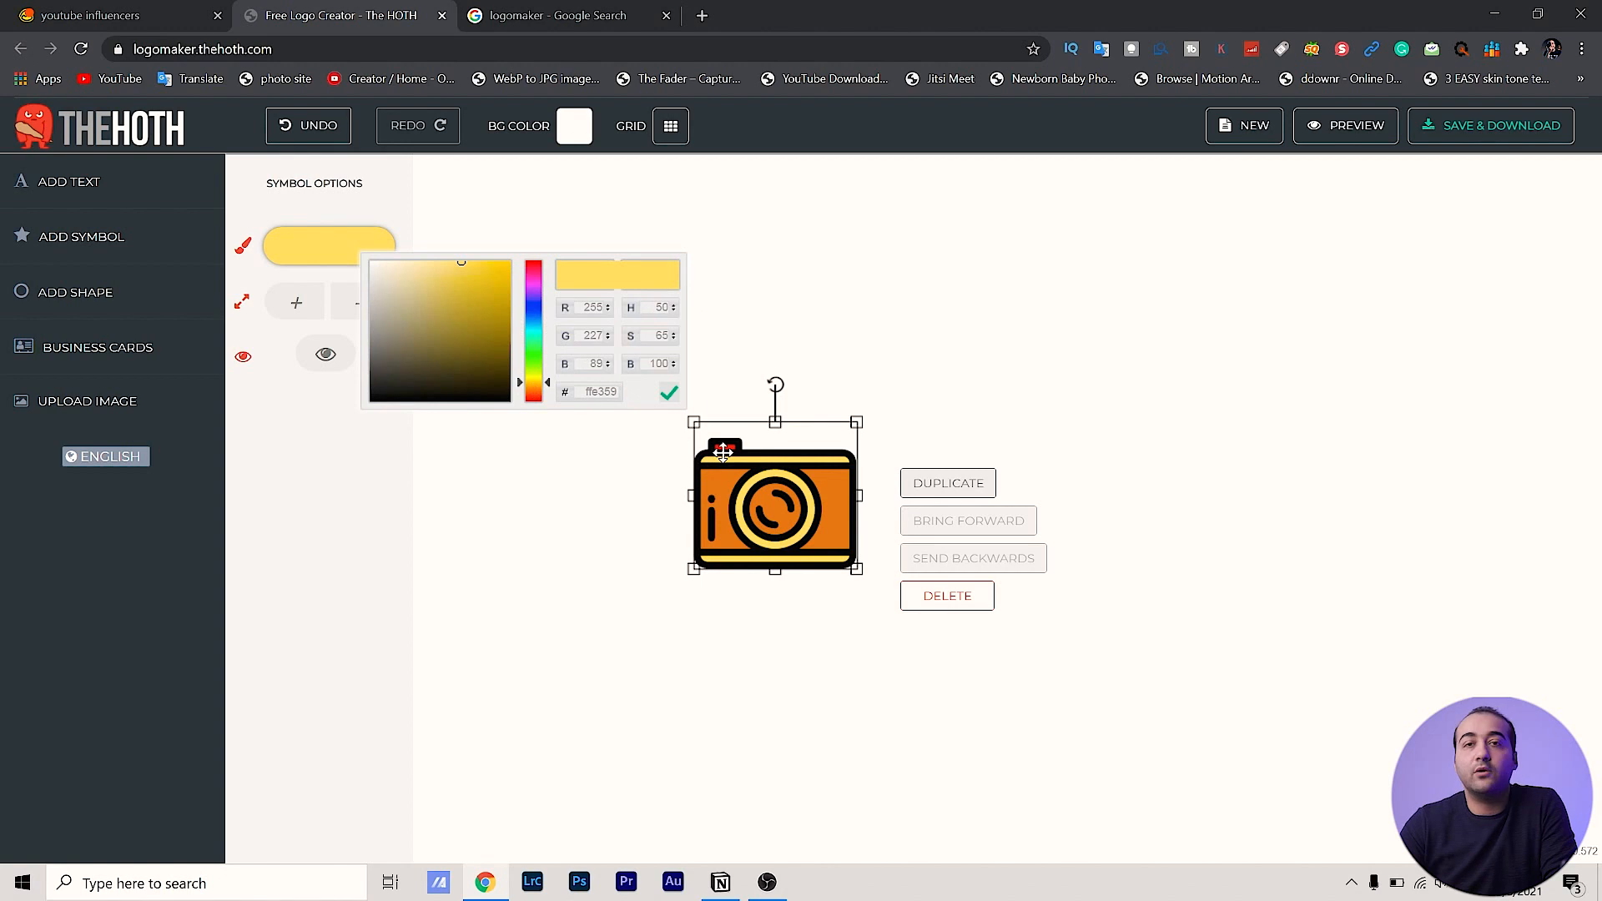
left_click(901, 324)
left_click_drag(775, 501, 693, 484)
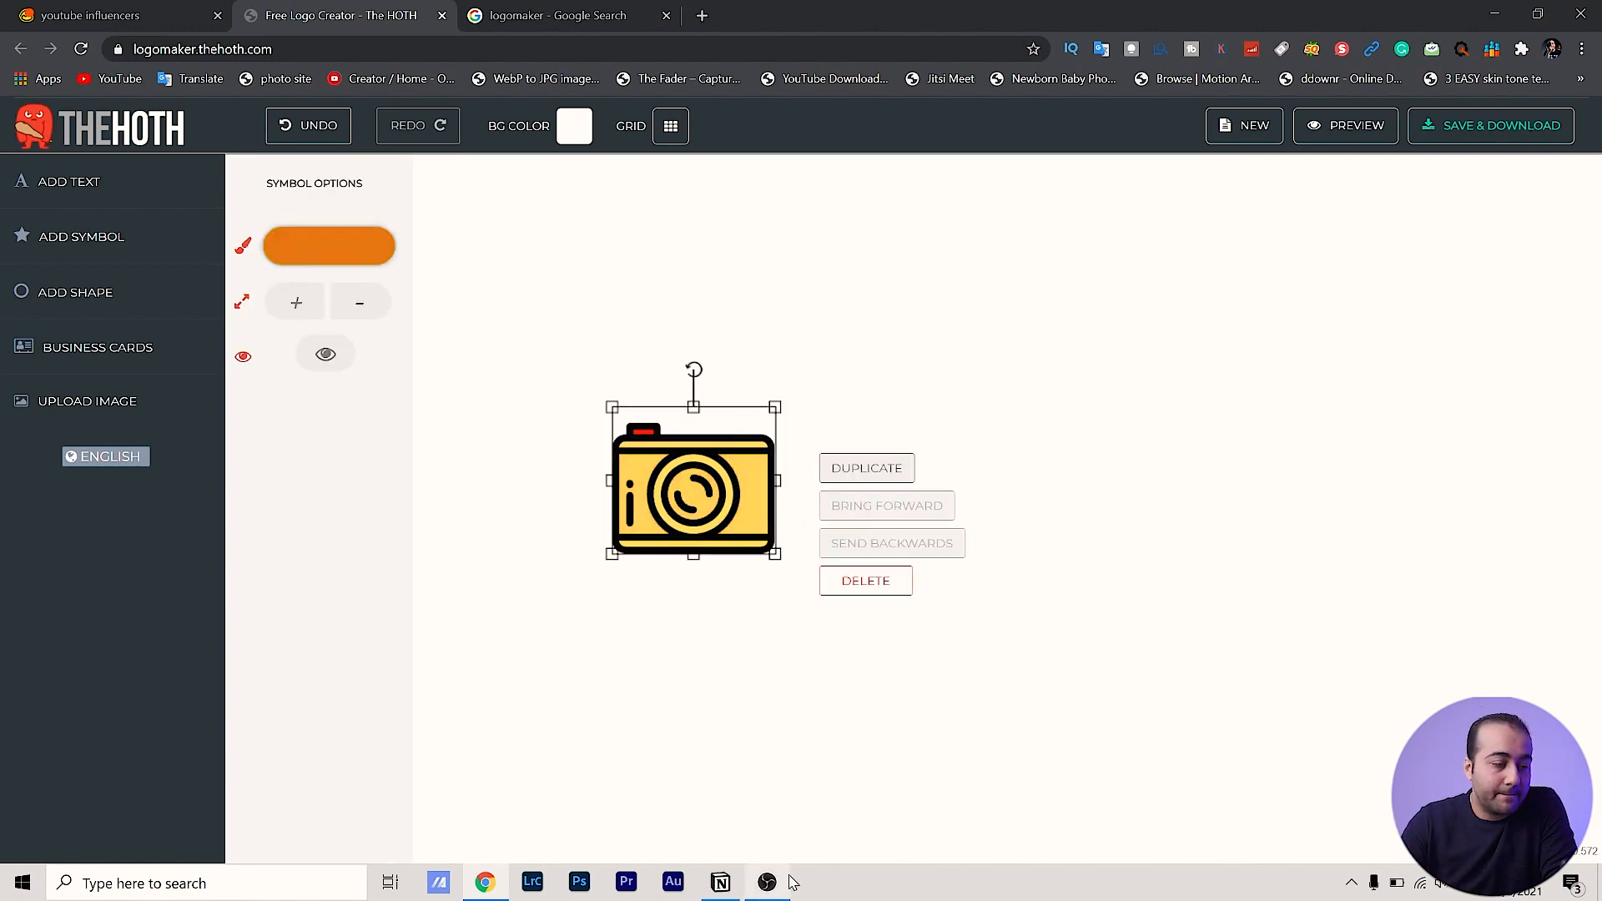
left_click(747, 640)
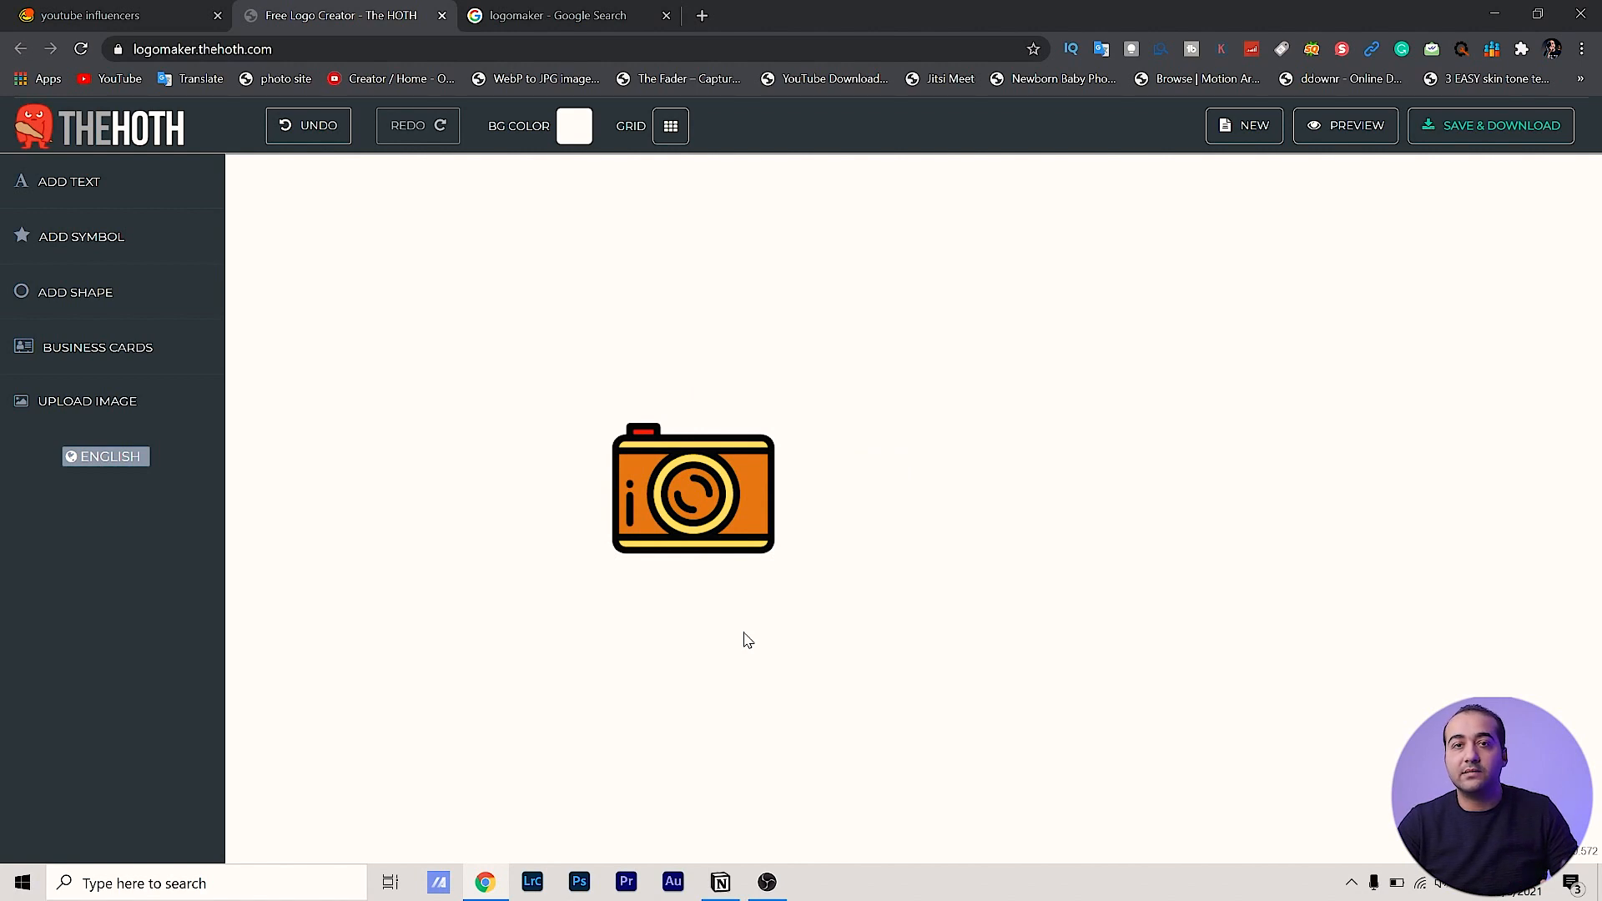
left_click(92, 195)
Replace the placeholder with the creator's full name in capitals, enlarged, beside the camera
triple_click(822, 455)
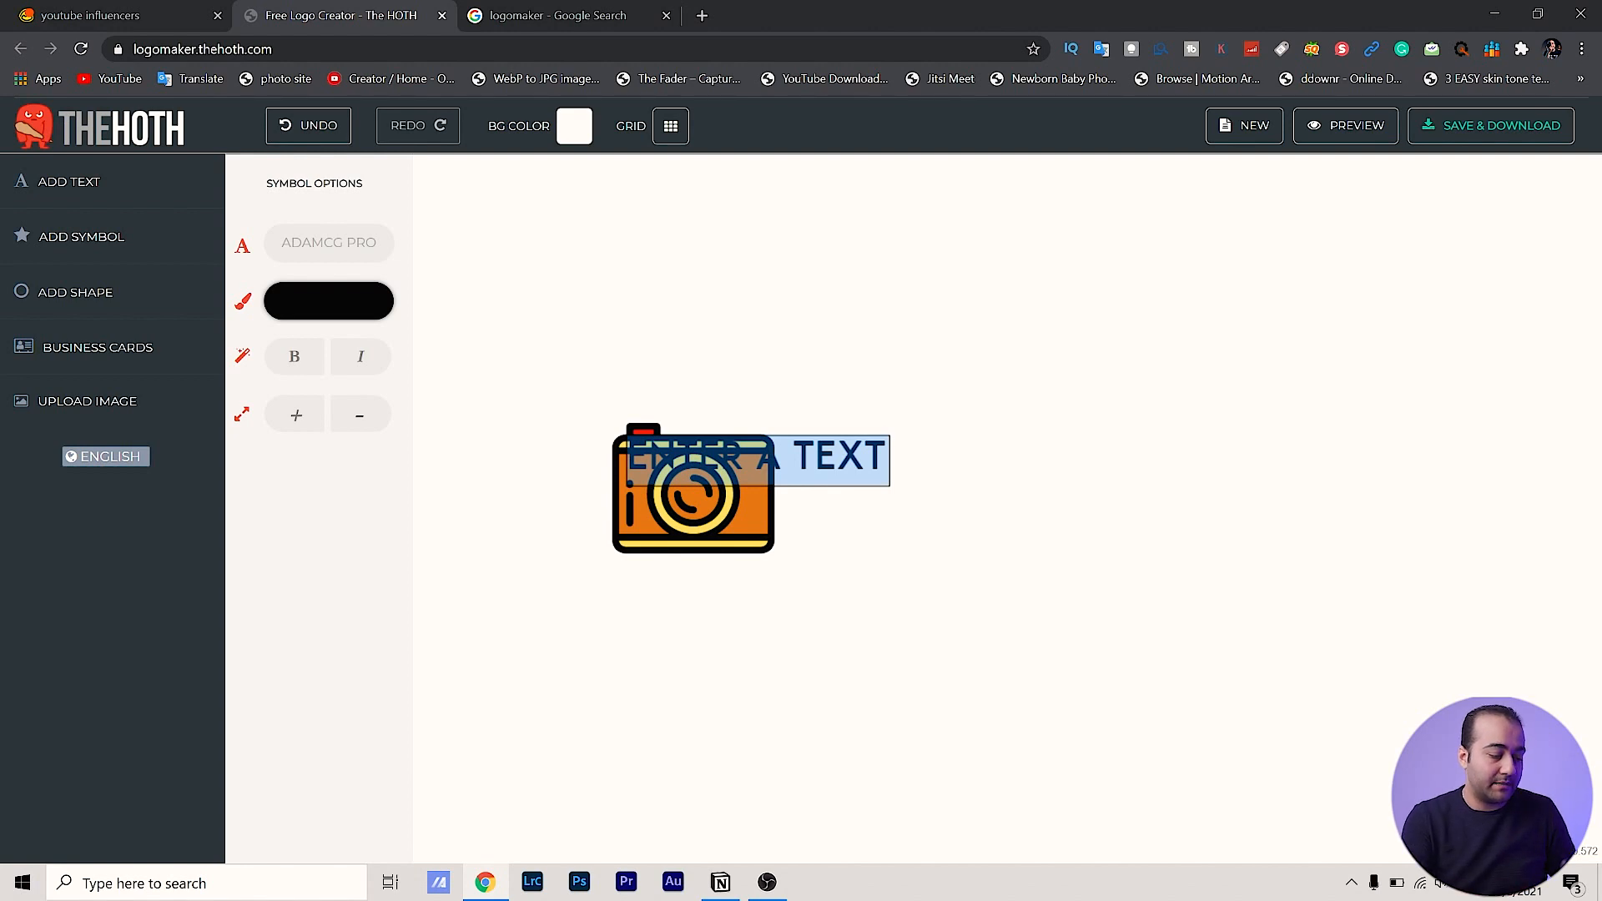
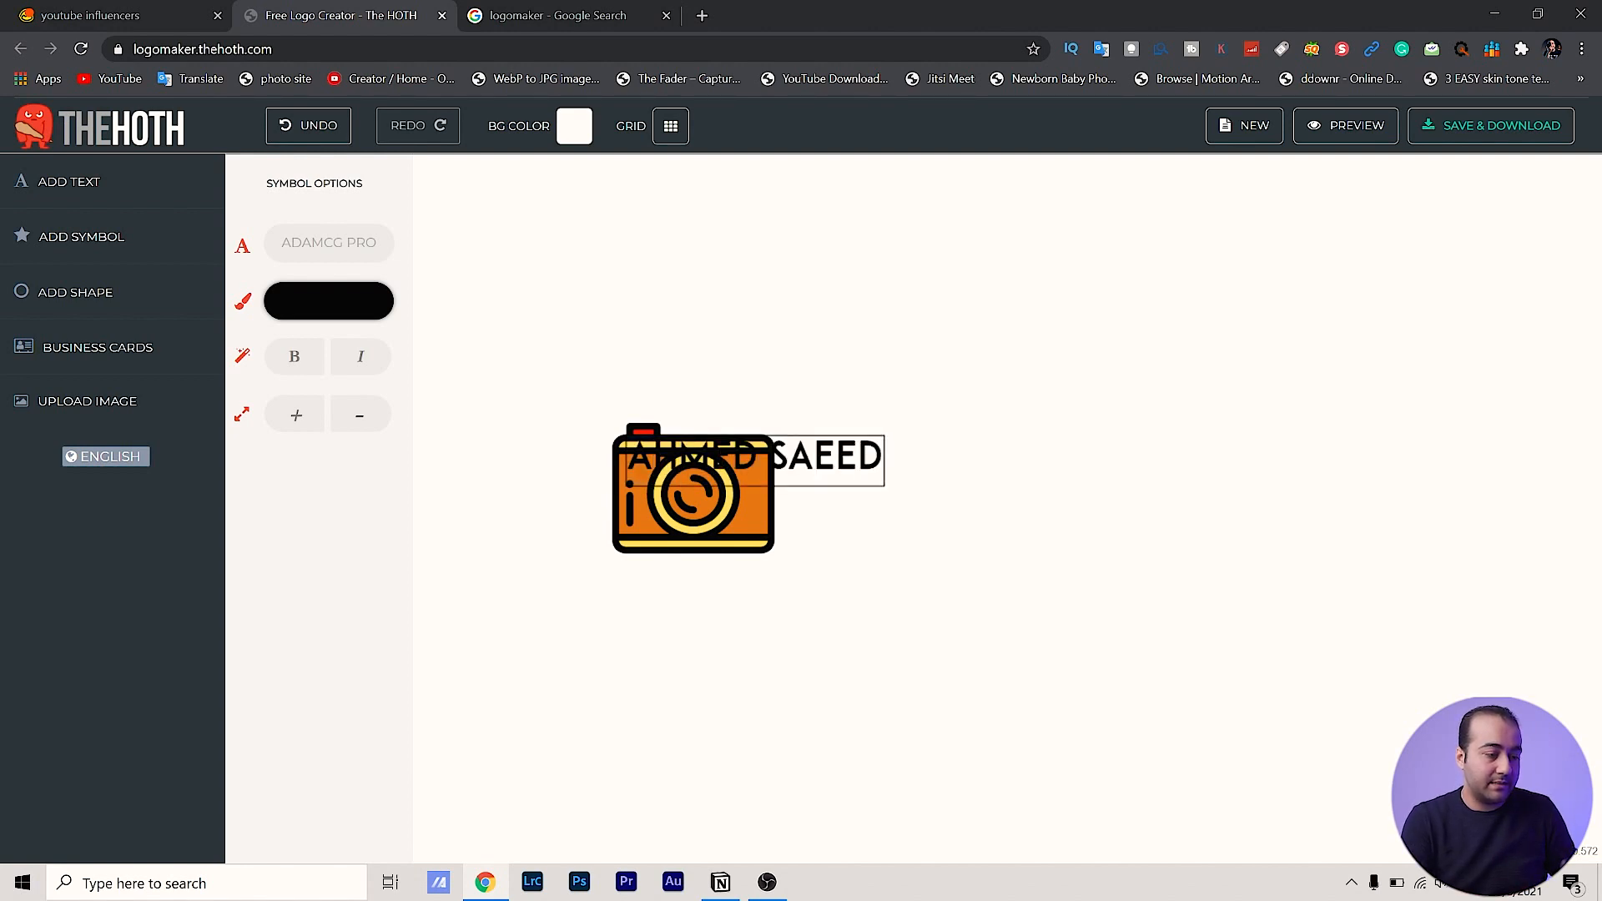
left_click(732, 420)
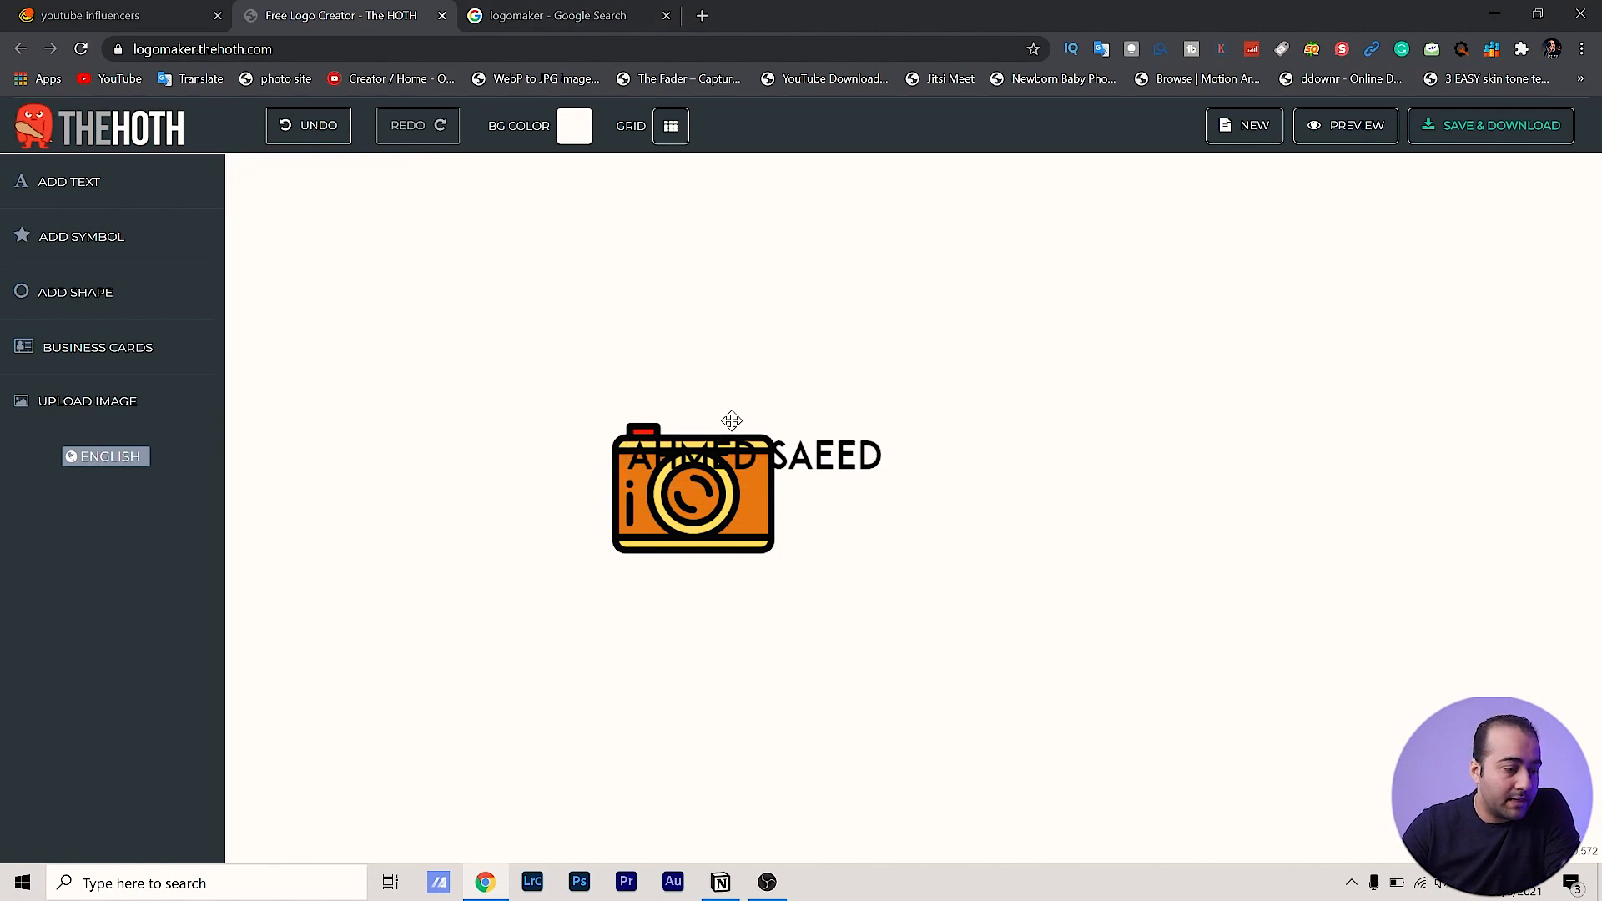
left_click_drag(785, 455, 947, 467)
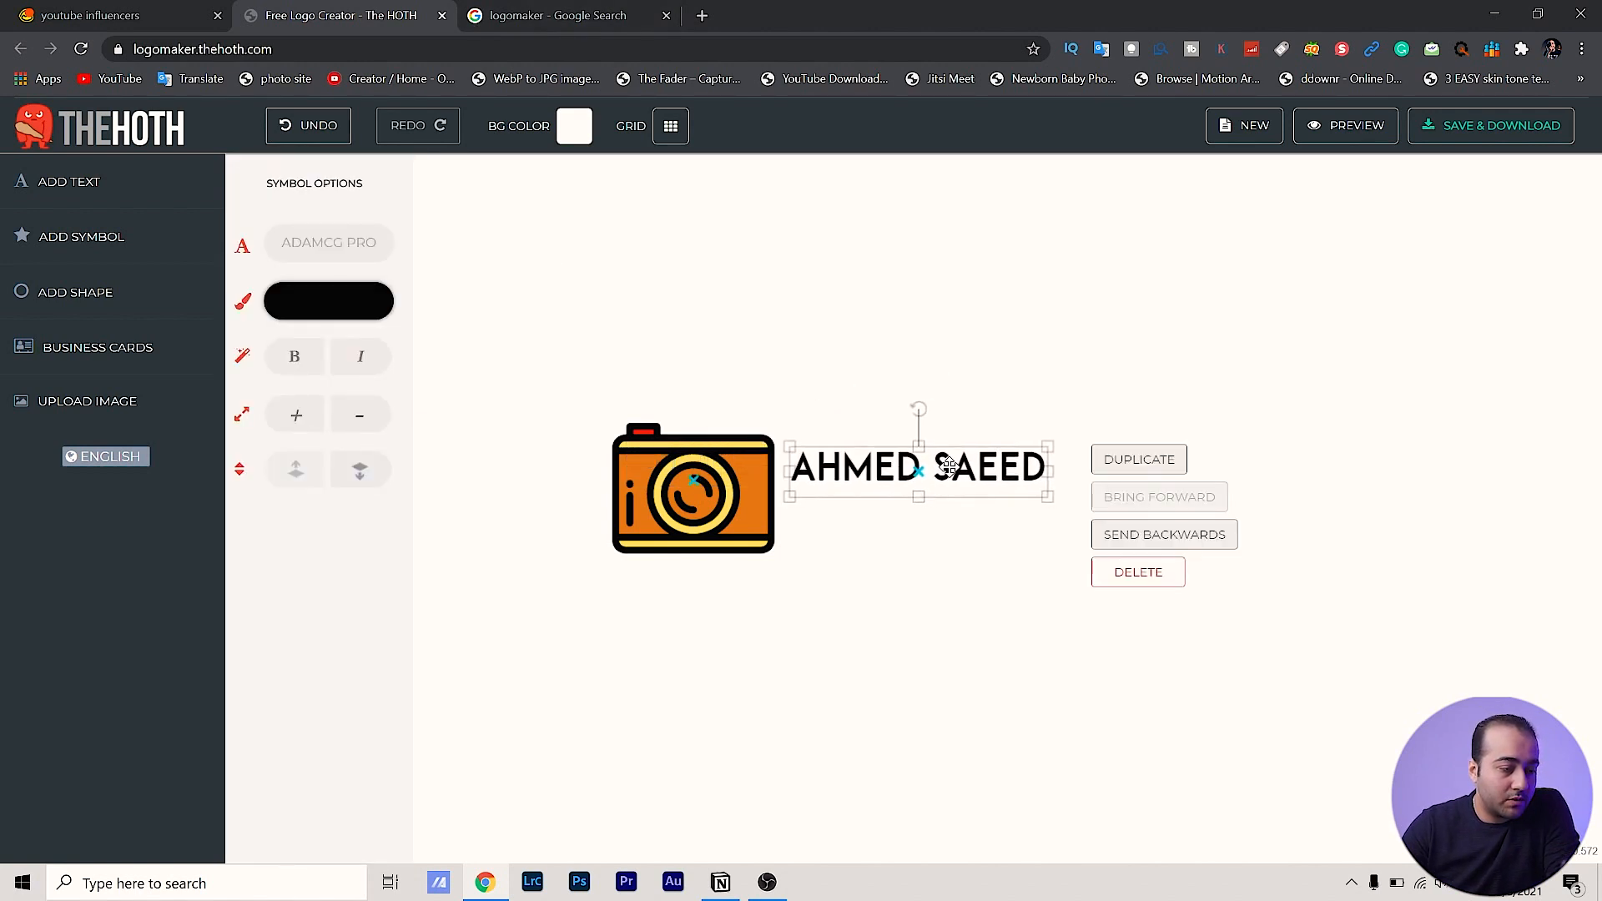
left_click_drag(1048, 497, 1148, 527)
left_click_drag(977, 469, 962, 487)
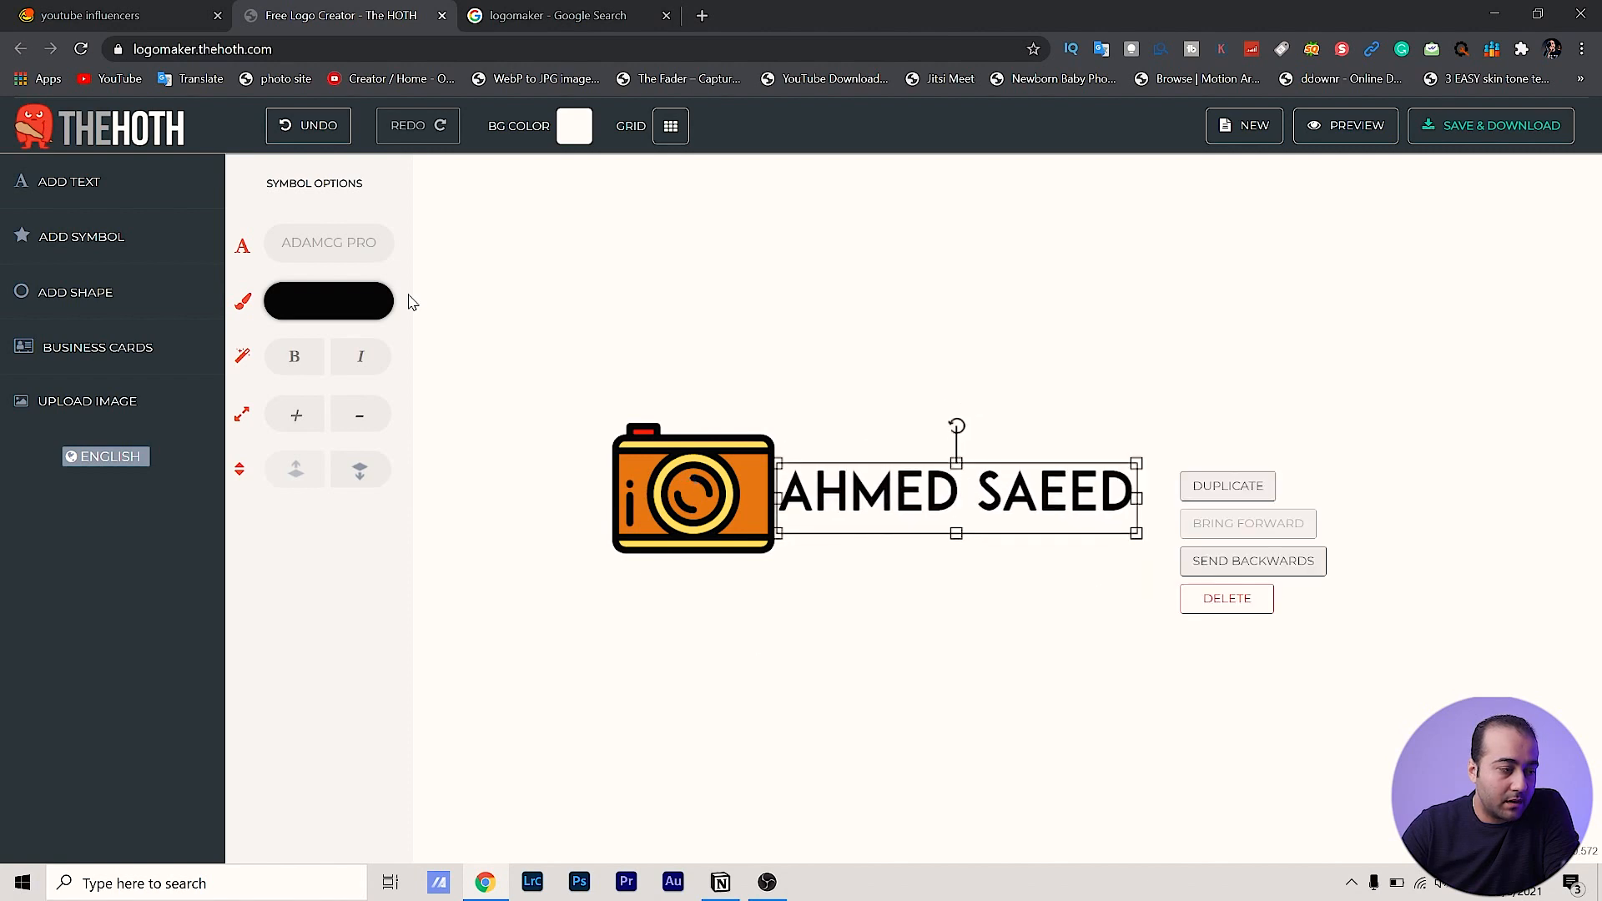
Change the name text's font to Kankin, then reopen the text for editing
left_click(339, 245)
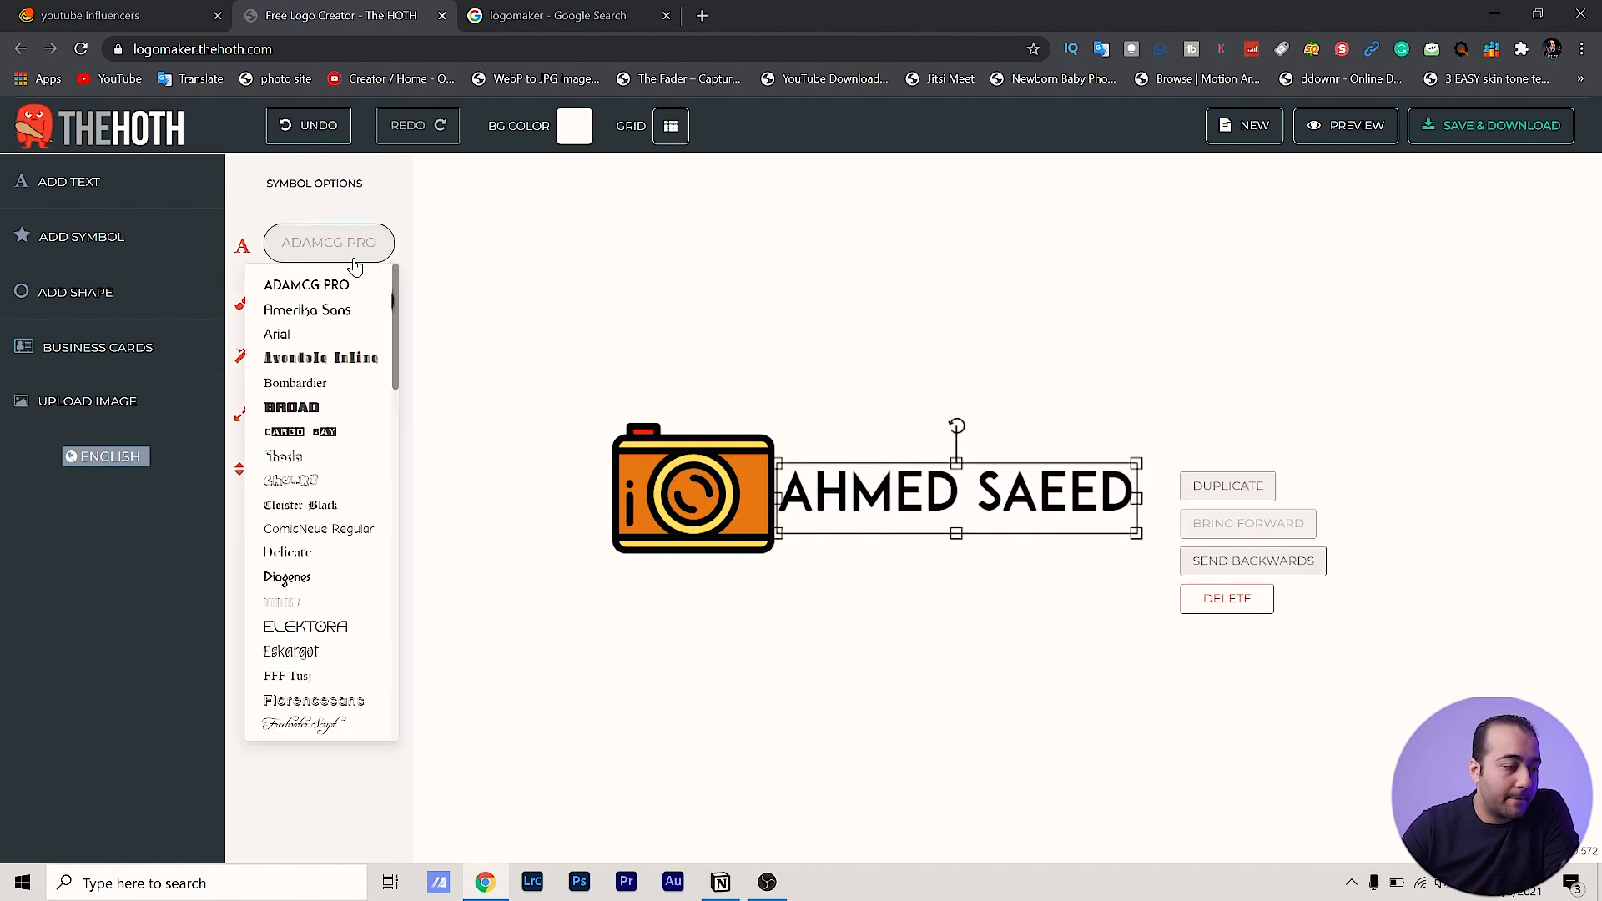
left_click(351, 288)
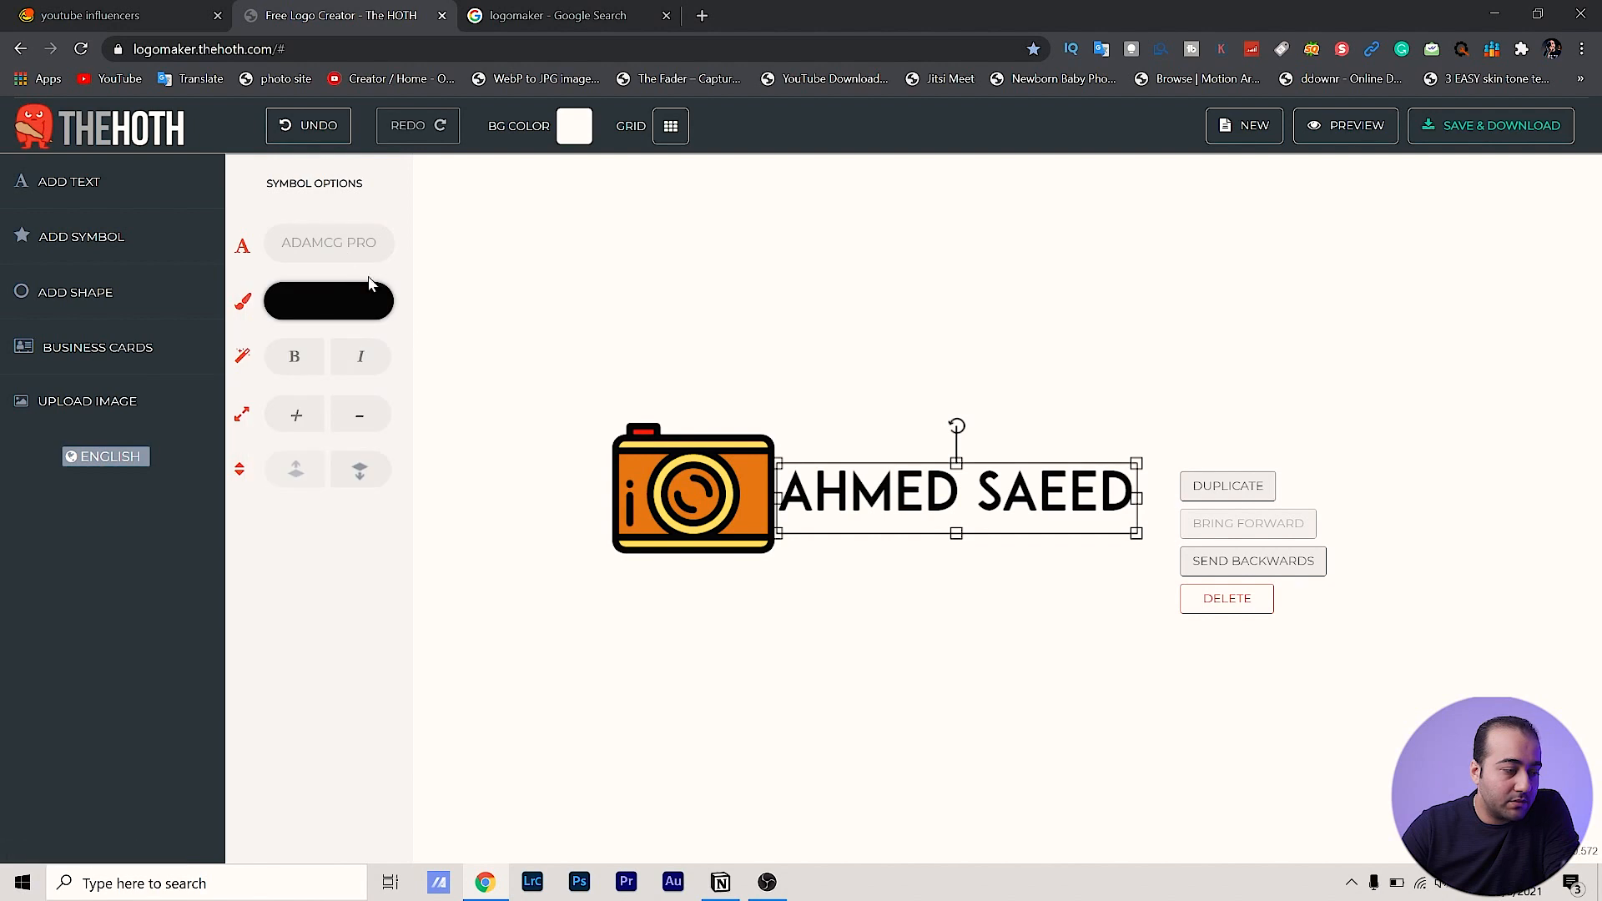
left_click(326, 255)
scroll(330, 659, "down", 5)
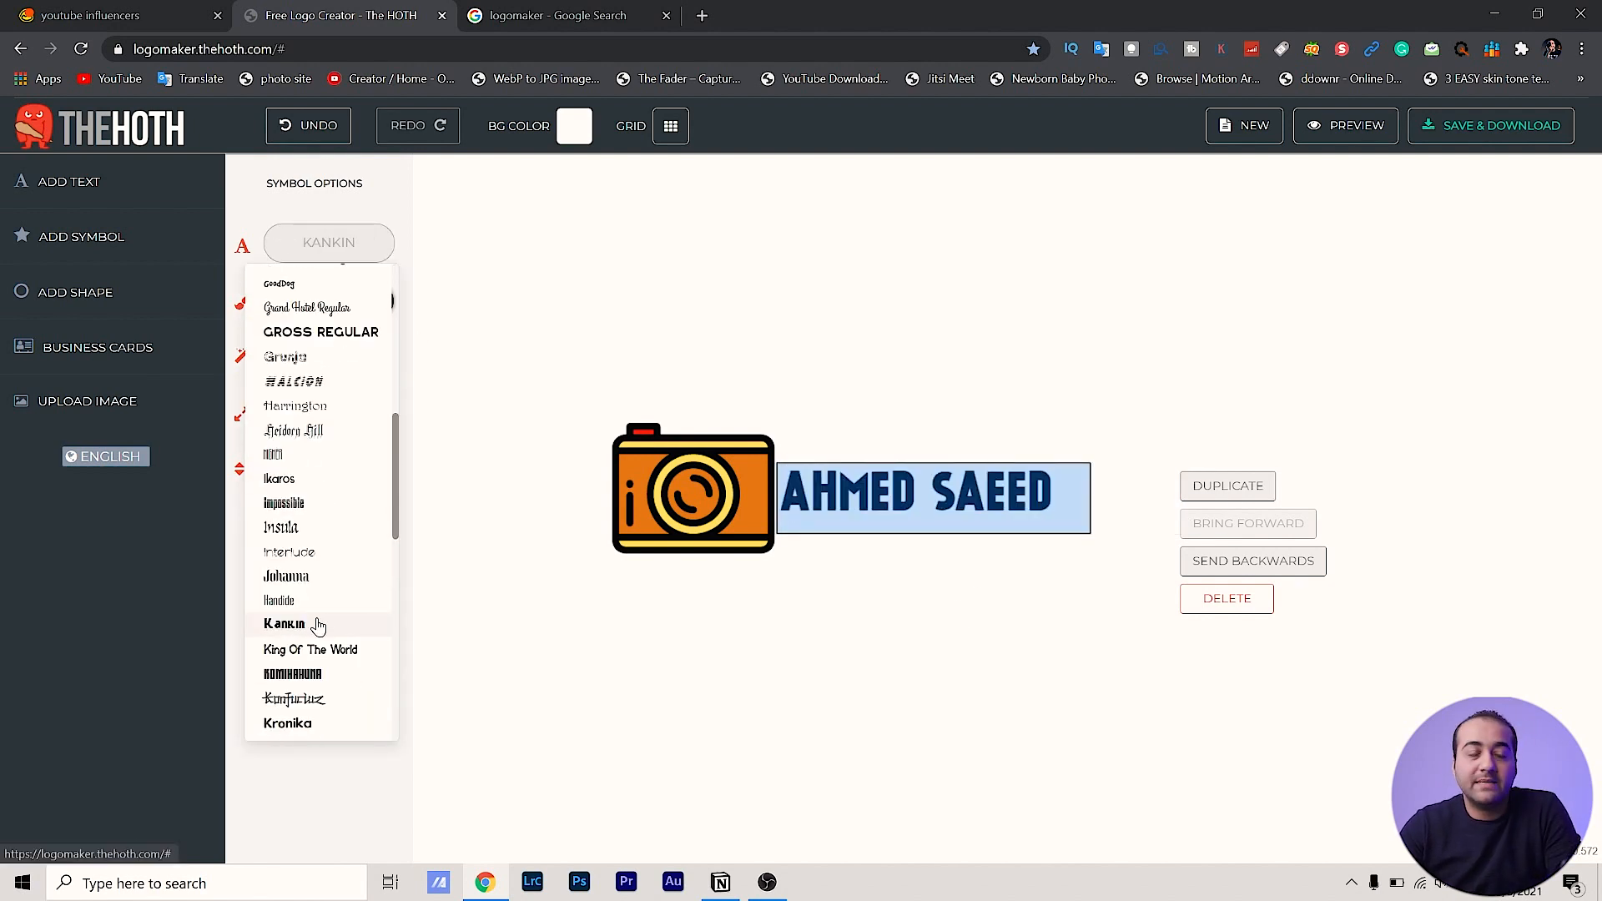
left_click(318, 626)
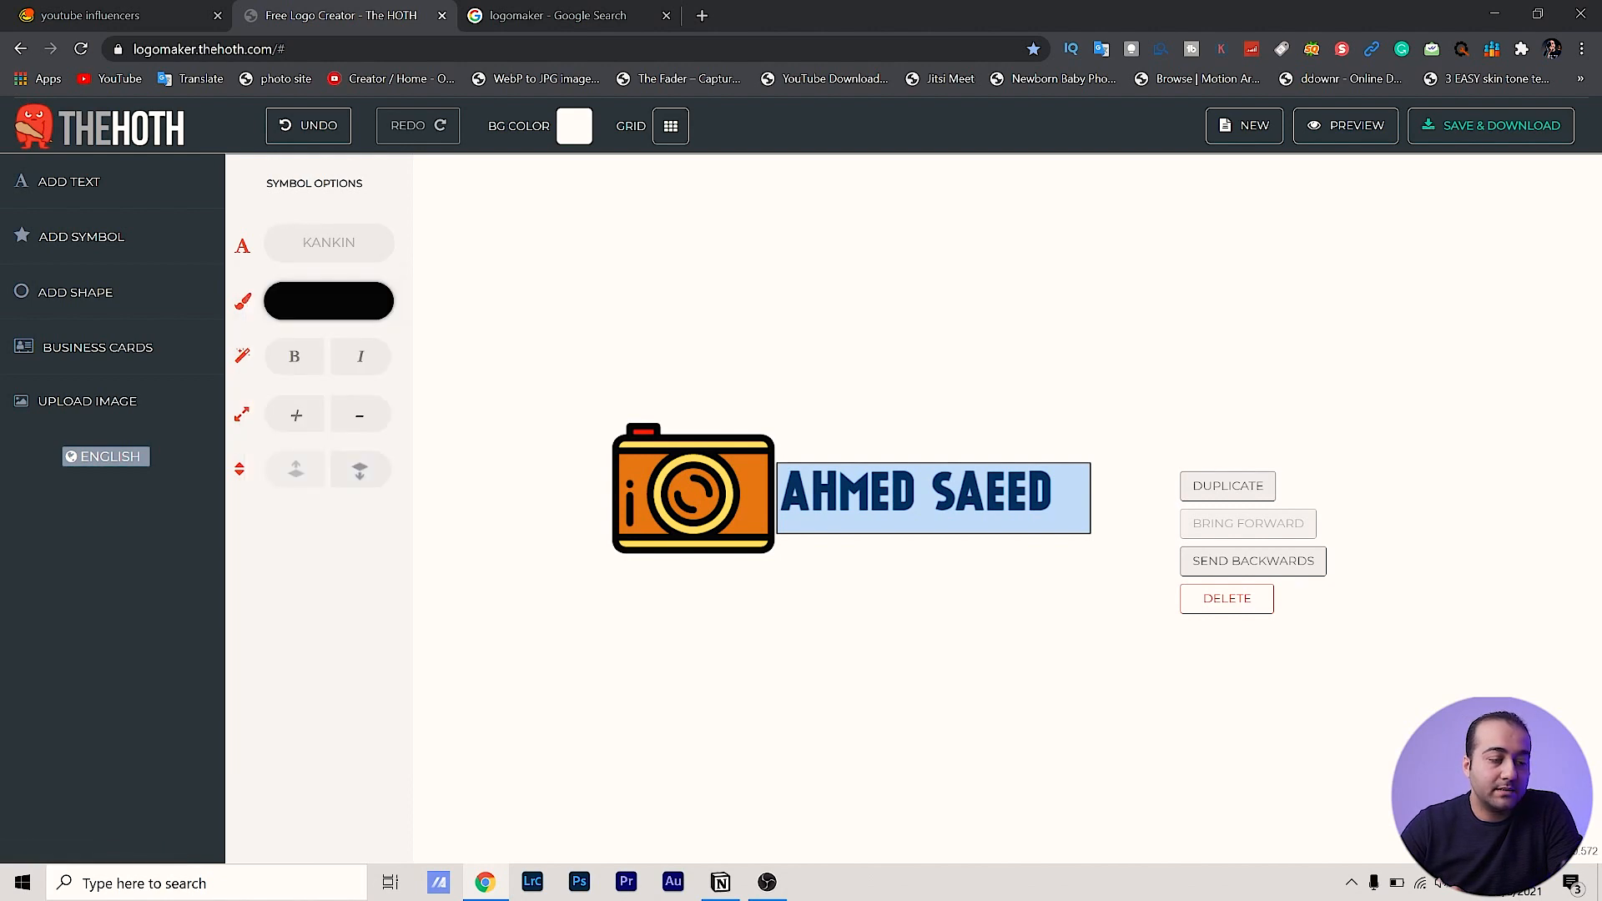
left_click(1012, 751)
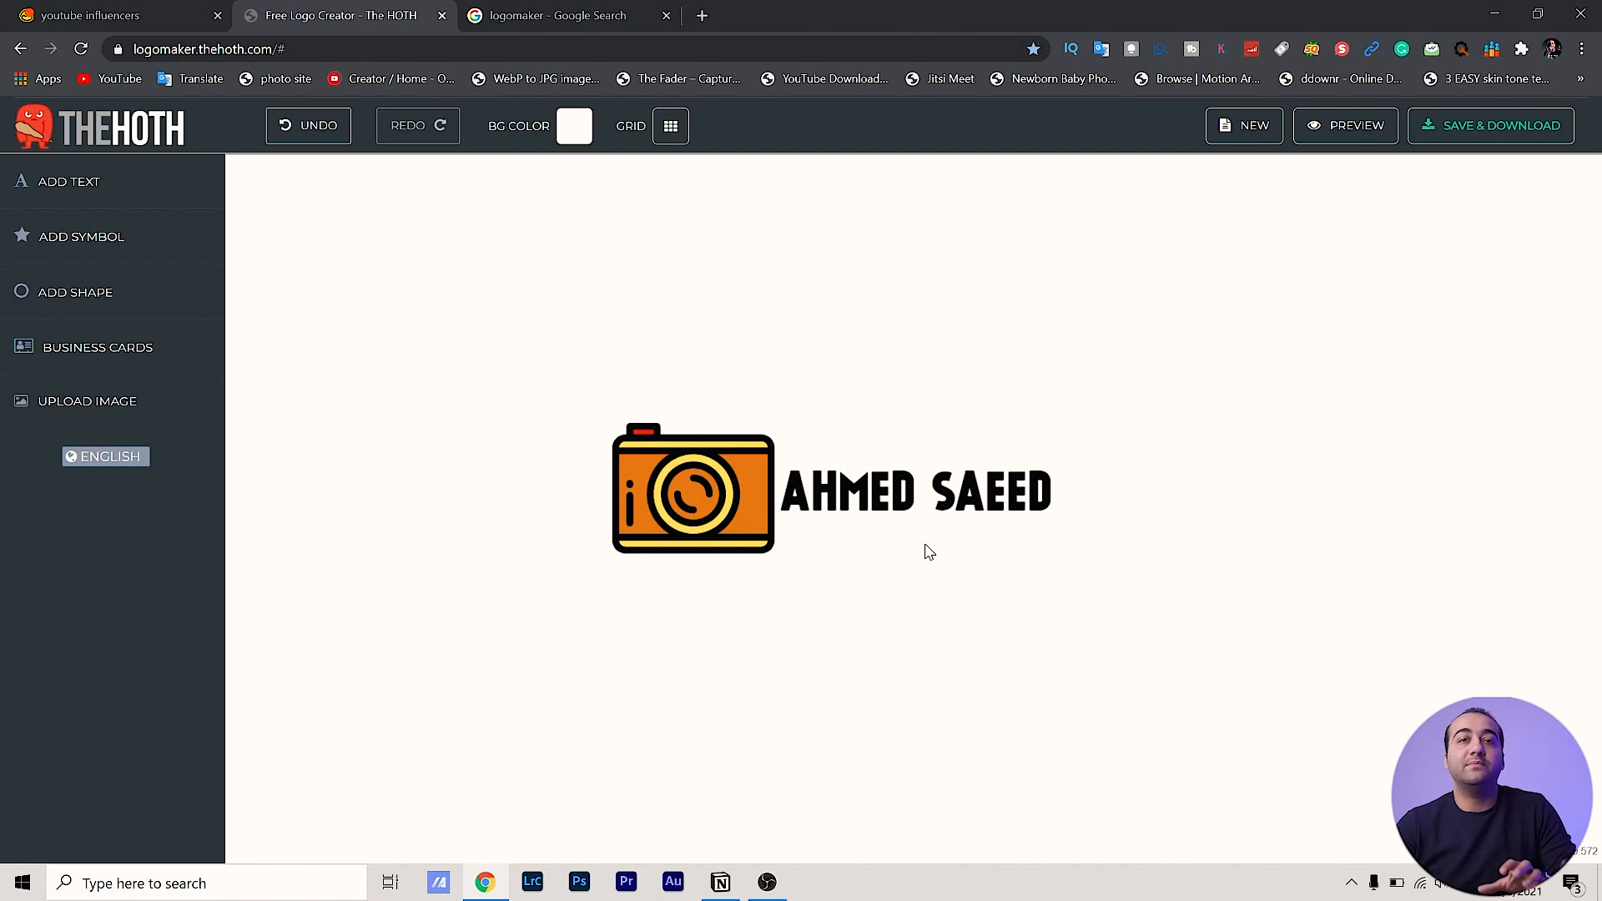
left_click(942, 493)
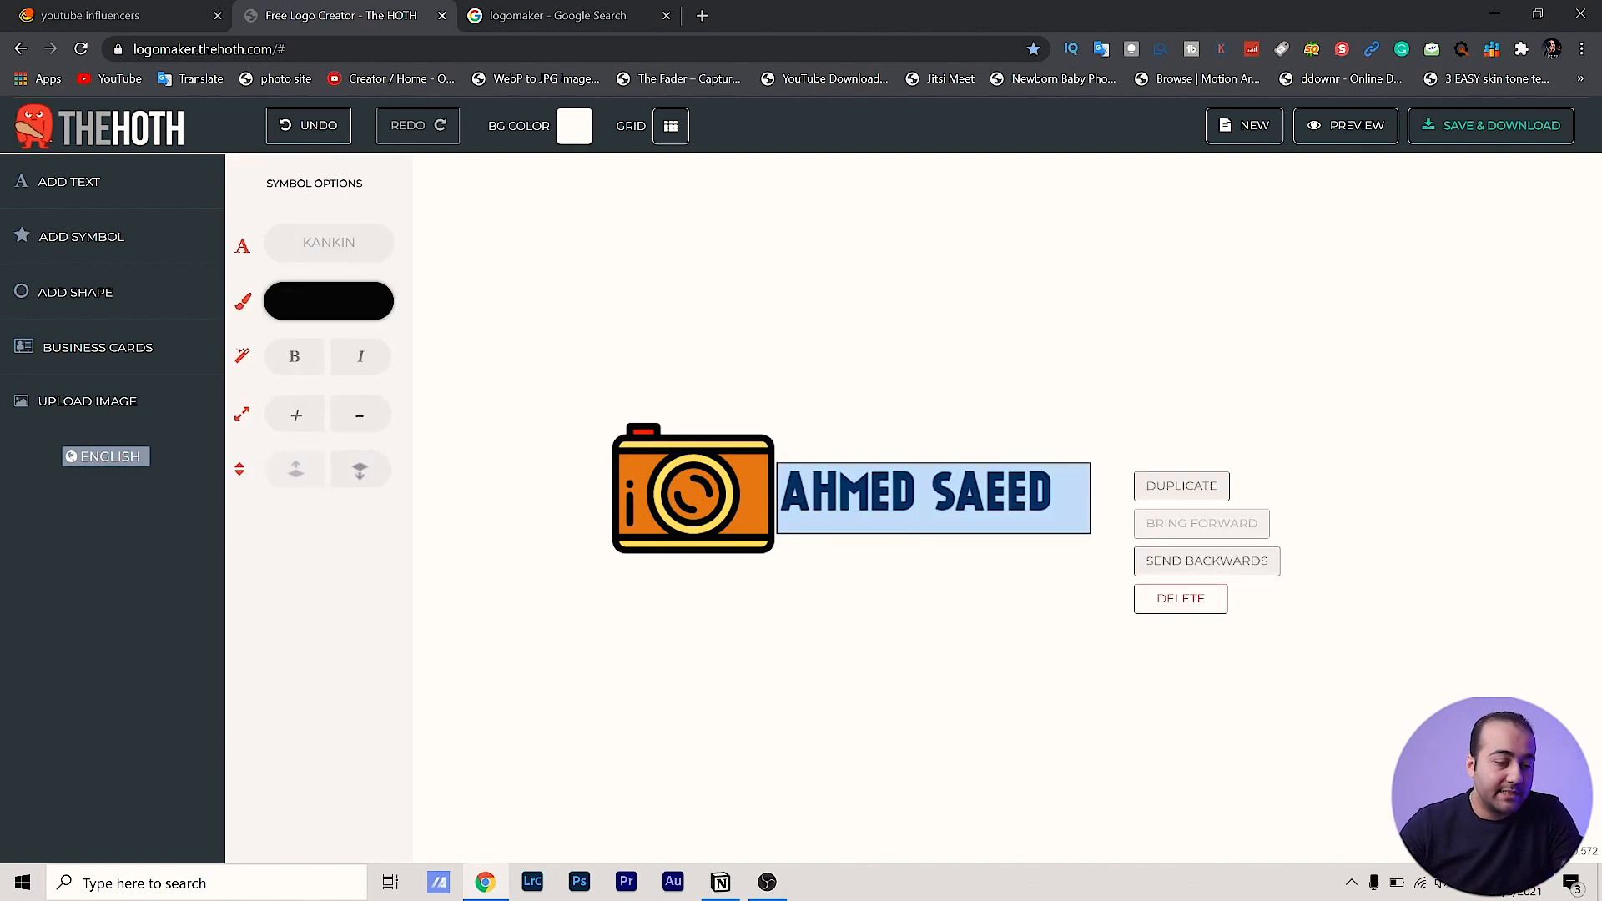
left_click(933, 496)
Delete the surname from the name text, duplicate it, and retype the copy as the lowercase surname
left_click_drag(933, 497, 1061, 496)
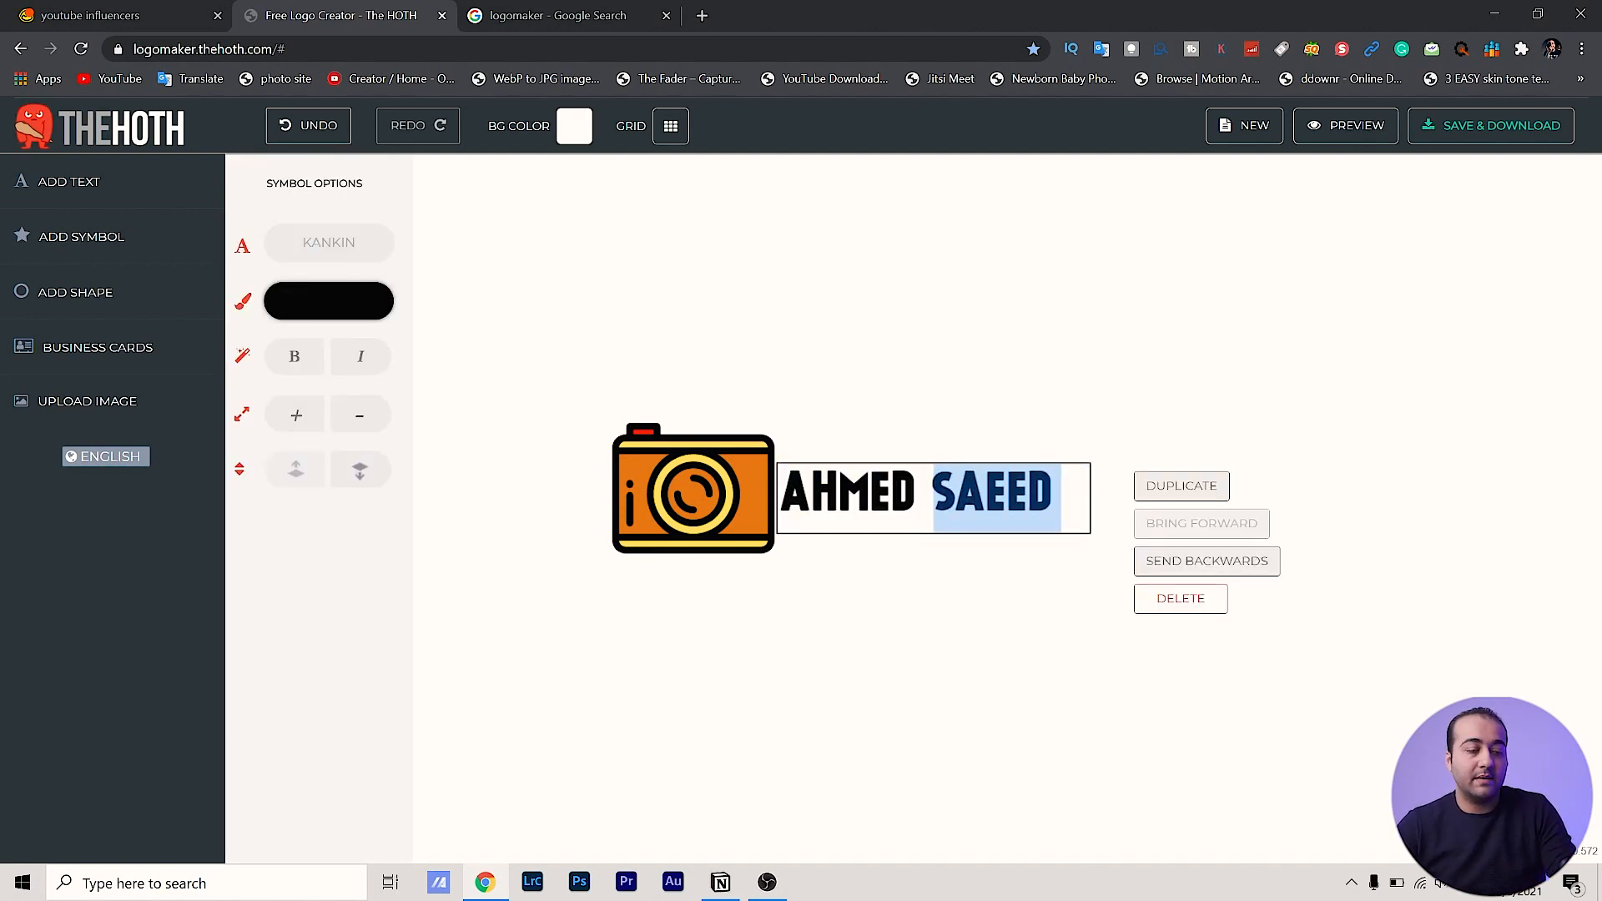
key("BackSpace")
key("BackSpace")
left_click(1198, 485)
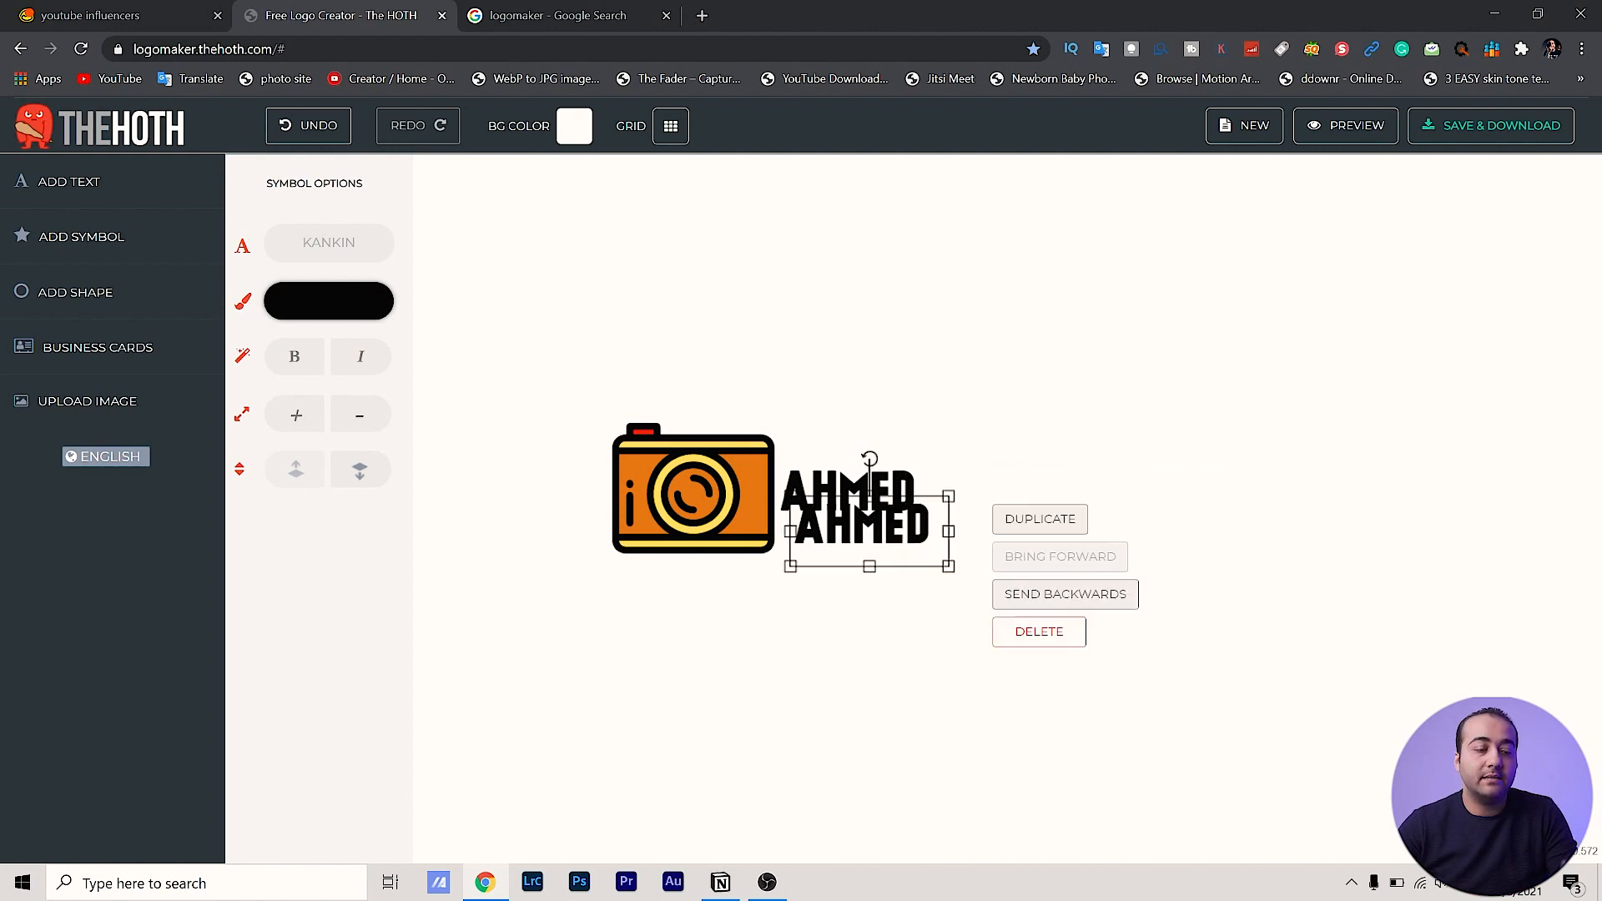
left_click_drag(882, 531, 1168, 376)
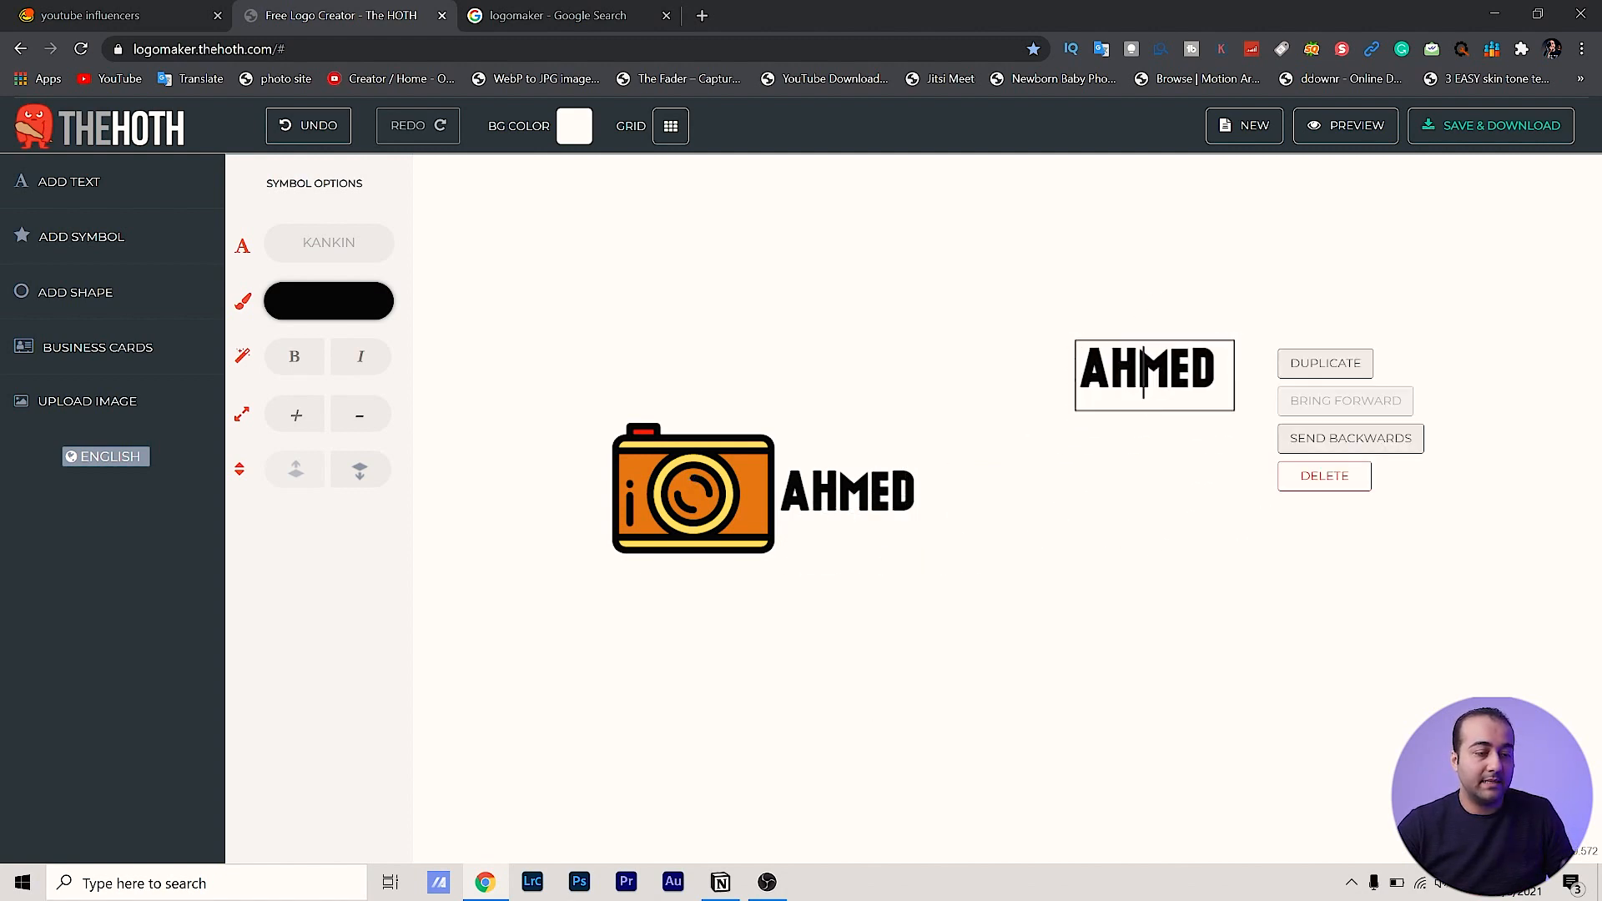
double_click(1168, 375)
type("saeed")
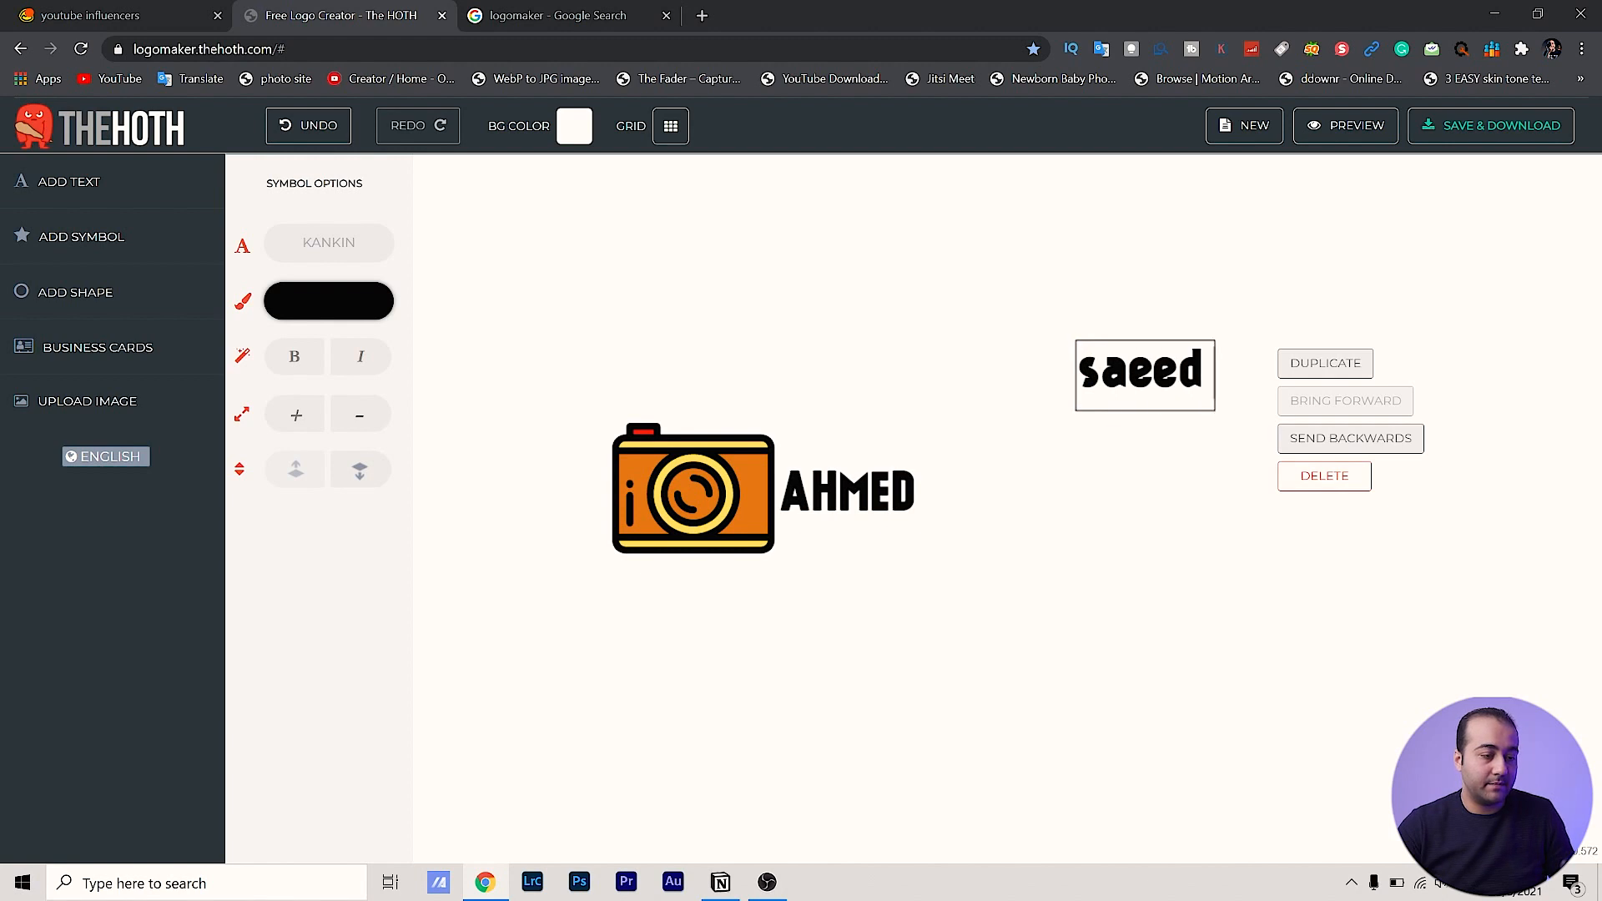
Move the lowercase surname text right next to the uppercase first name
left_click(347, 248)
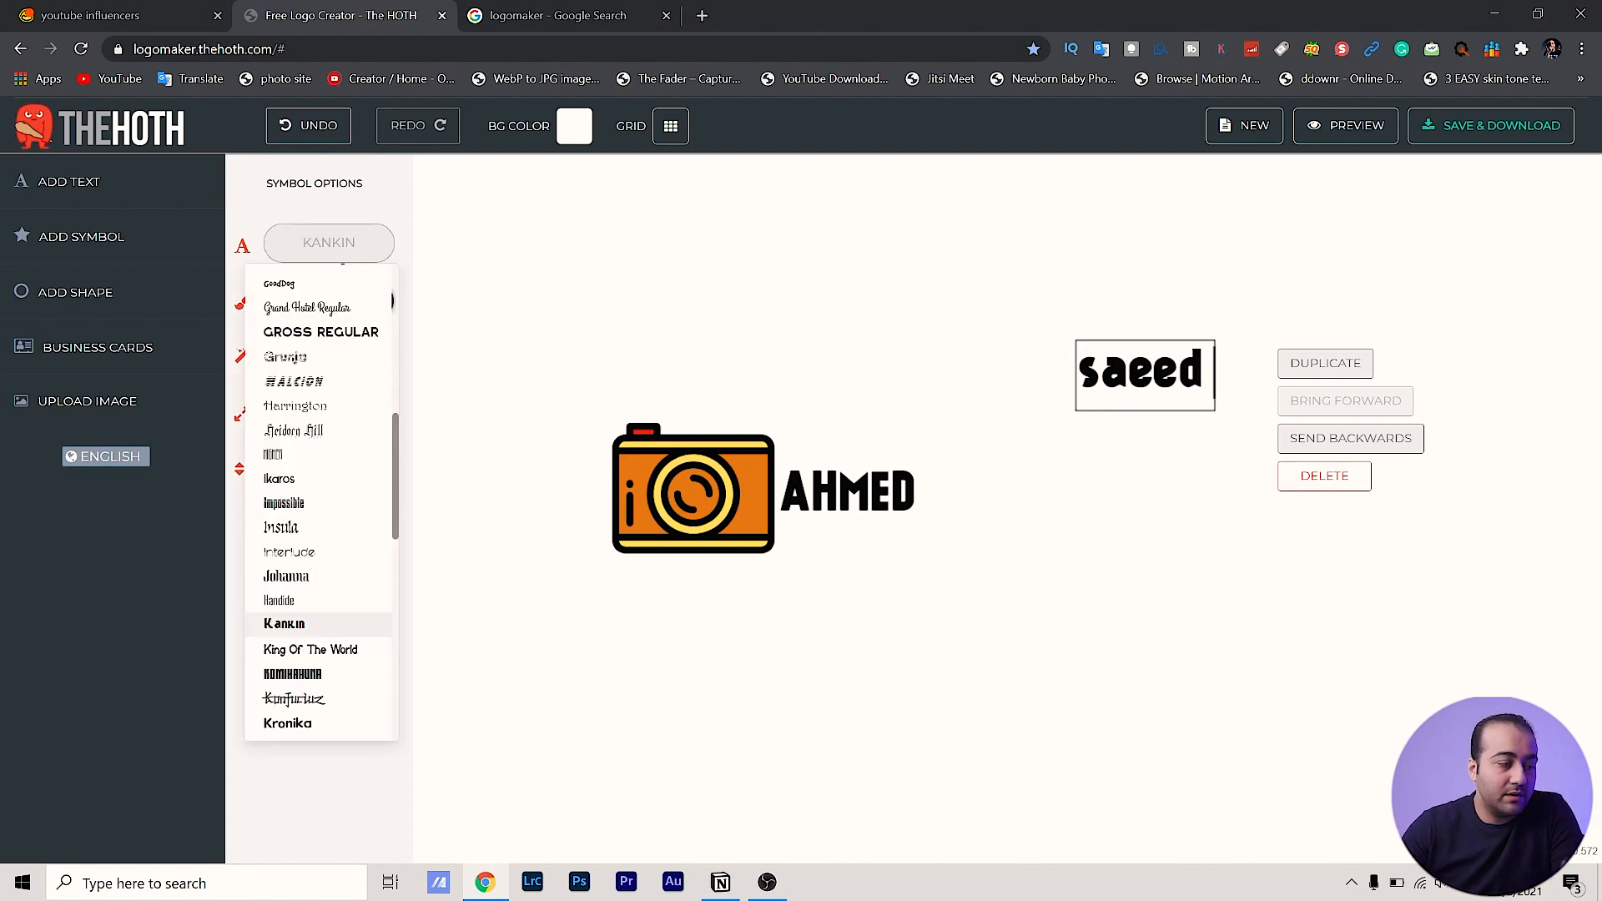
left_click(717, 262)
left_click(1212, 374)
left_click_drag(1158, 371, 962, 502)
Nudge the lowercase surname slightly lower and colour it a saturated orange
left_click(964, 504)
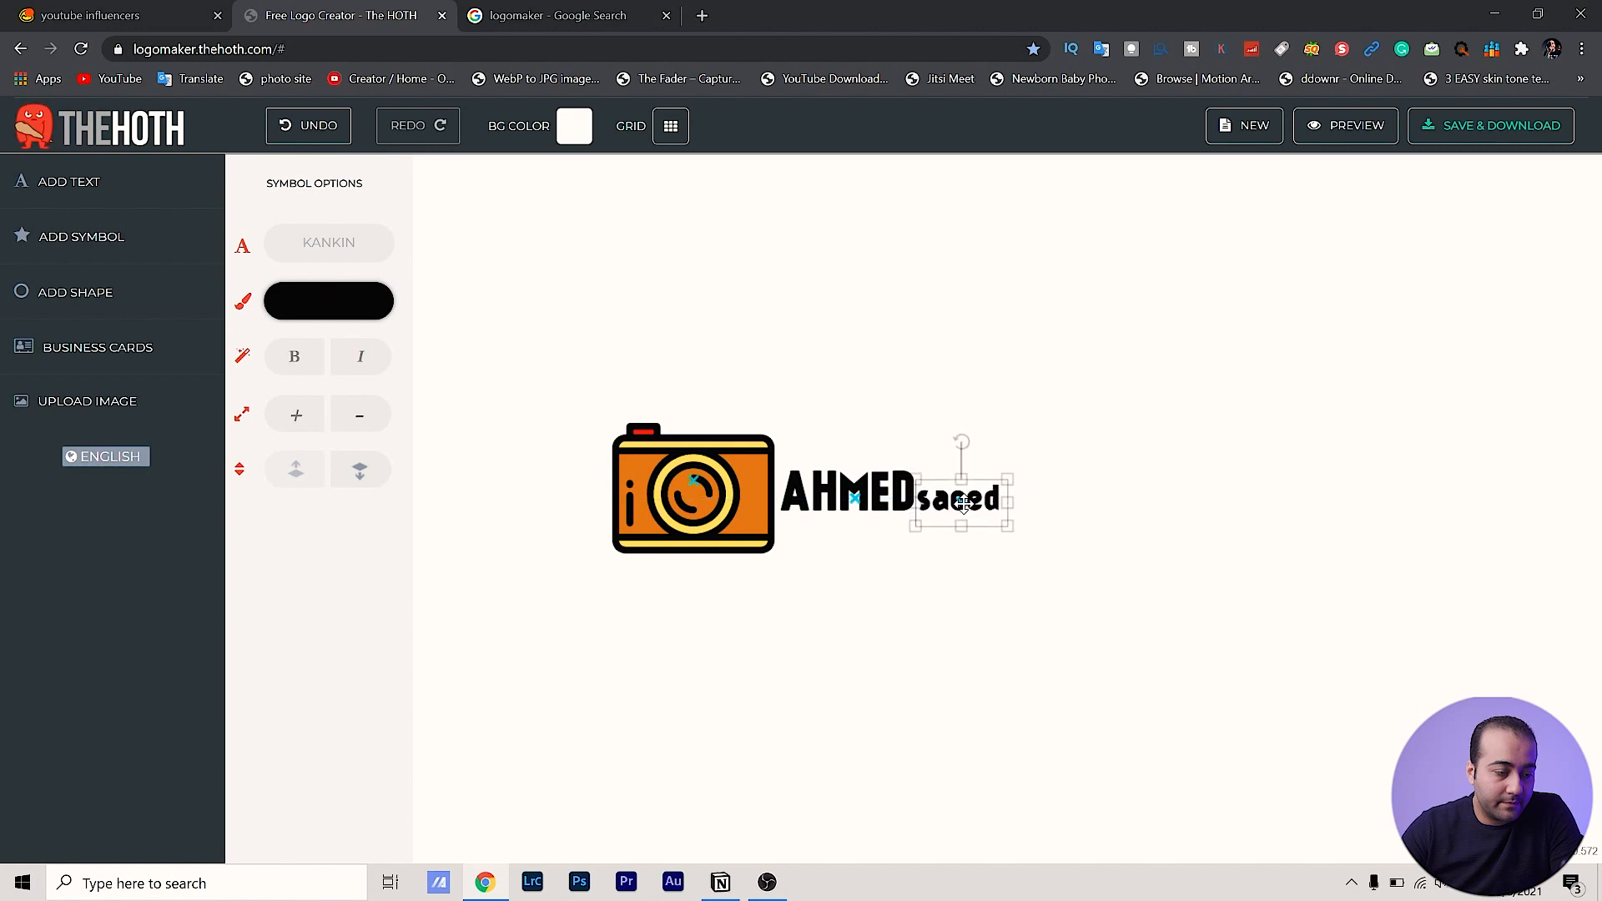
left_click(939, 616)
left_click(970, 504)
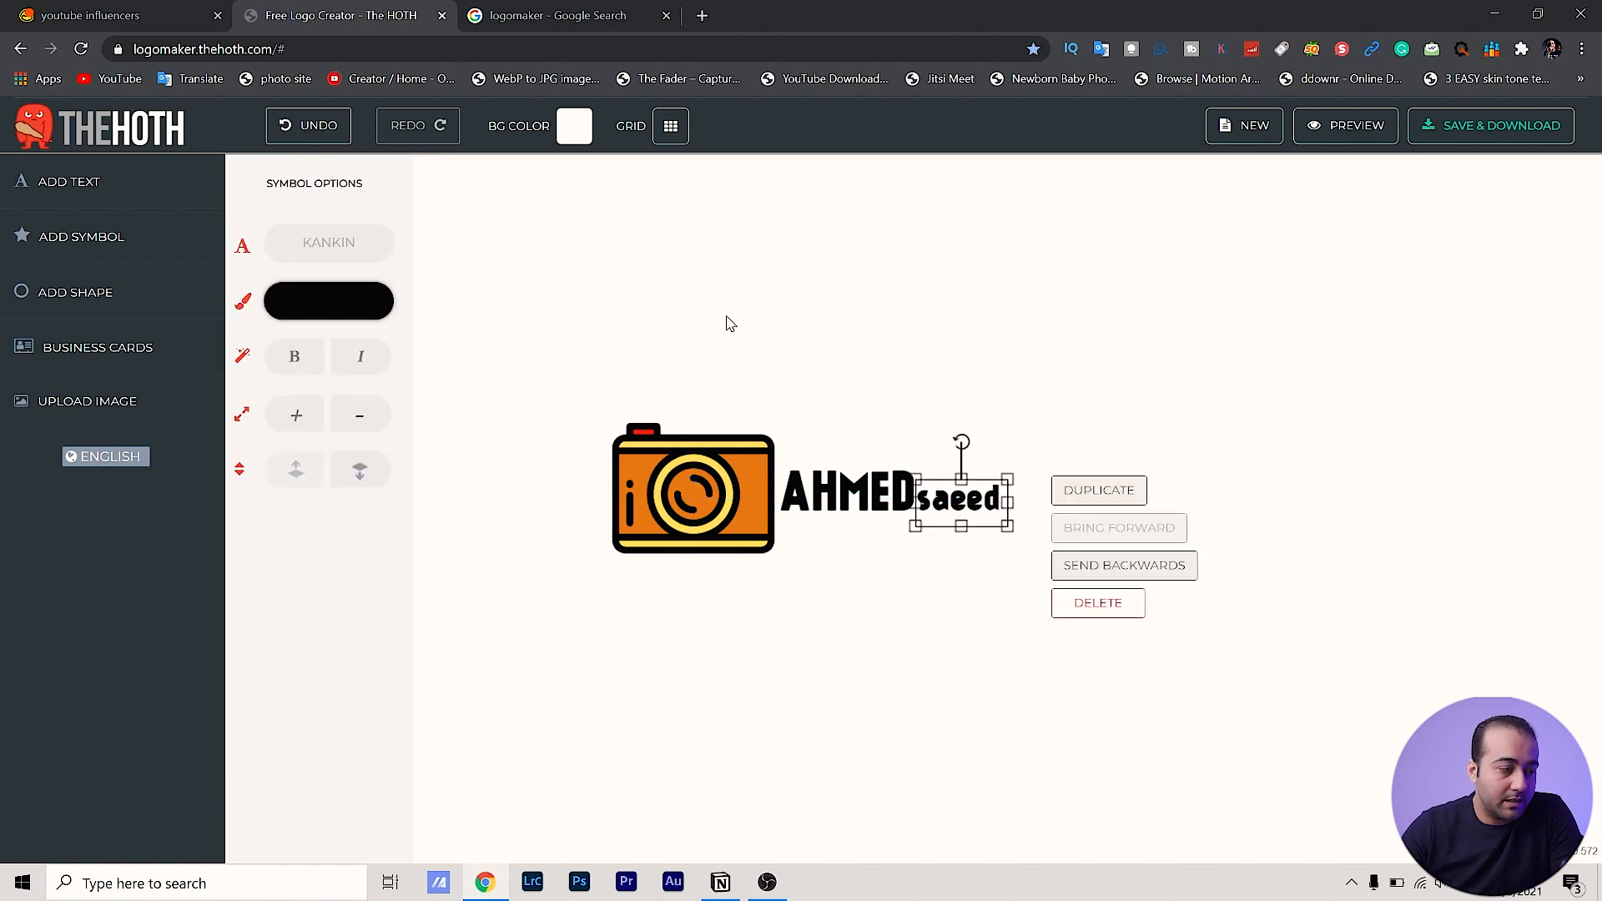
left_click(319, 295)
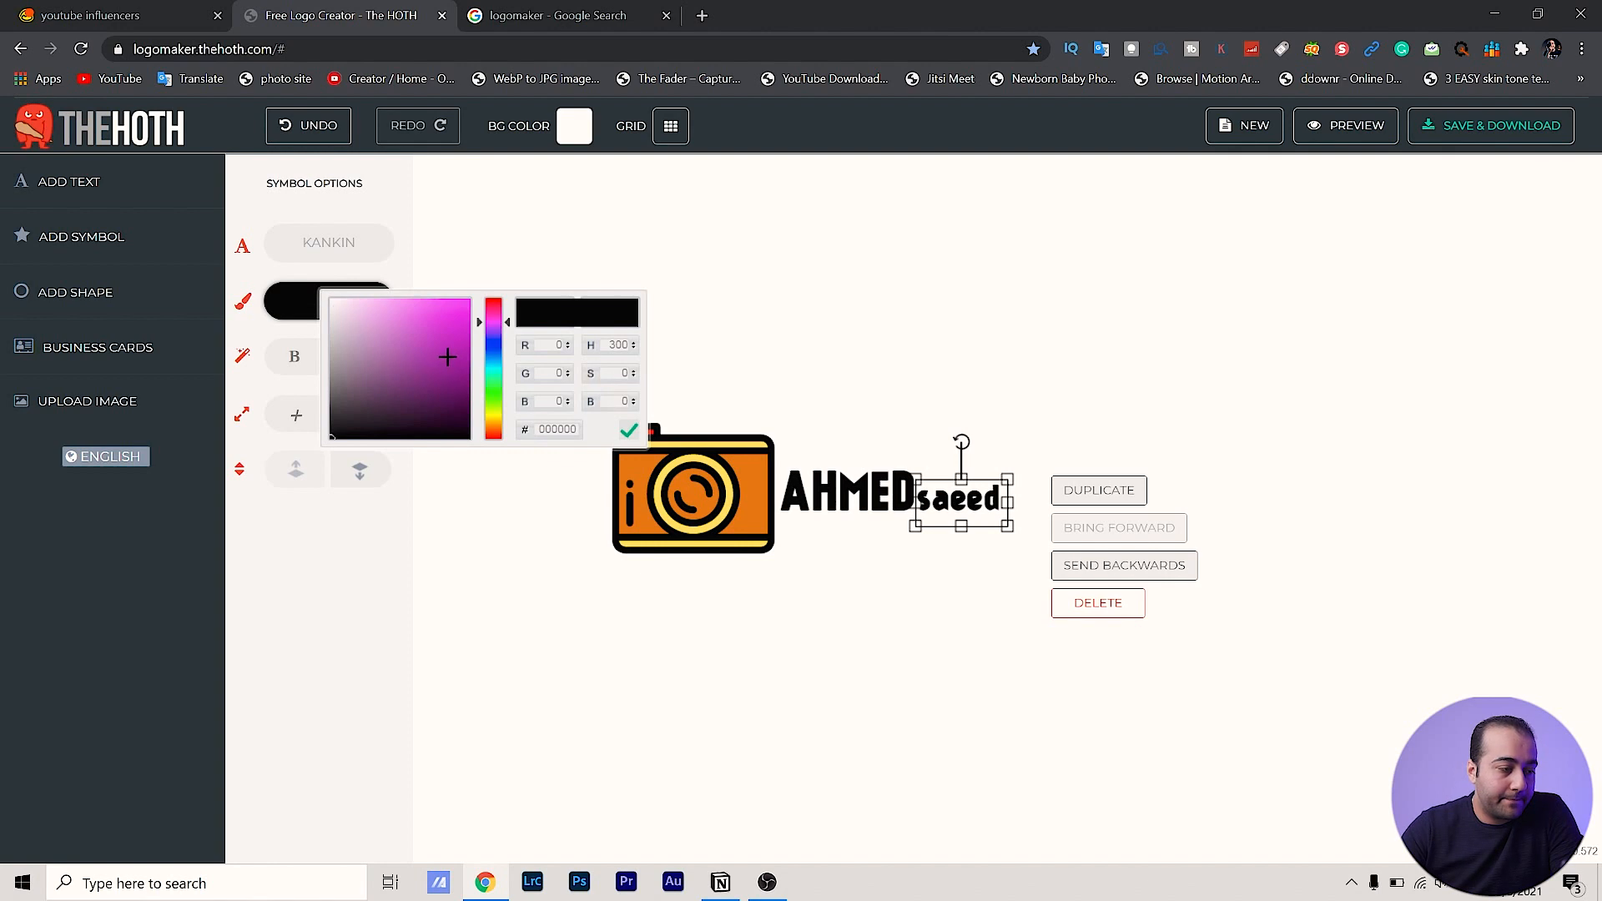
left_click_drag(447, 358, 481, 384)
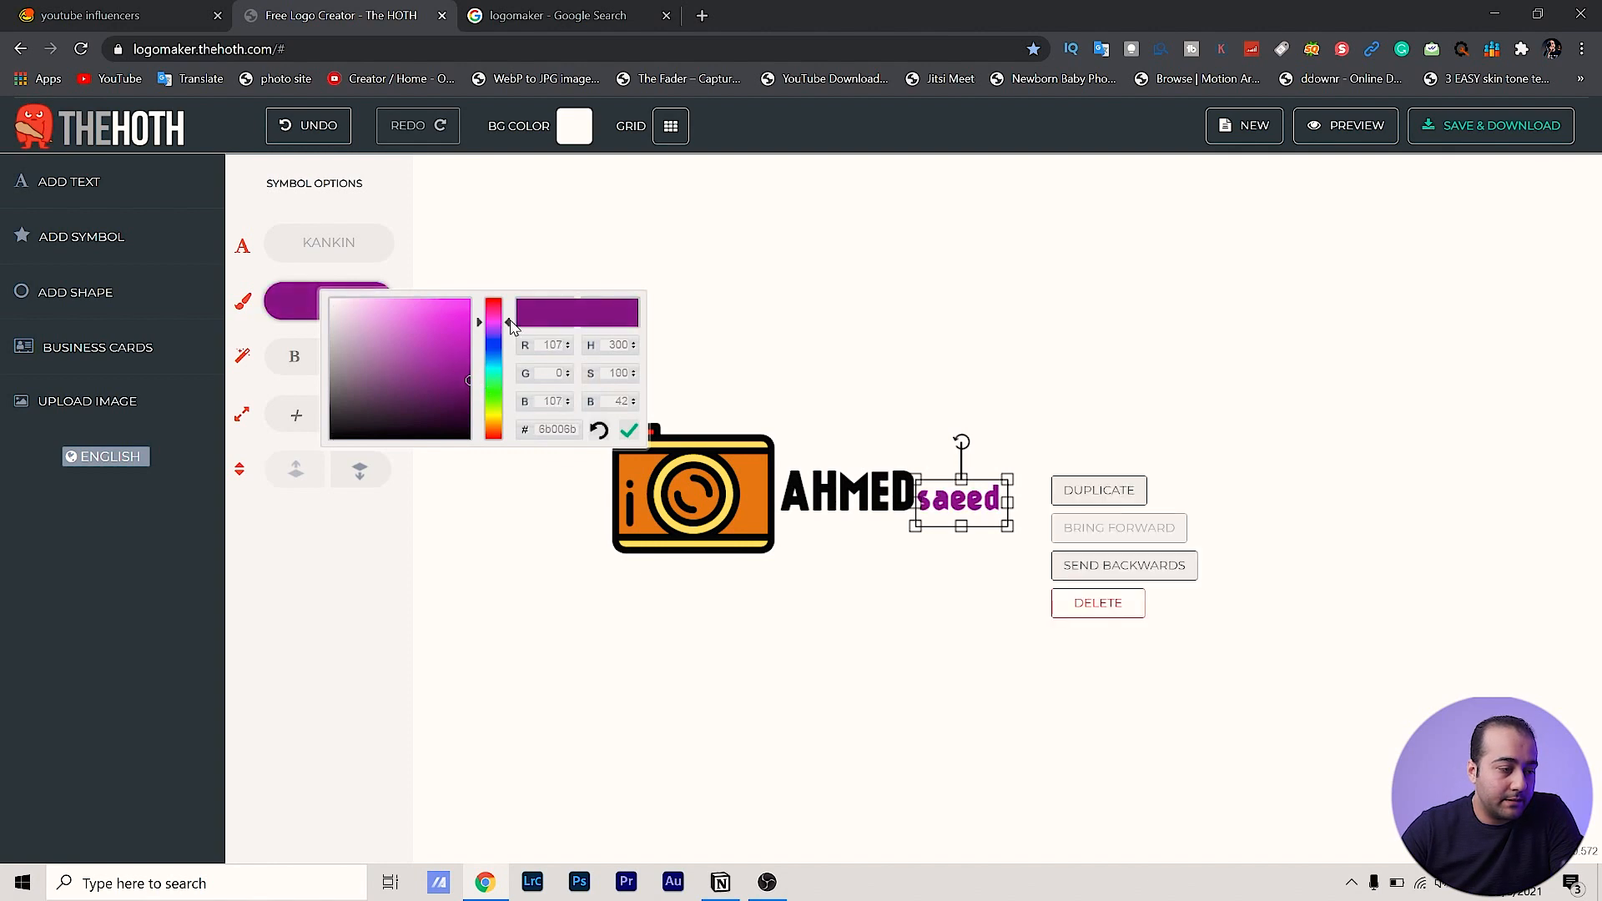
left_click_drag(507, 322, 496, 422)
left_click(465, 316)
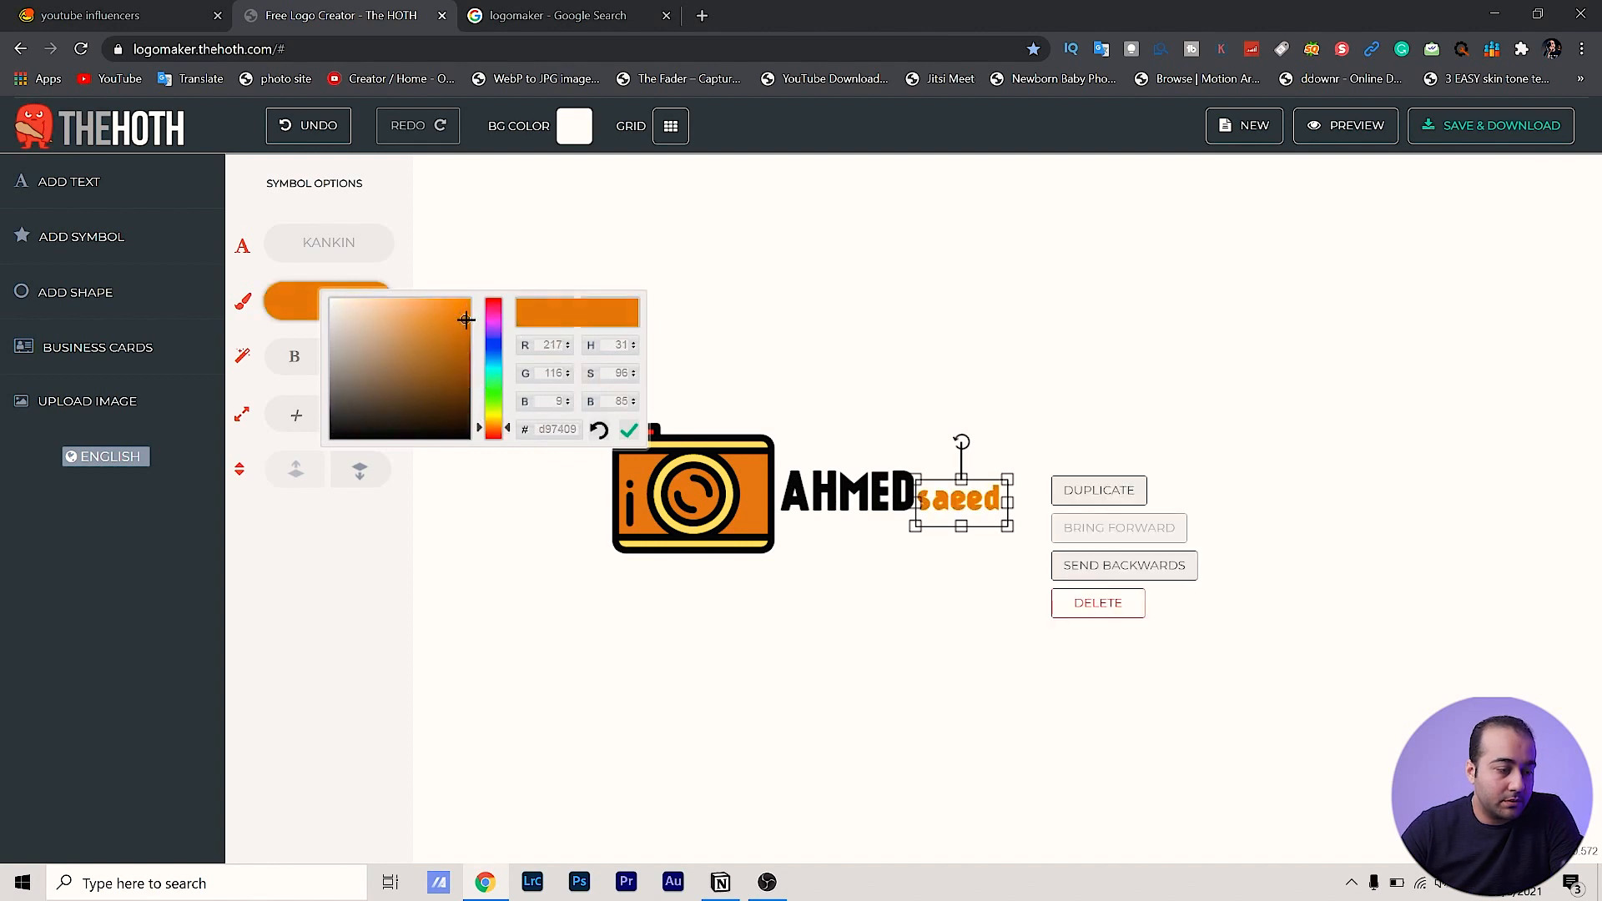
left_click(959, 756)
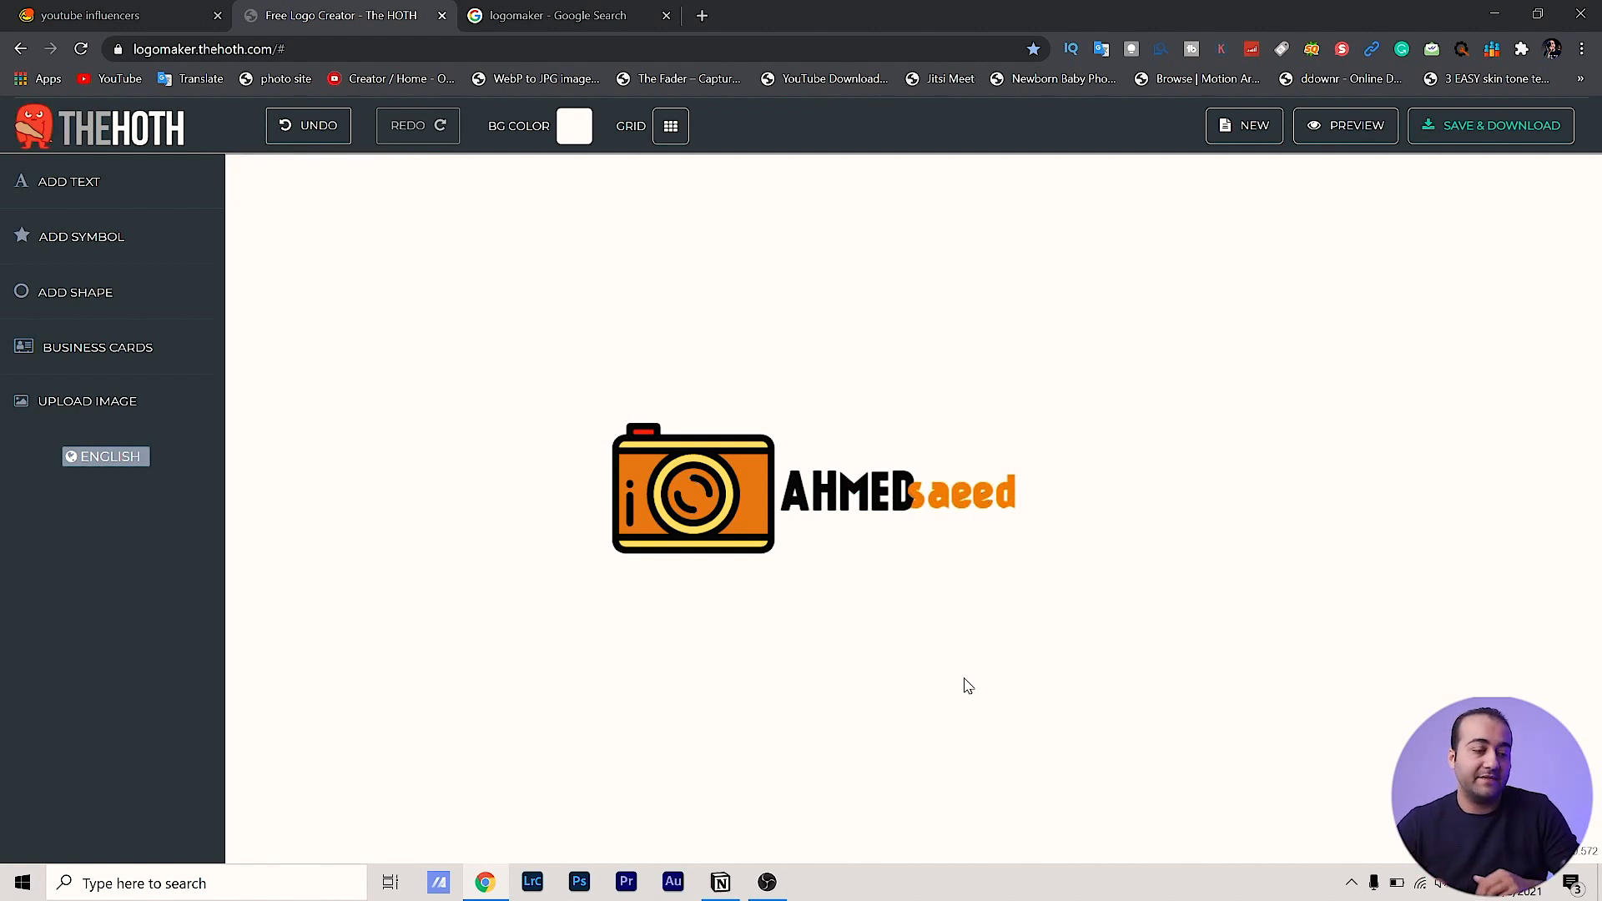
Add a smaller PHOTOGRAPHY text placed under the name
left_click(68, 181)
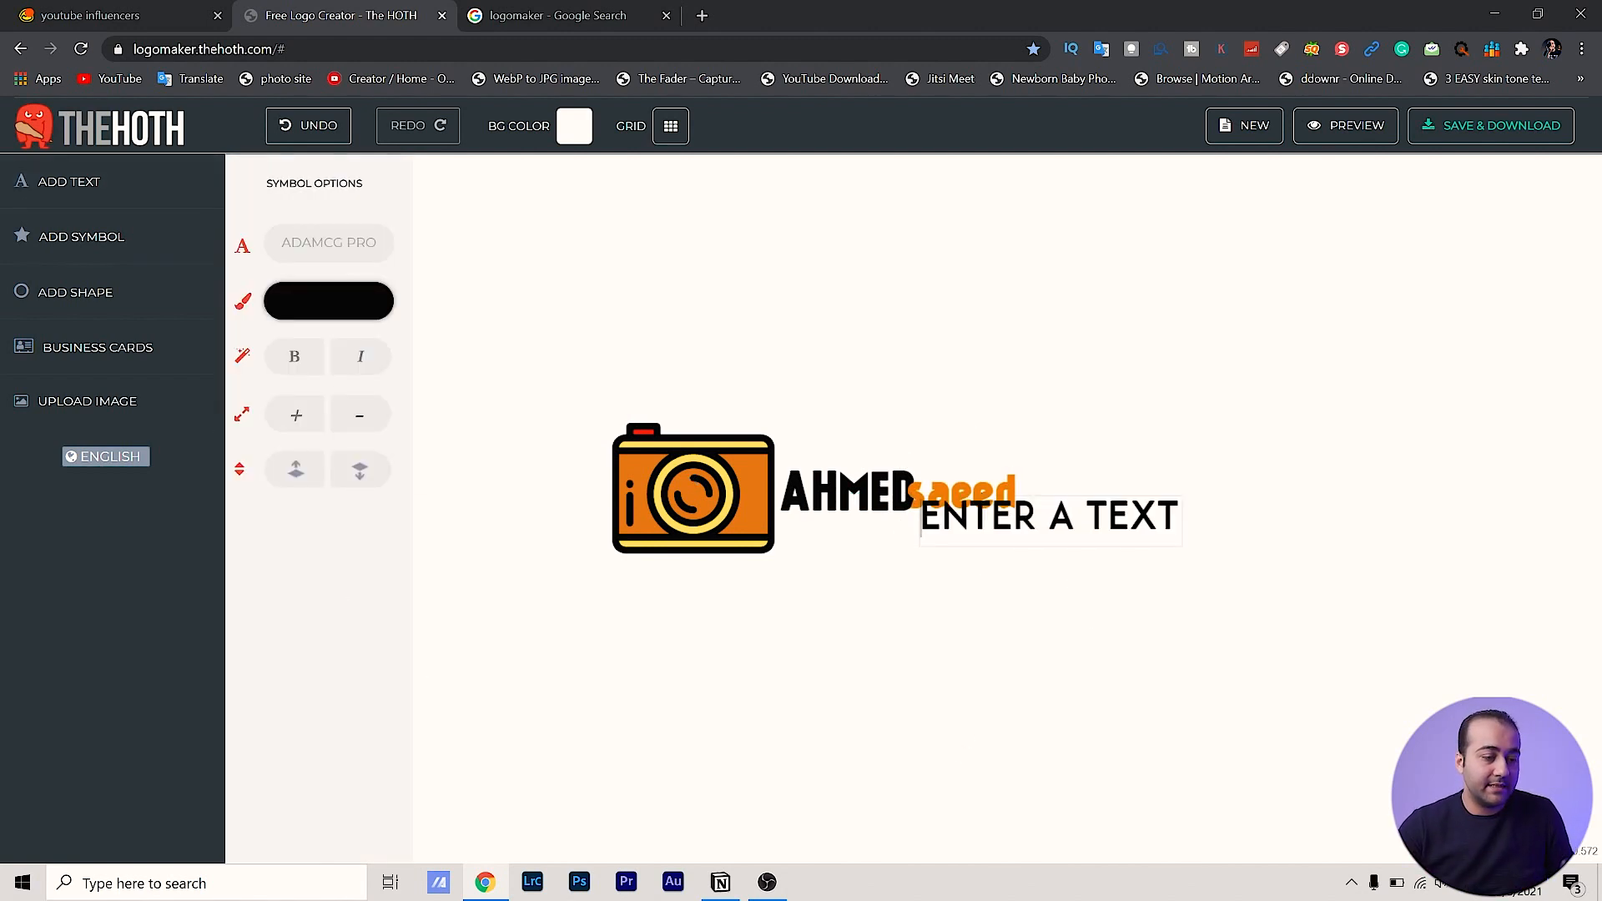
triple_click(1108, 518)
type("PH")
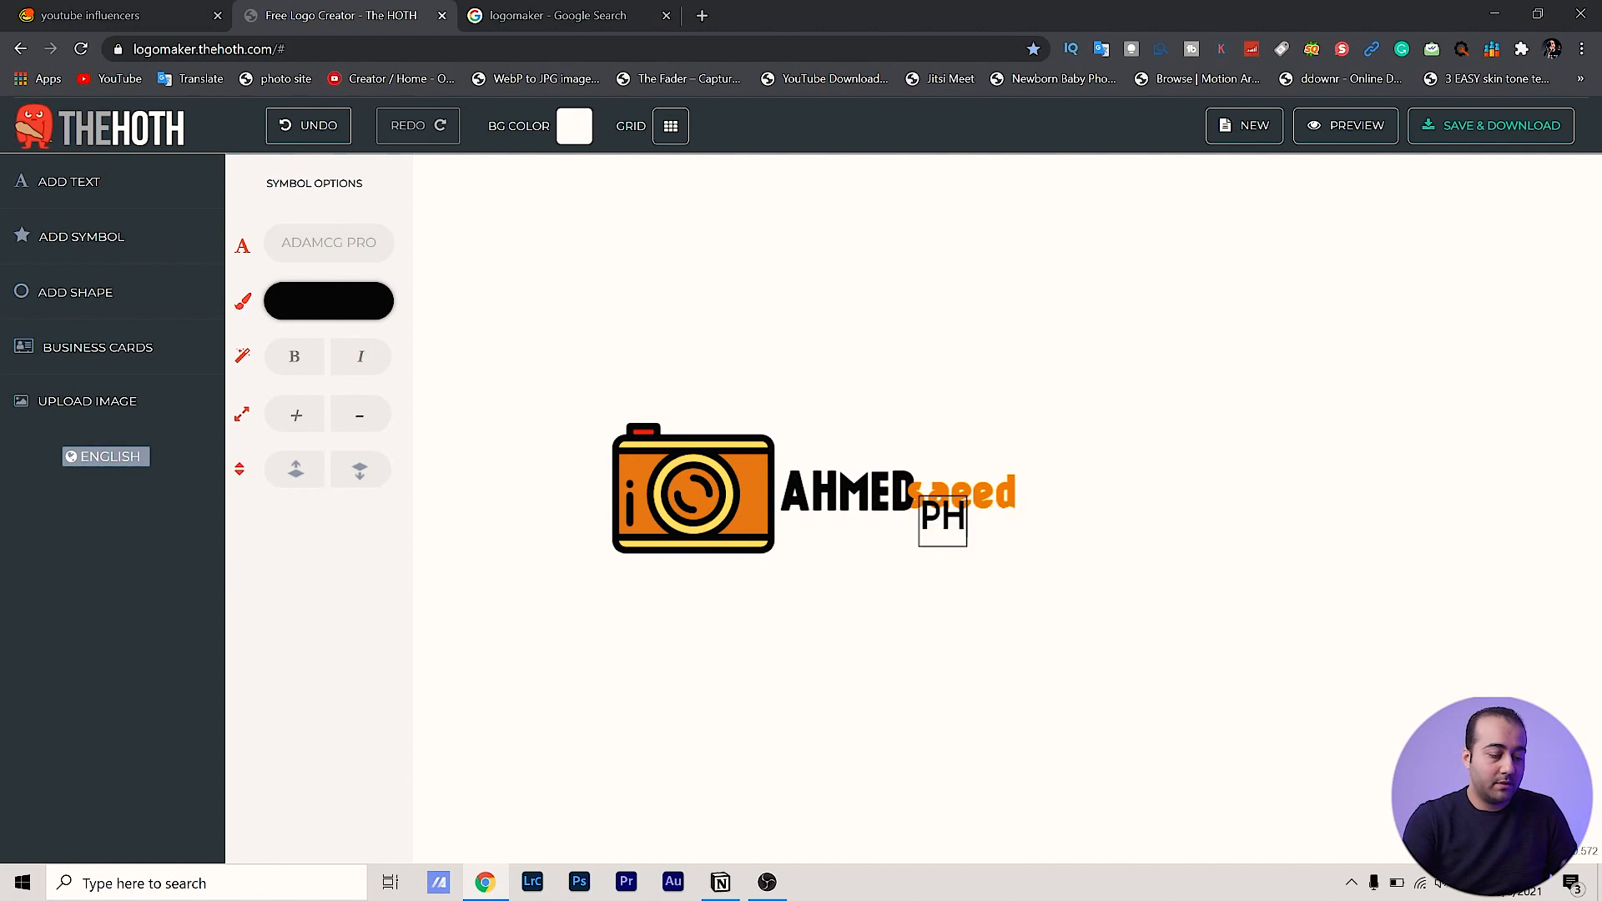
type("OTOGRAPHY")
left_click_drag(1057, 520, 916, 540)
left_click_drag(1060, 567, 845, 523)
left_click(857, 639)
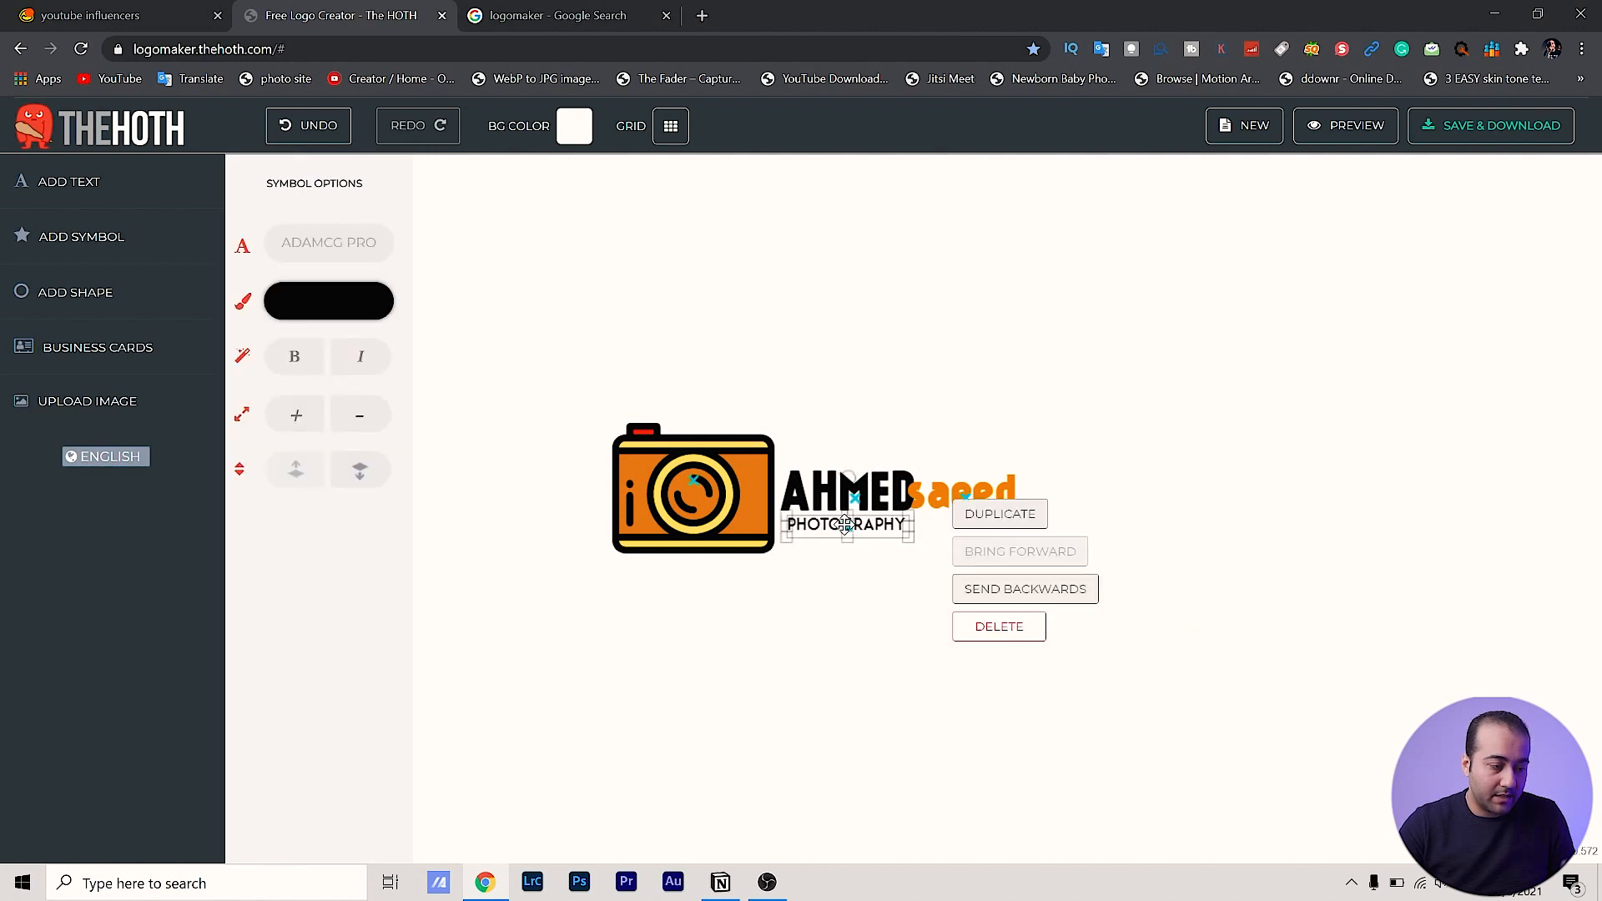
Insert spaces between the letters of PHOTOGRAPHY
left_click(817, 523)
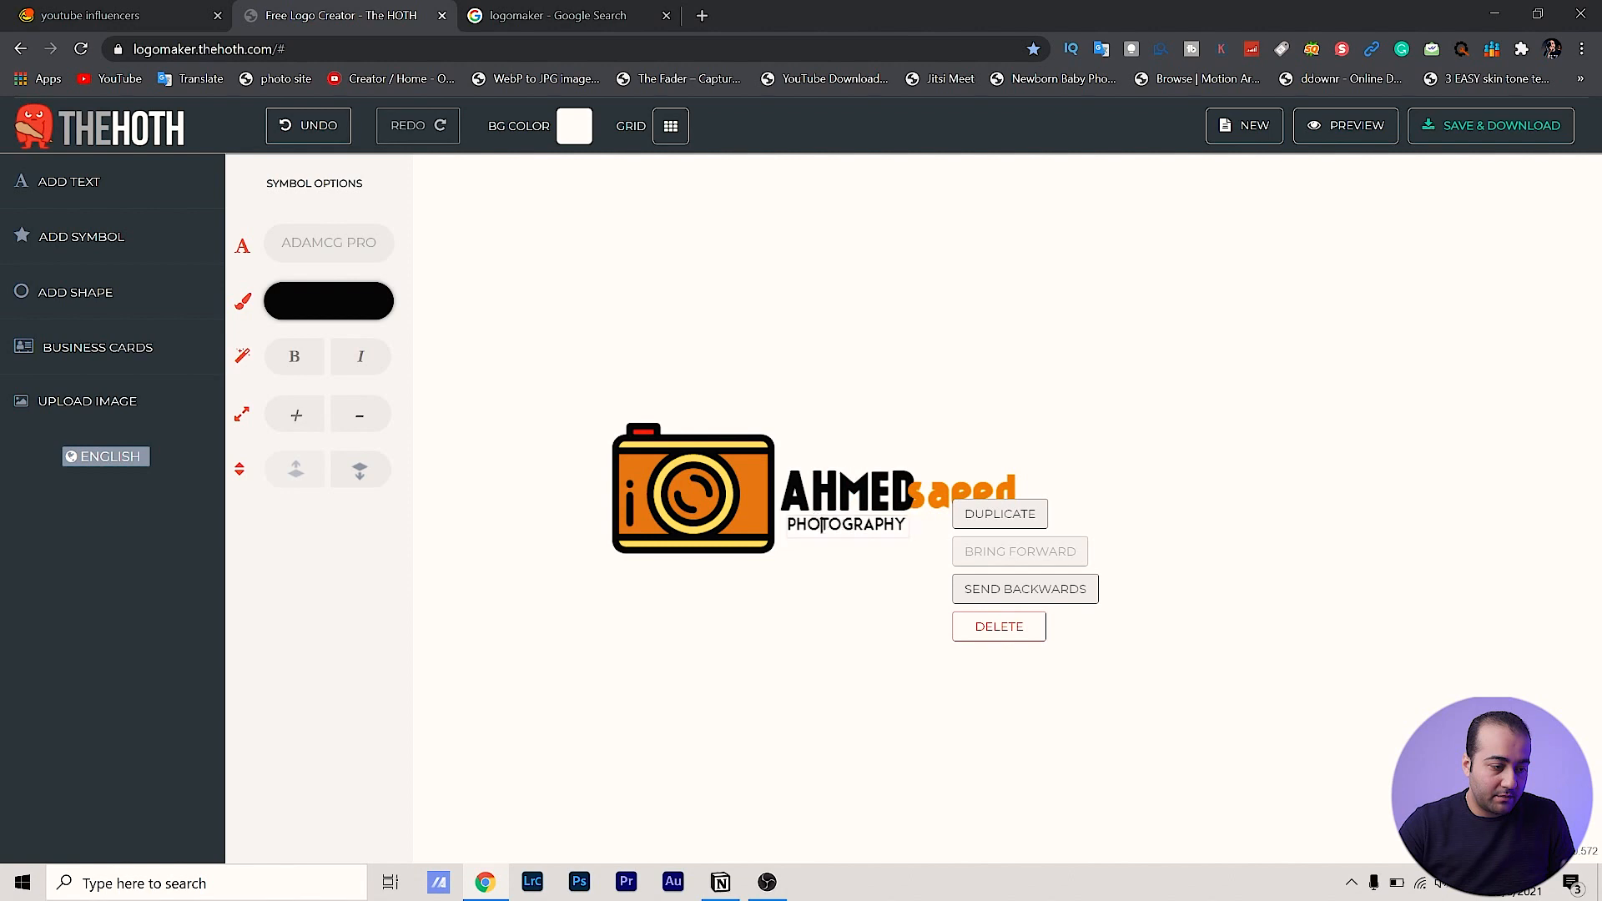
left_click(797, 524)
left_click(816, 524)
left_click(831, 524)
left_click(849, 524)
left_click(882, 524)
left_click(900, 524)
left_click(830, 574)
Make the camera icon slightly smaller
left_click(692, 494)
left_click_drag(613, 407, 642, 431)
left_click(720, 724)
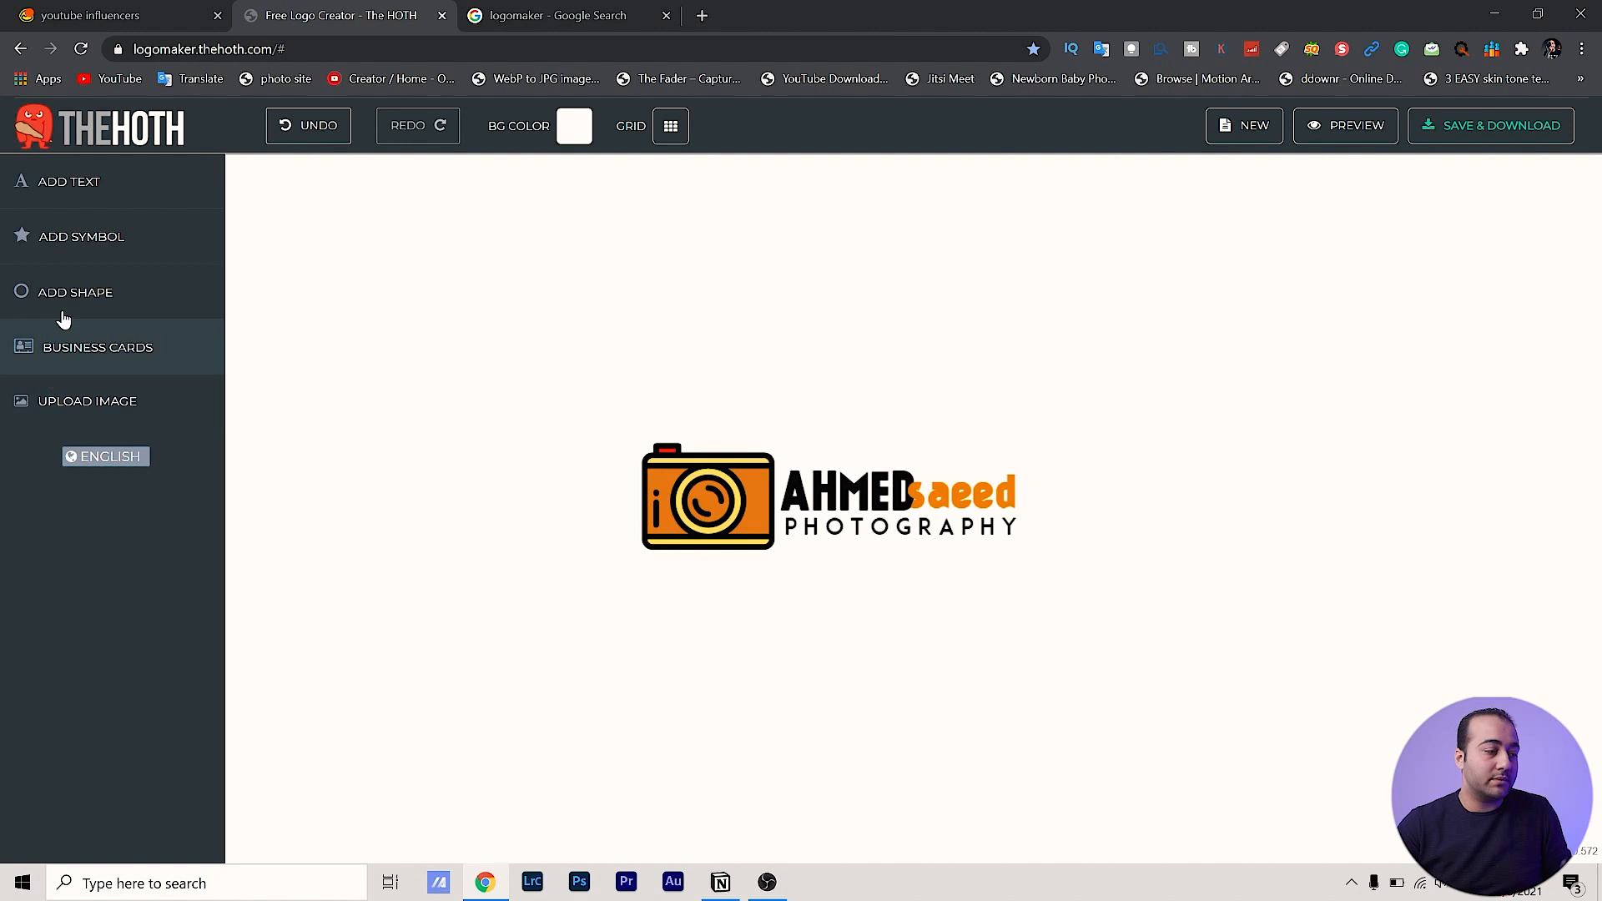
Add the red lightning bolt symbol and shrink it beside the logo
left_click(88, 242)
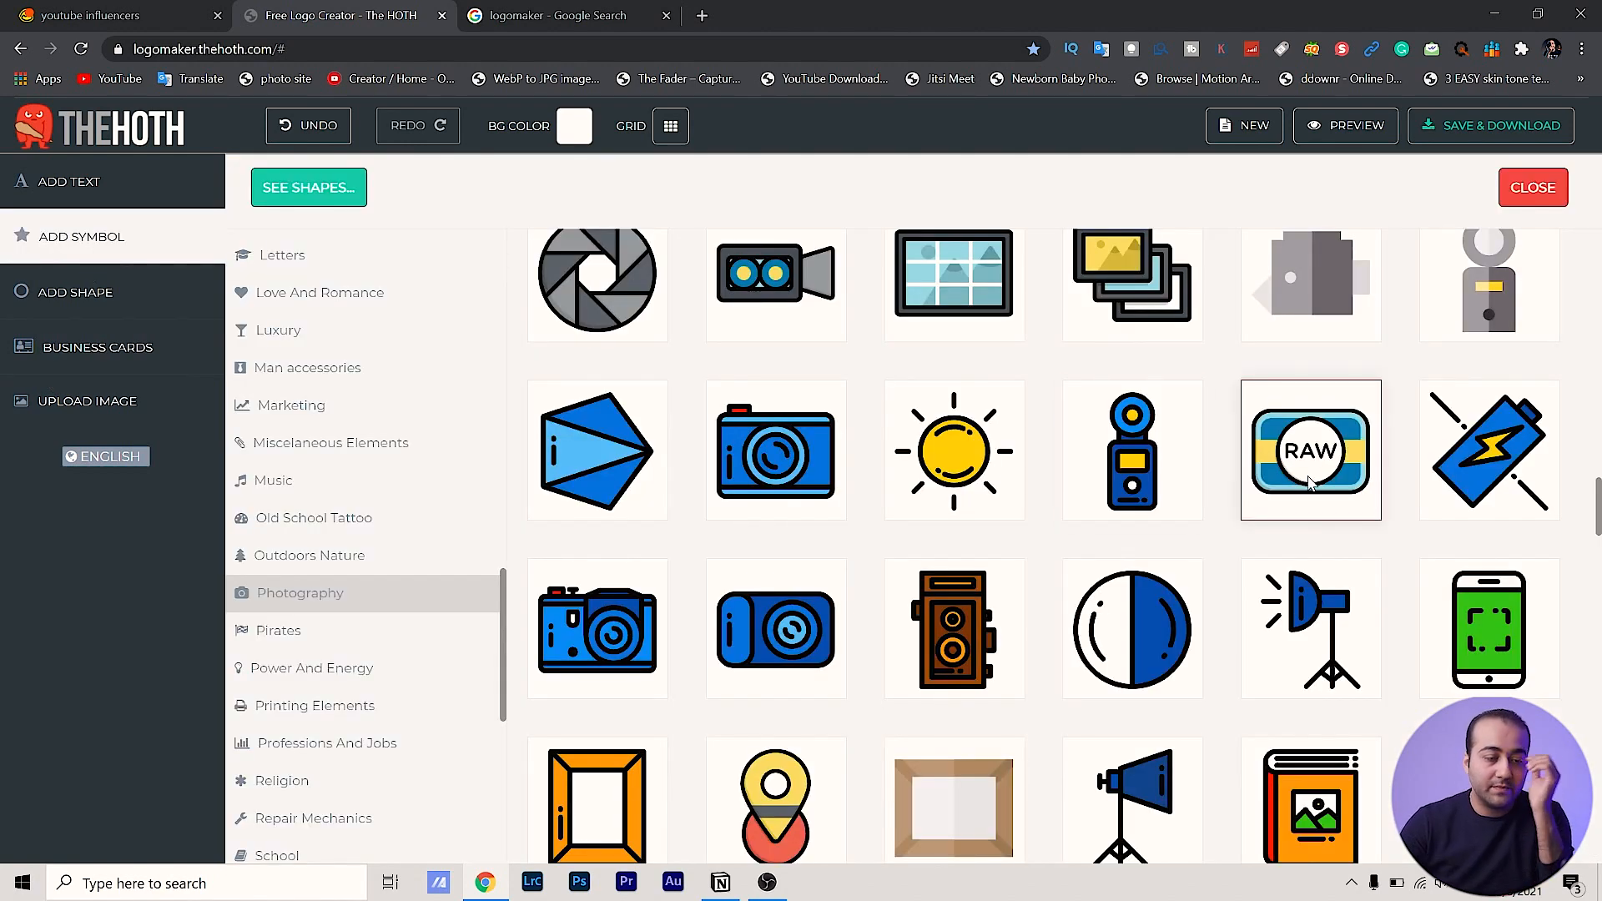
scroll(1317, 483, "down", 7)
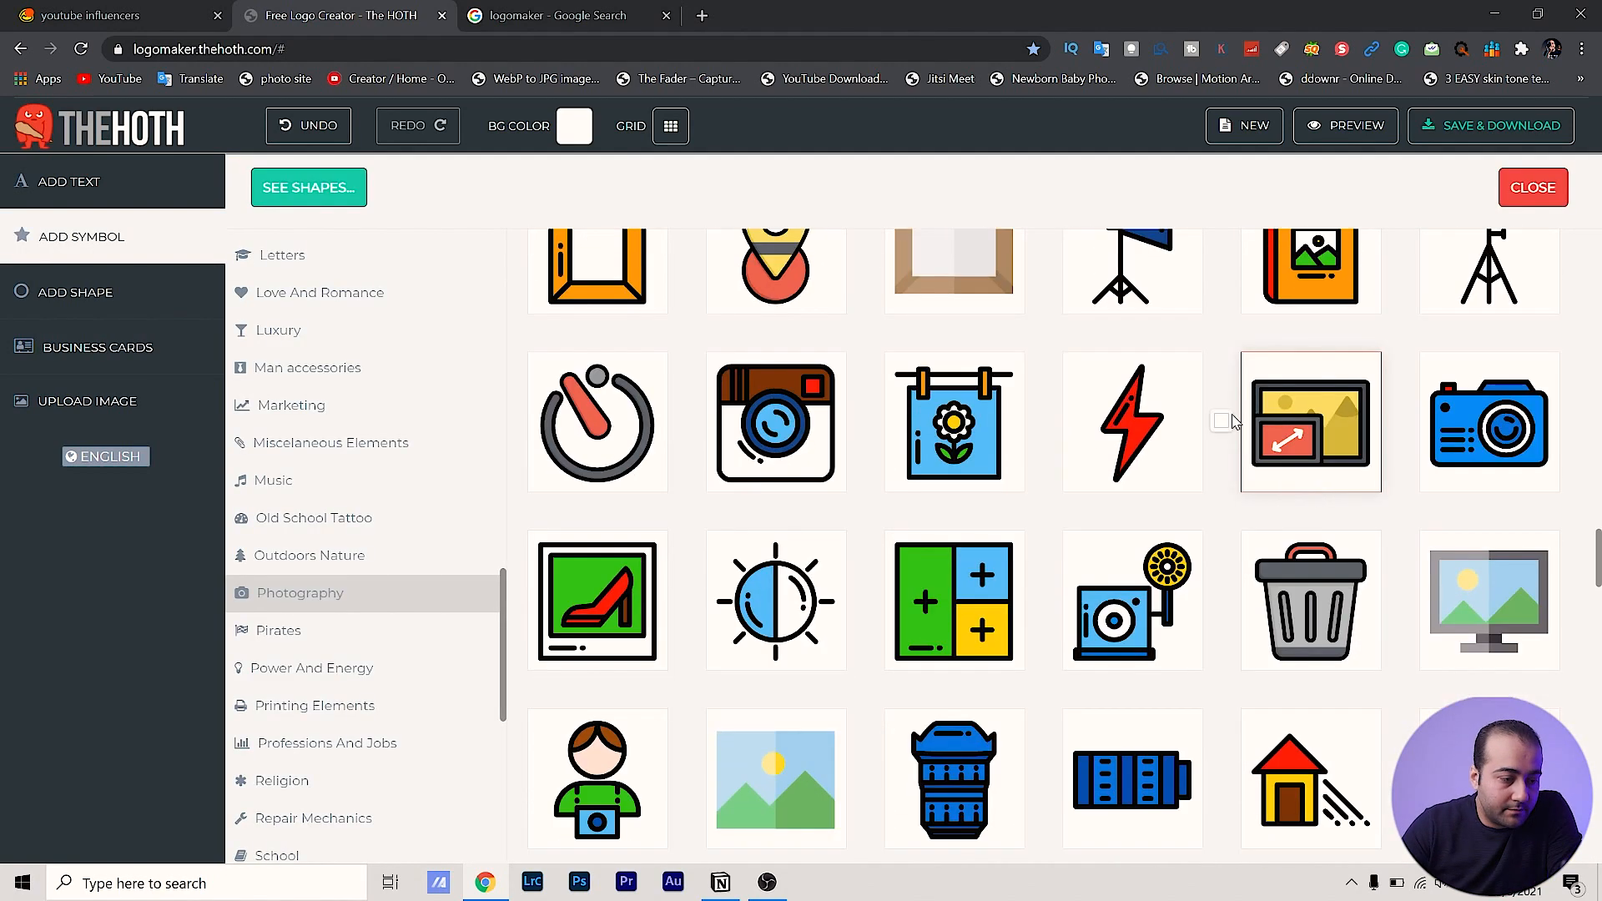
left_click(1186, 428)
left_click_drag(902, 212, 1040, 371)
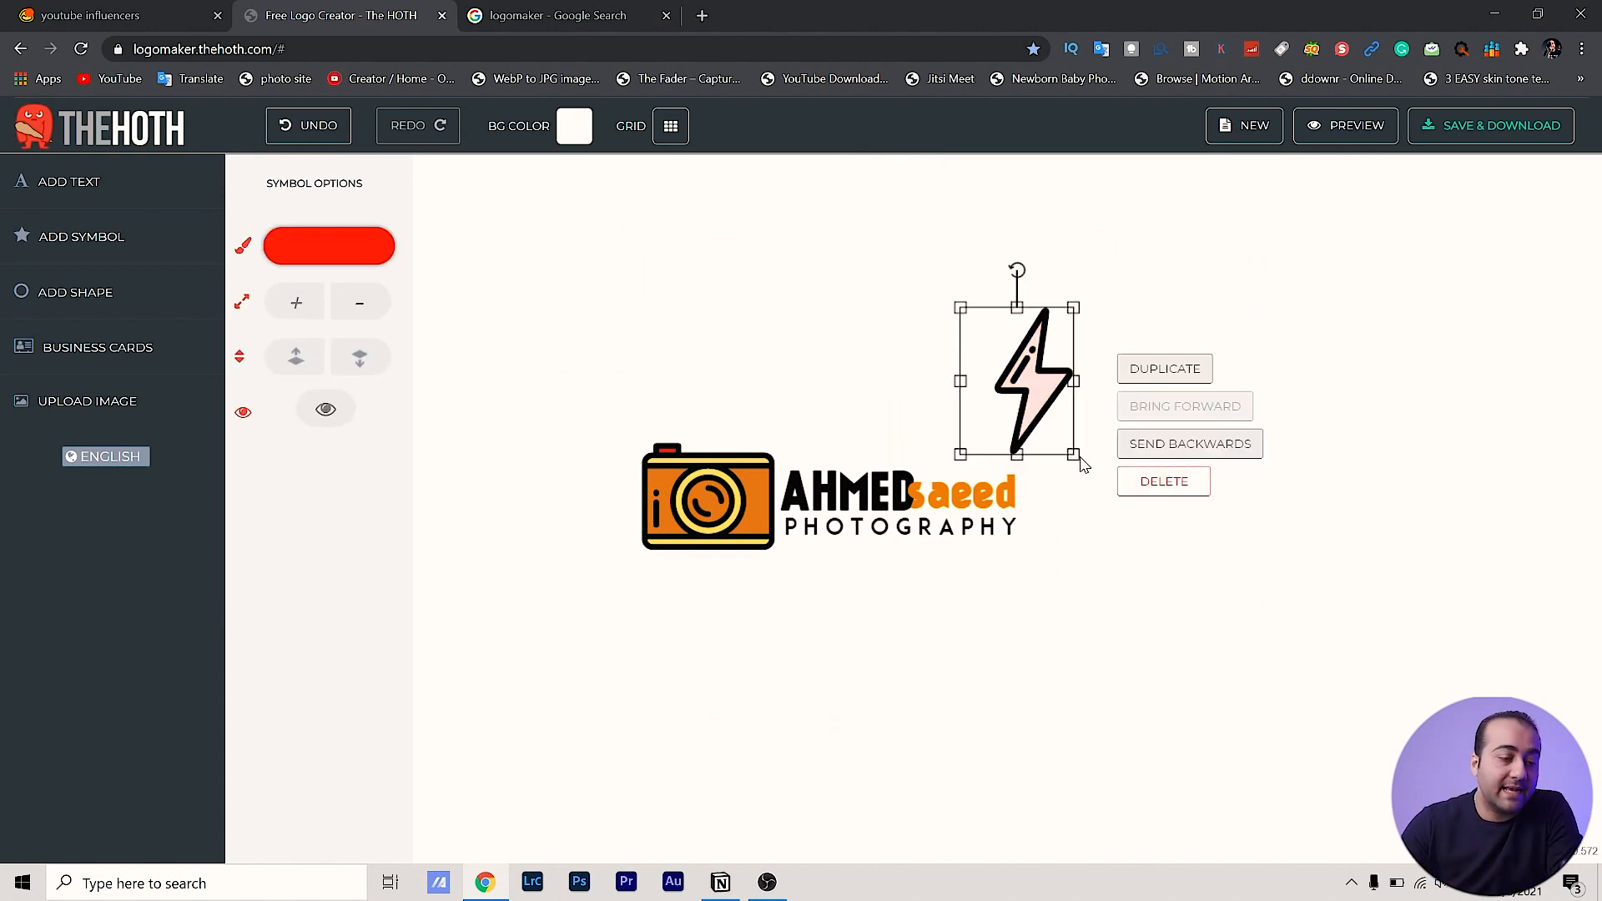
left_click_drag(1074, 456, 915, 482)
left_click(1058, 305)
Delete the surname's first letter and put the lightning bolt in its place
double_click(922, 494)
key("BackSpace")
left_click(911, 754)
key("ctrl+plus")
key("ctrl+plus")
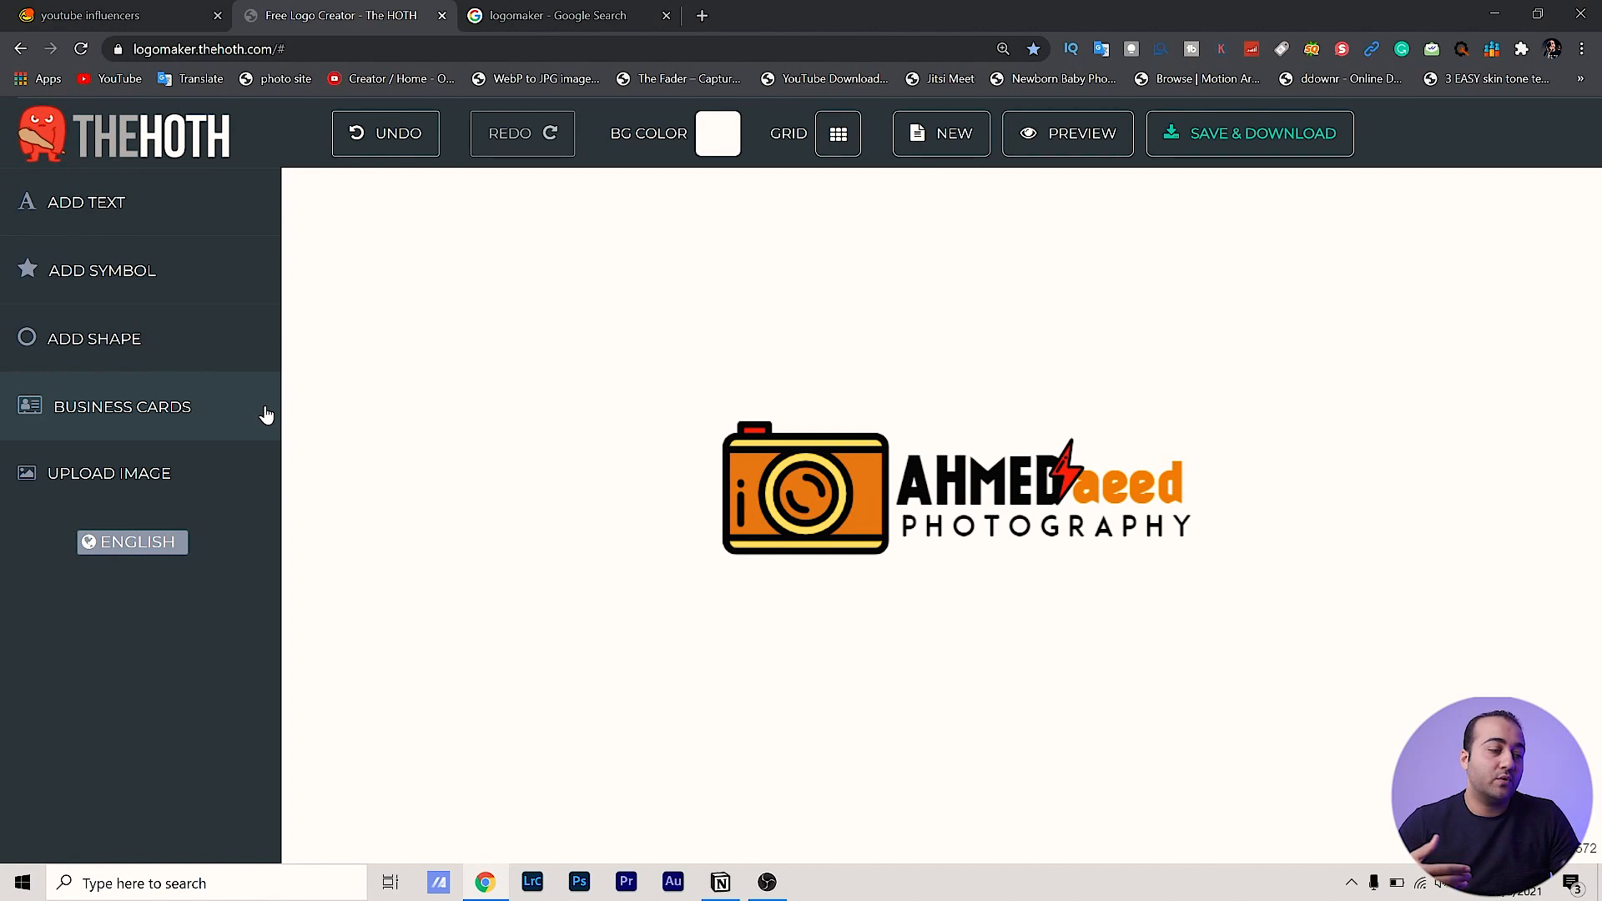
Add an outlined square and stretch it into a black frame around the logo
left_click(111, 360)
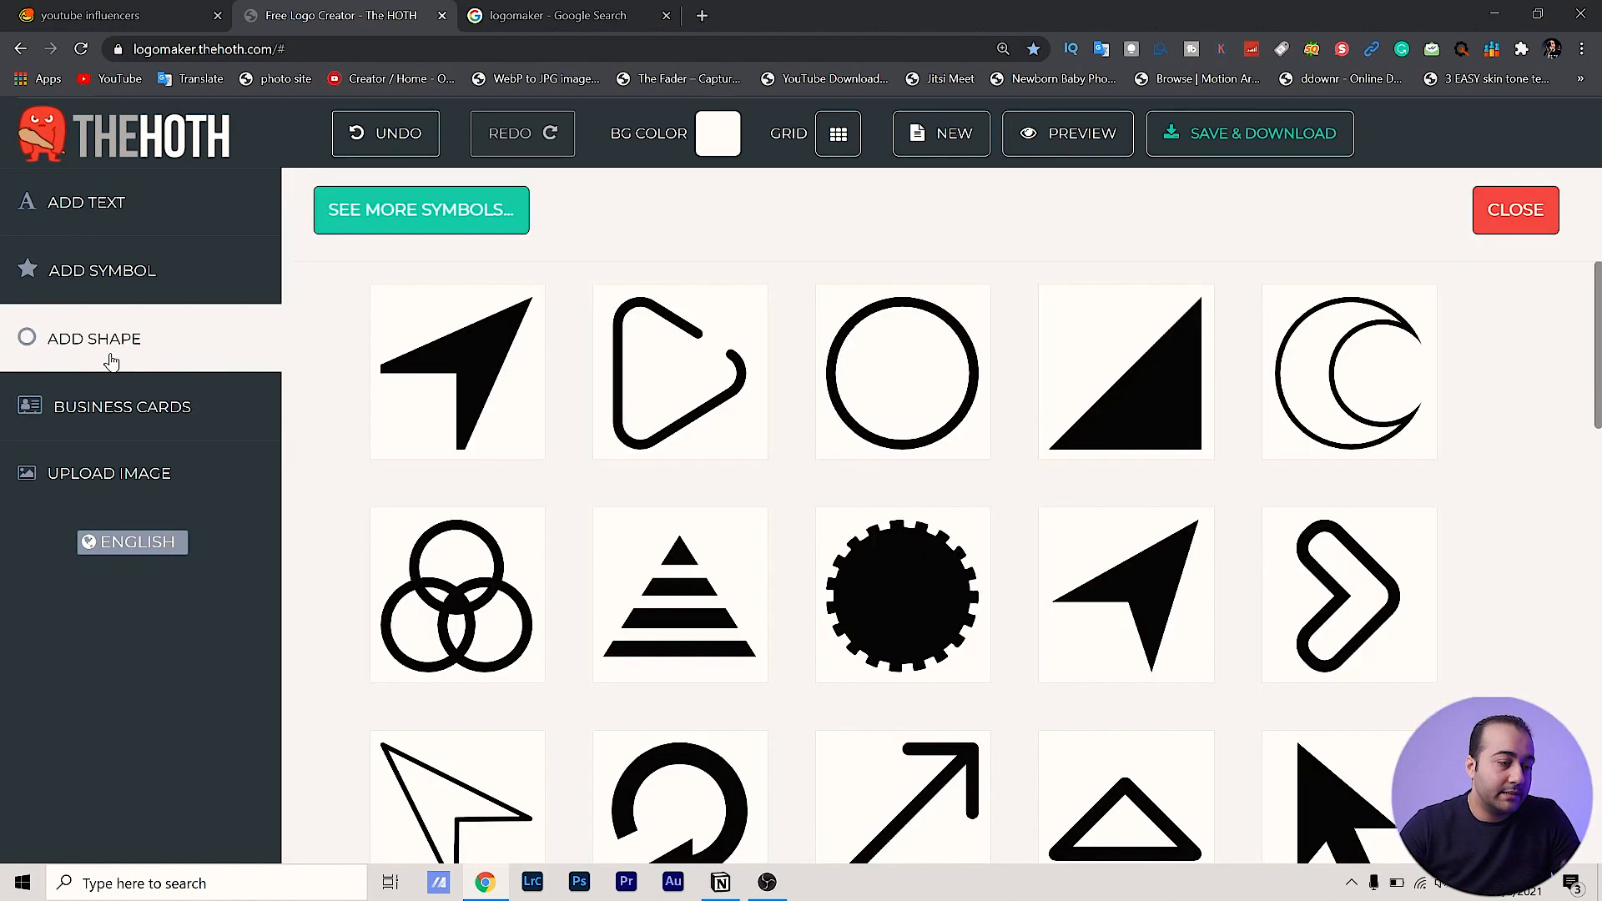
key("ctrl+minus")
key("ctrl+minus")
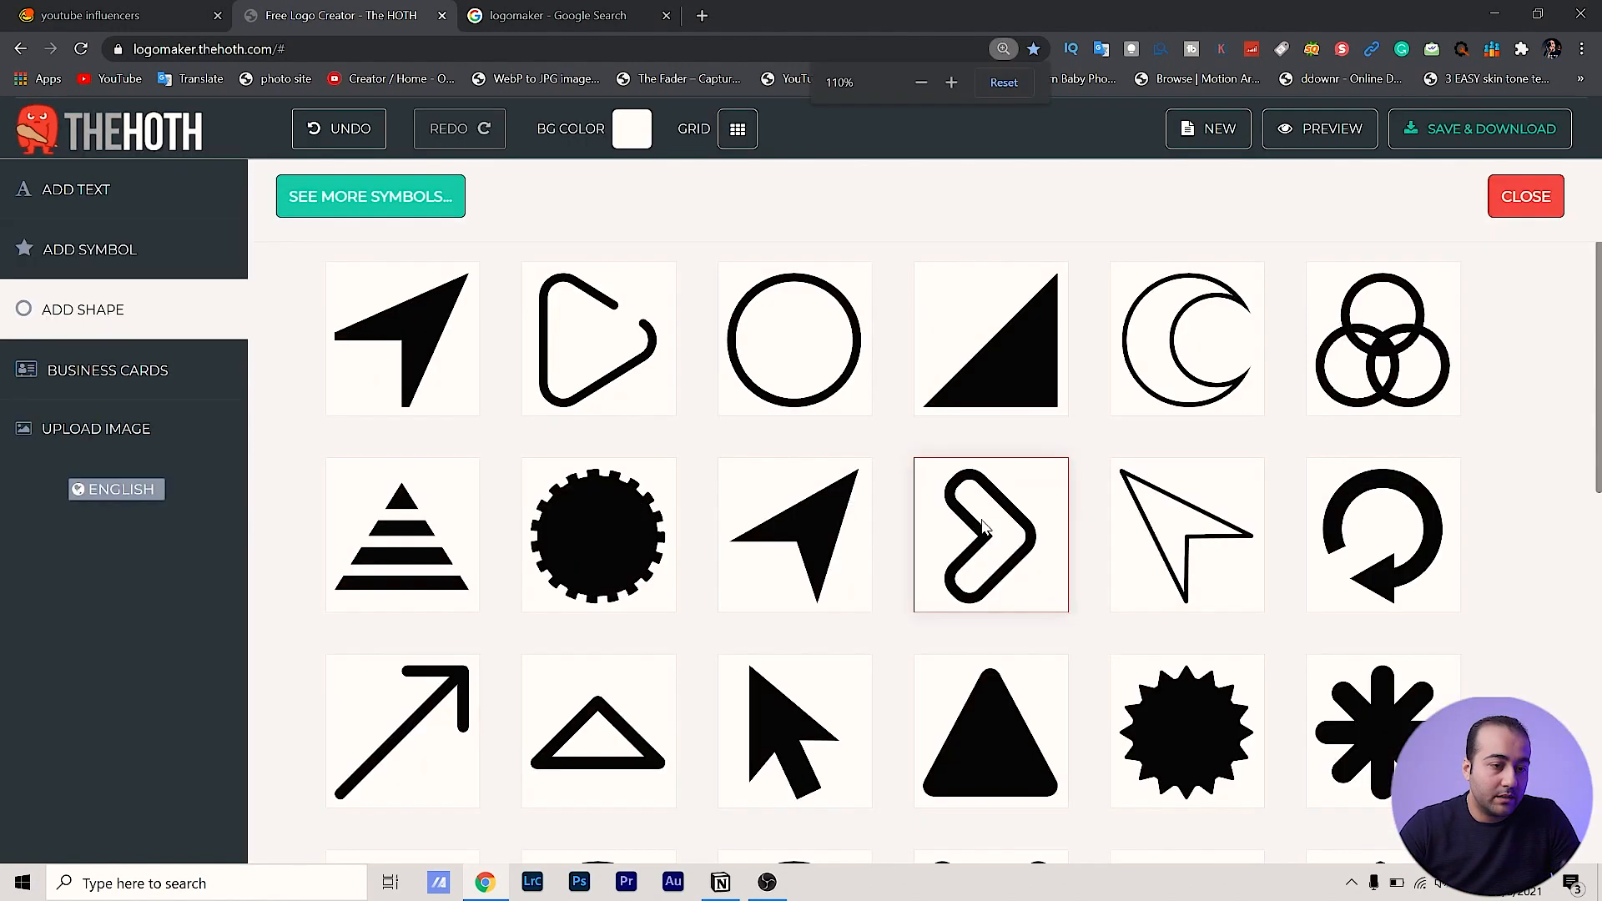
scroll(984, 527, "down", 6)
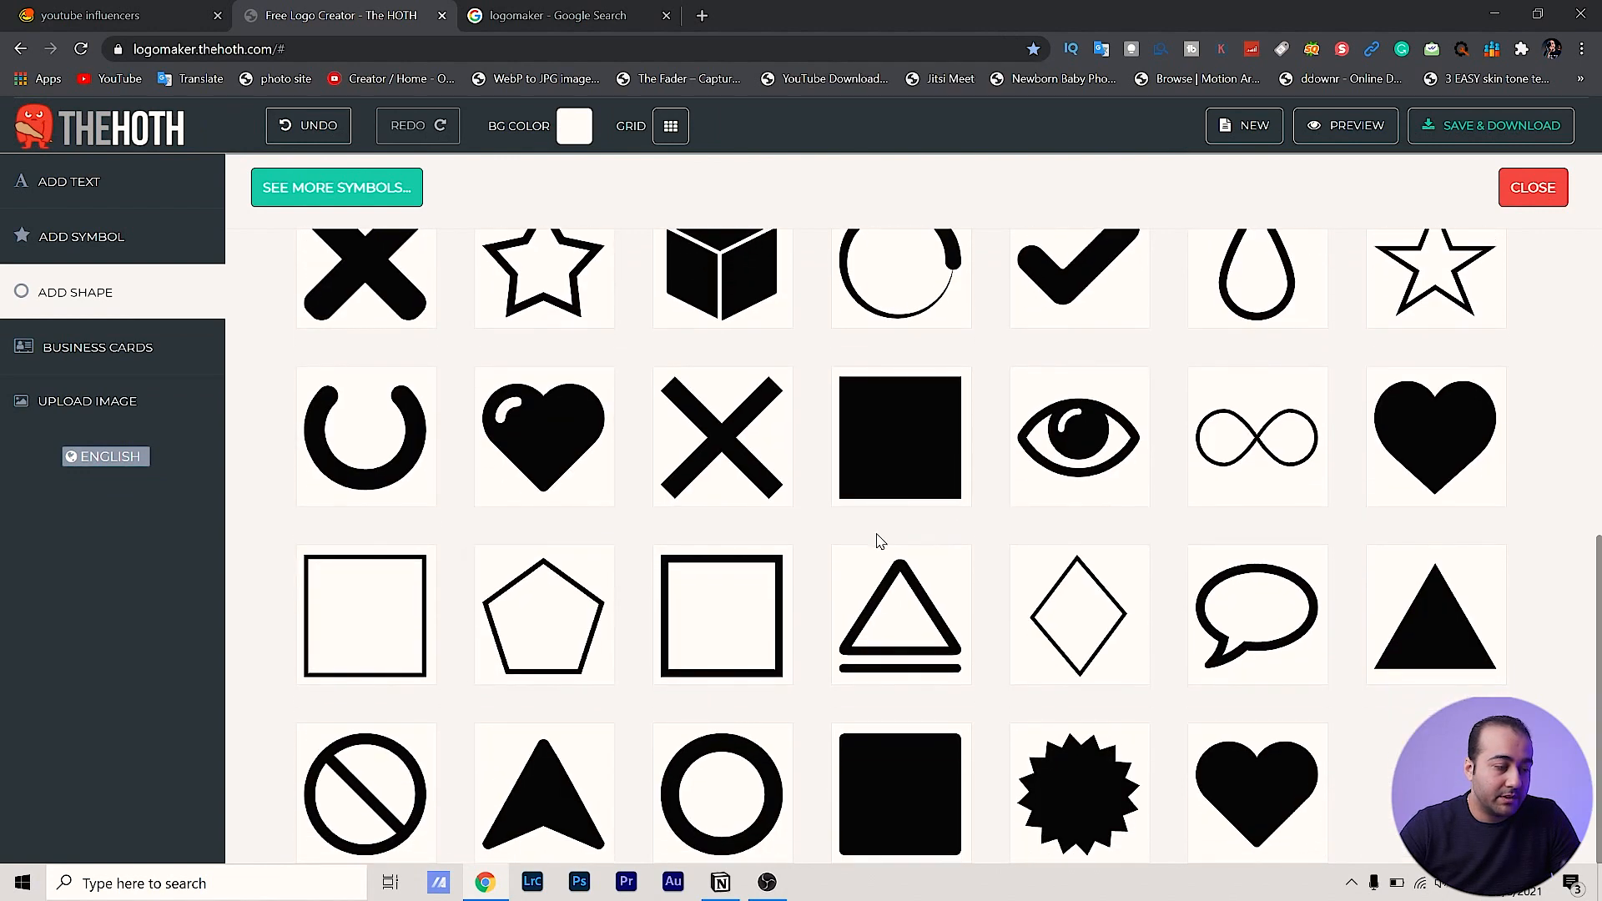
left_click(367, 575)
left_click_drag(1140, 542, 1393, 541)
left_click_drag(1042, 549, 764, 500)
left_click_drag(745, 494, 675, 496)
left_click_drag(899, 436, 903, 405)
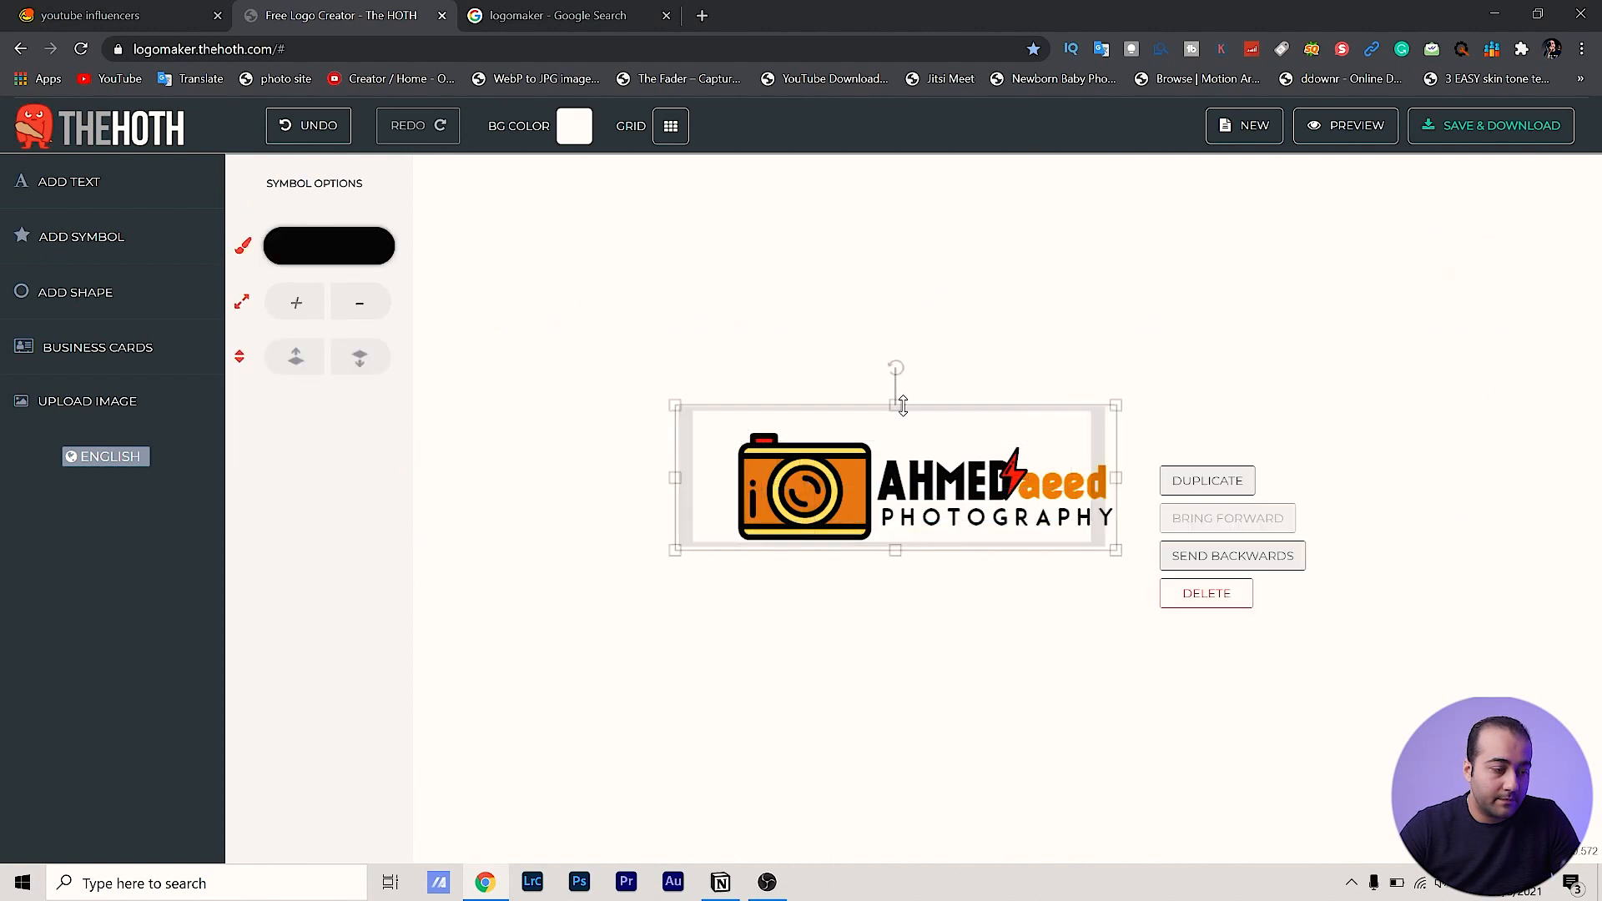
left_click(1087, 797)
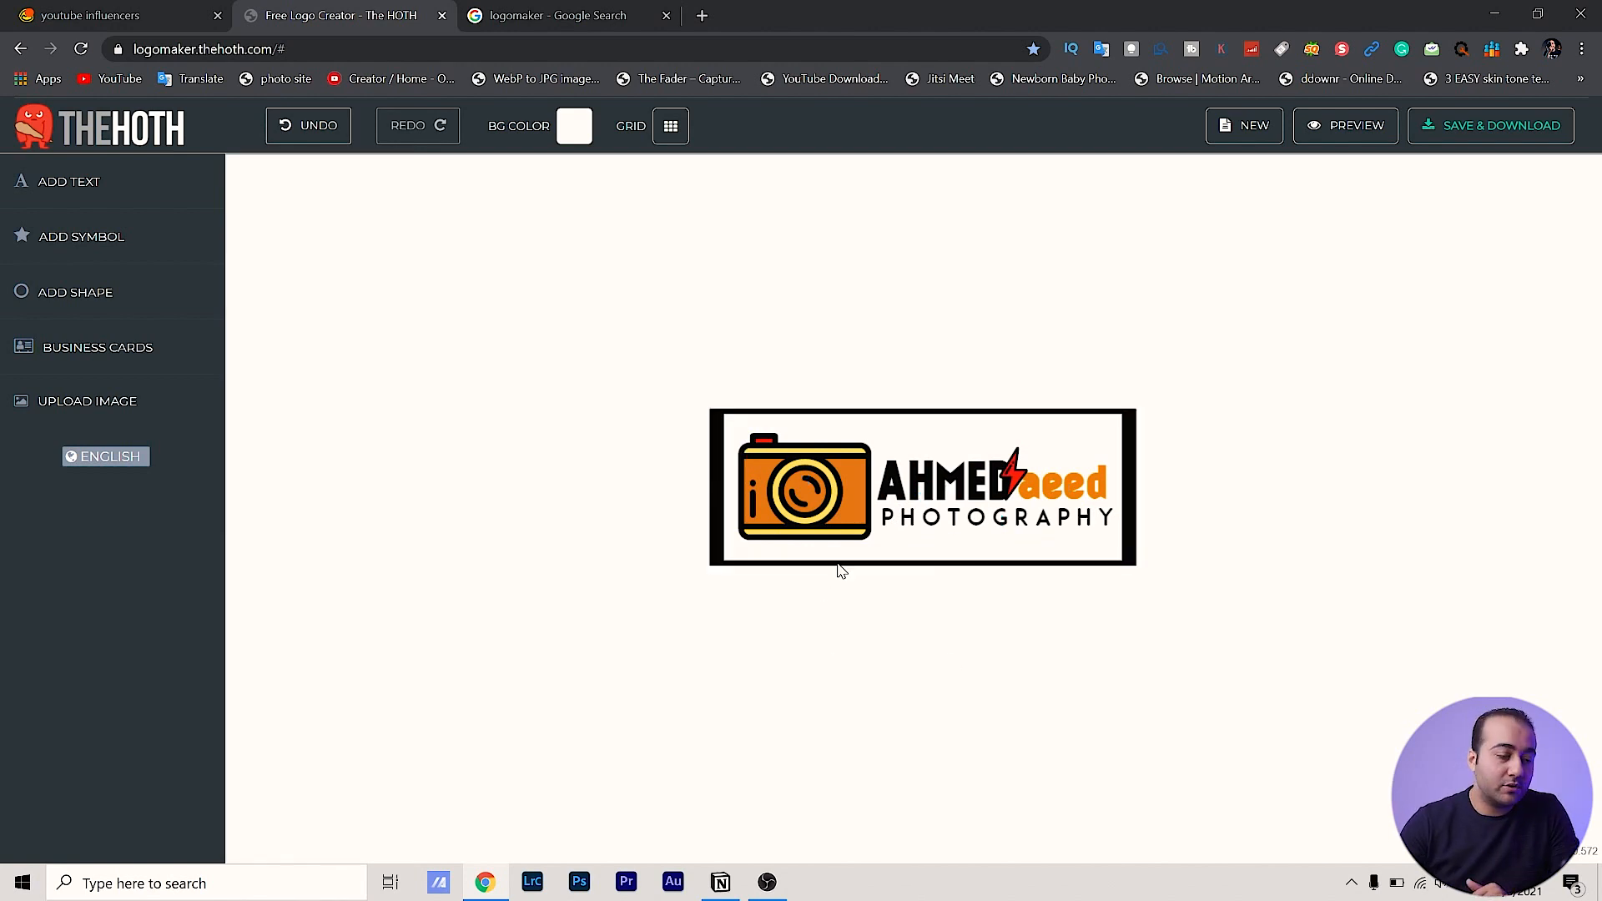
Delete the black frame and preview the logo on merchandise mockups
left_click(717, 451)
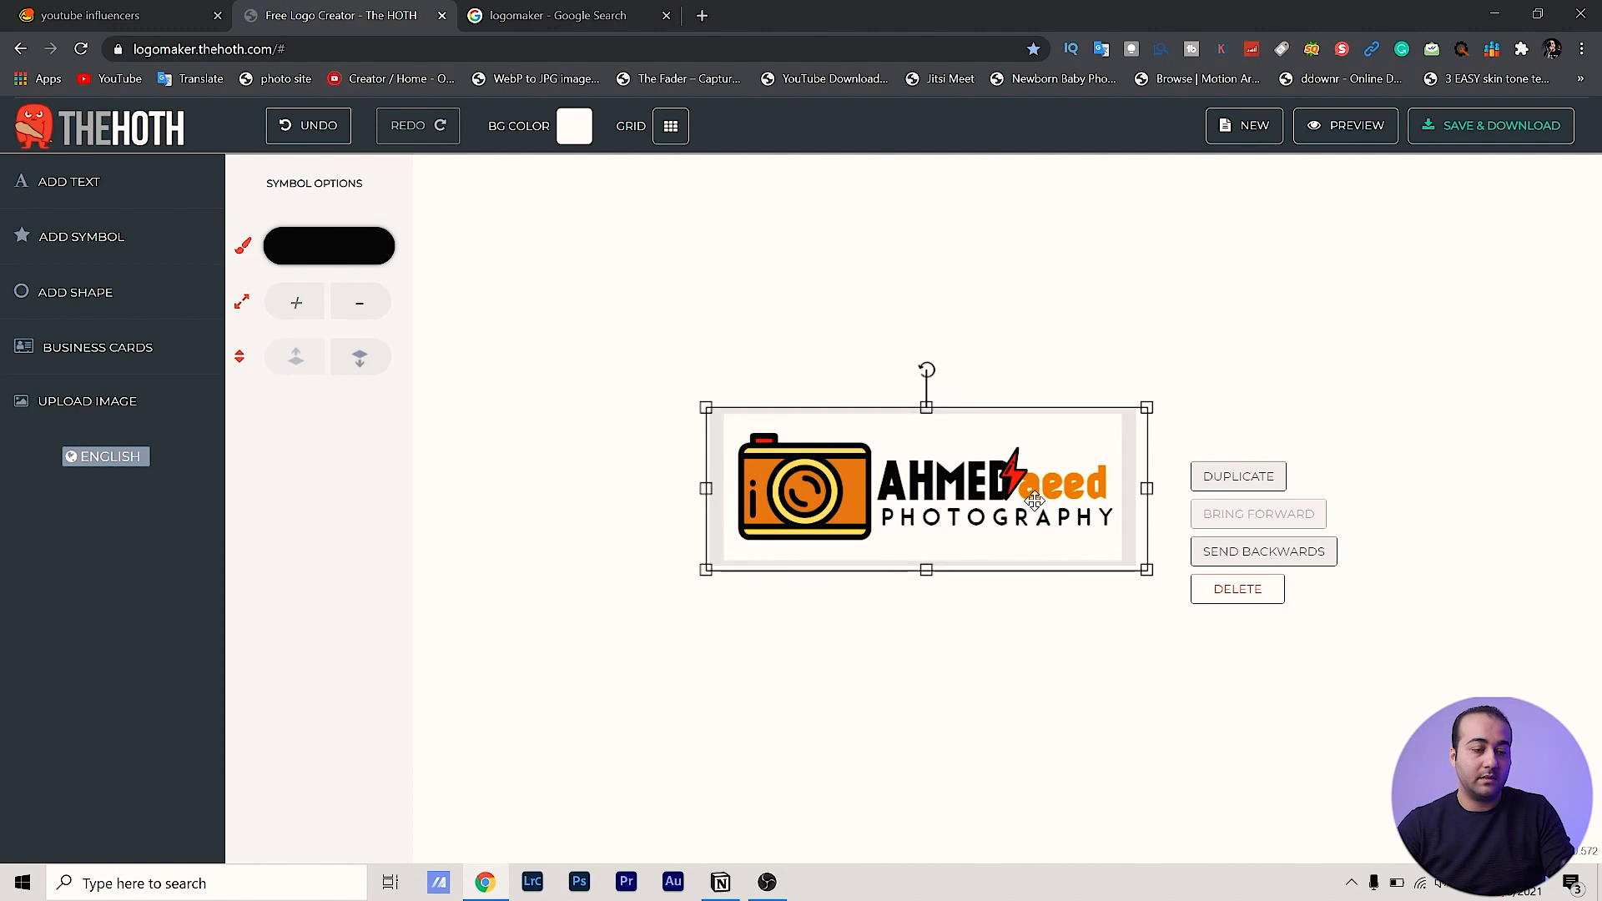
left_click(1228, 595)
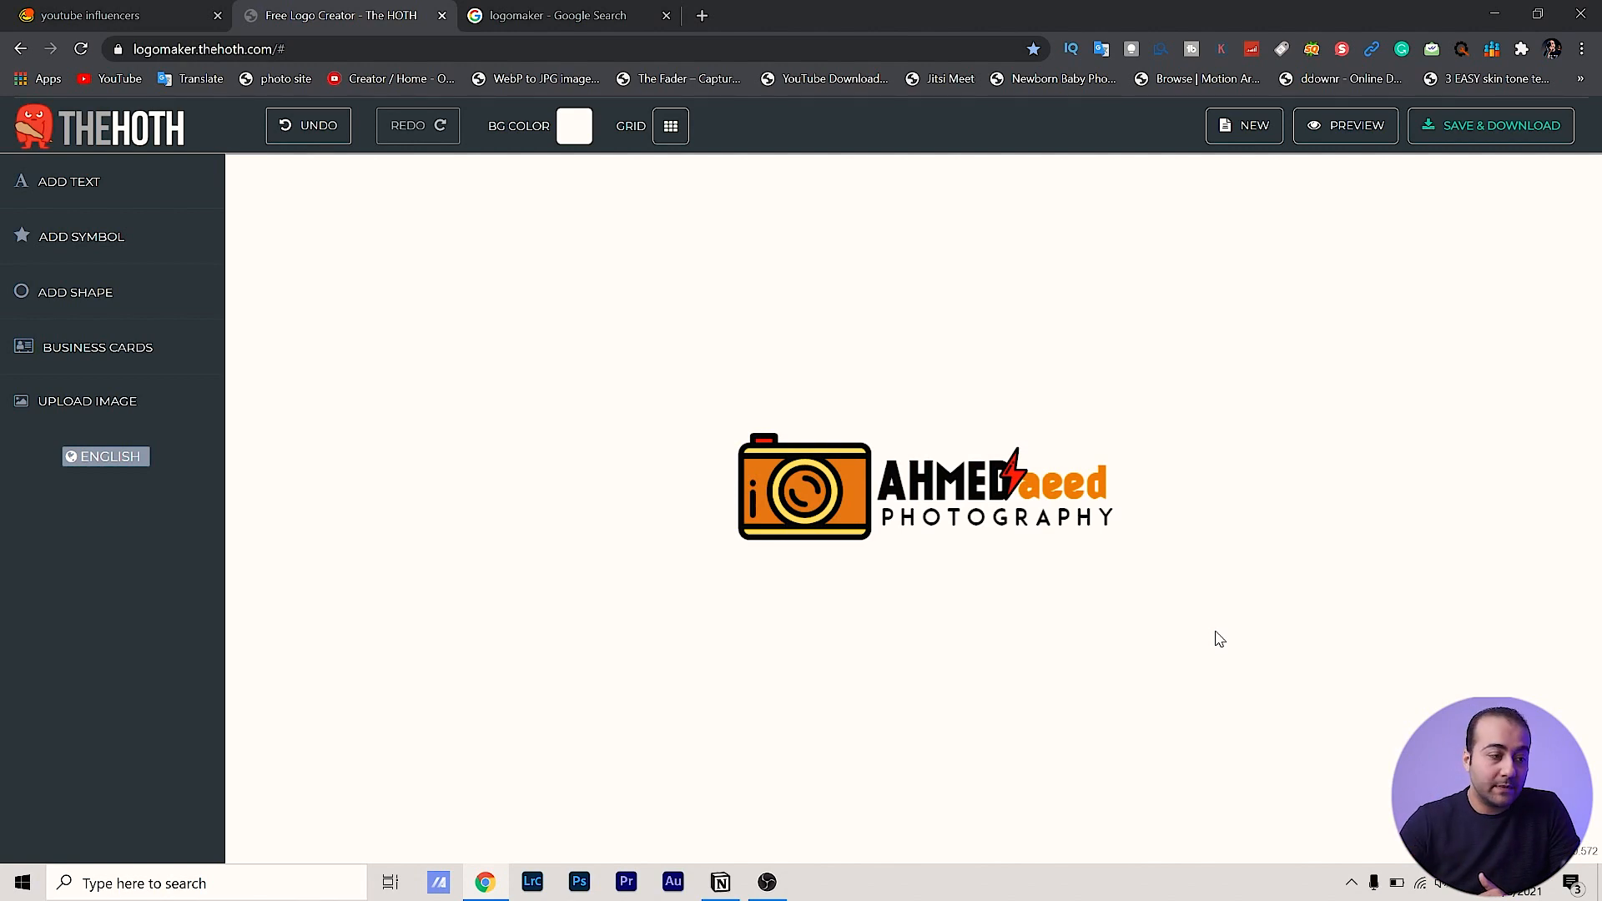
left_click(1330, 136)
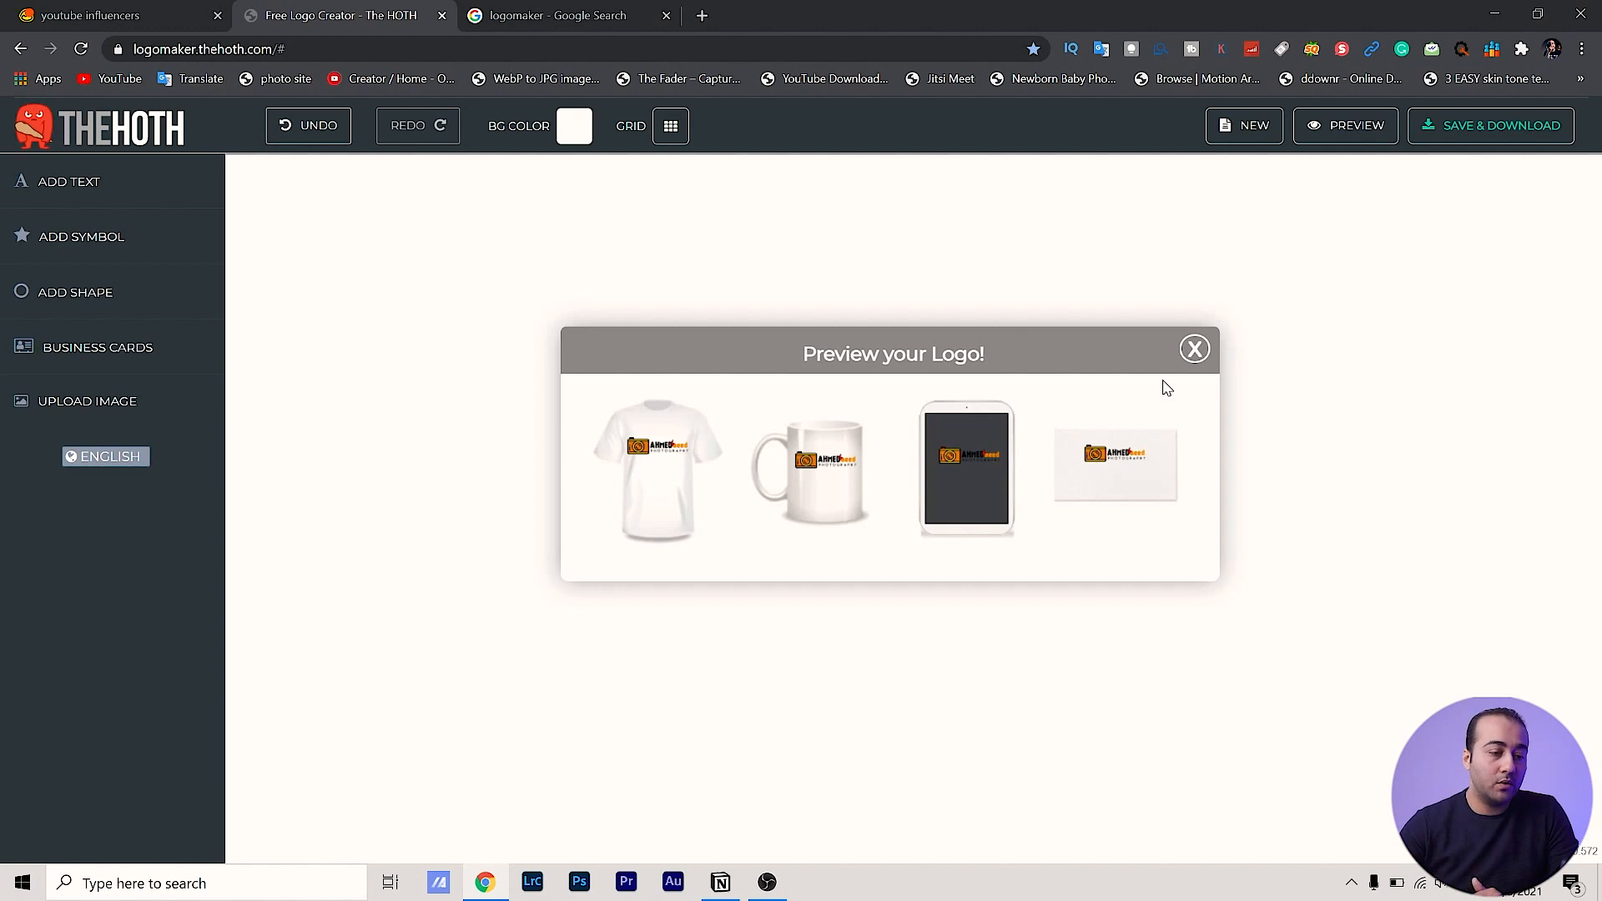
Close the merchandise preview and try other background colours, keeping the canvas white
left_click(654, 326)
left_click(574, 127)
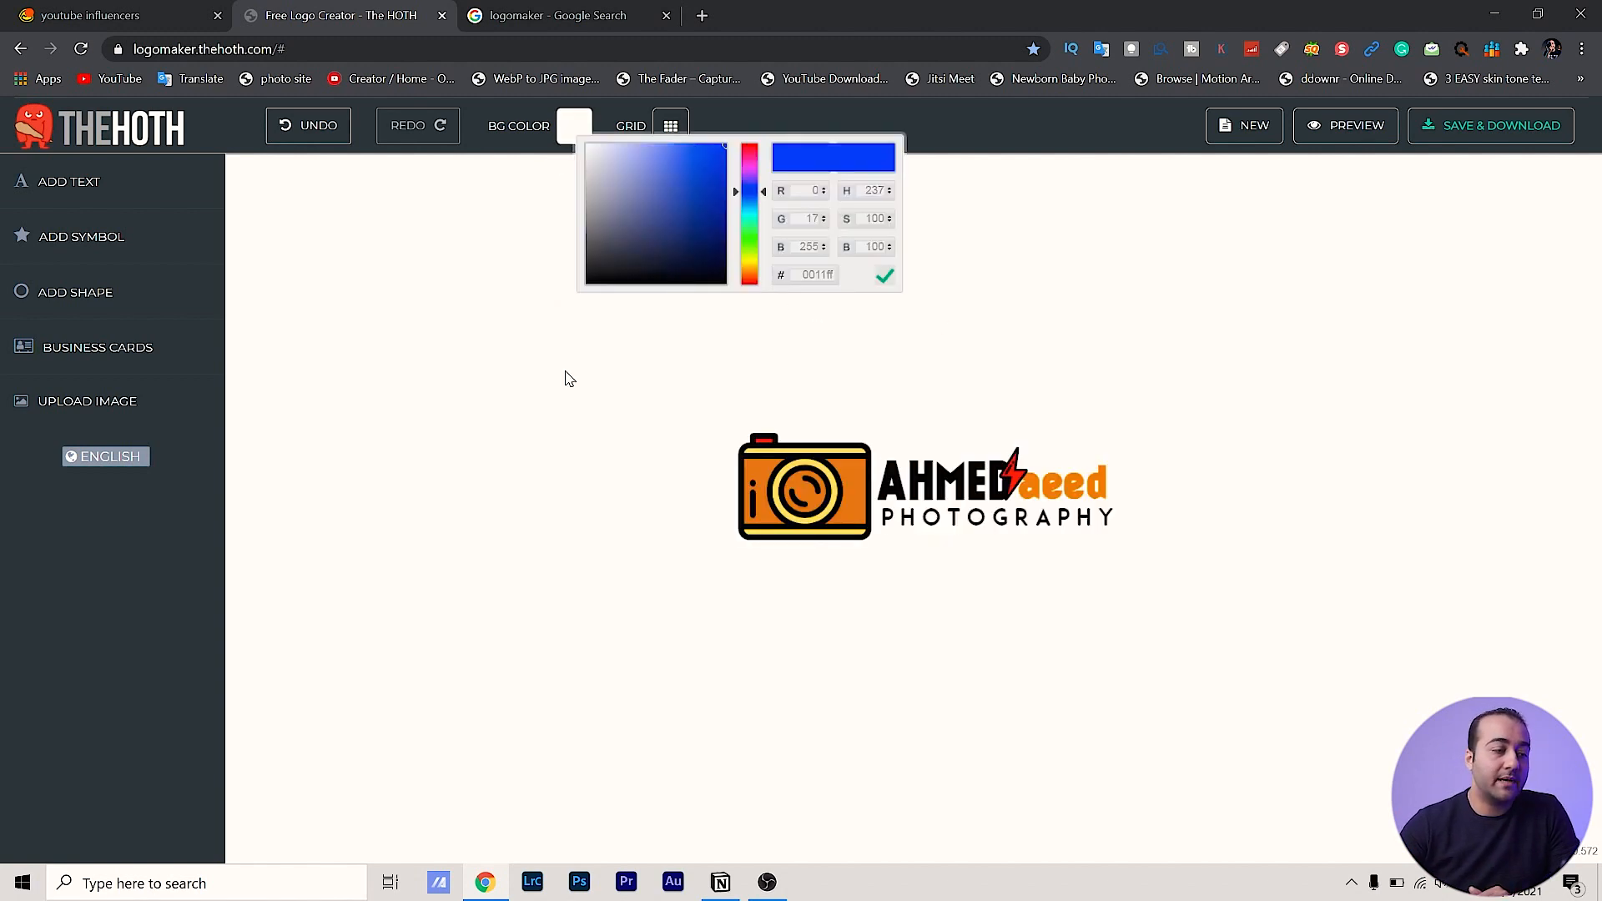
left_click_drag(681, 166, 544, 105)
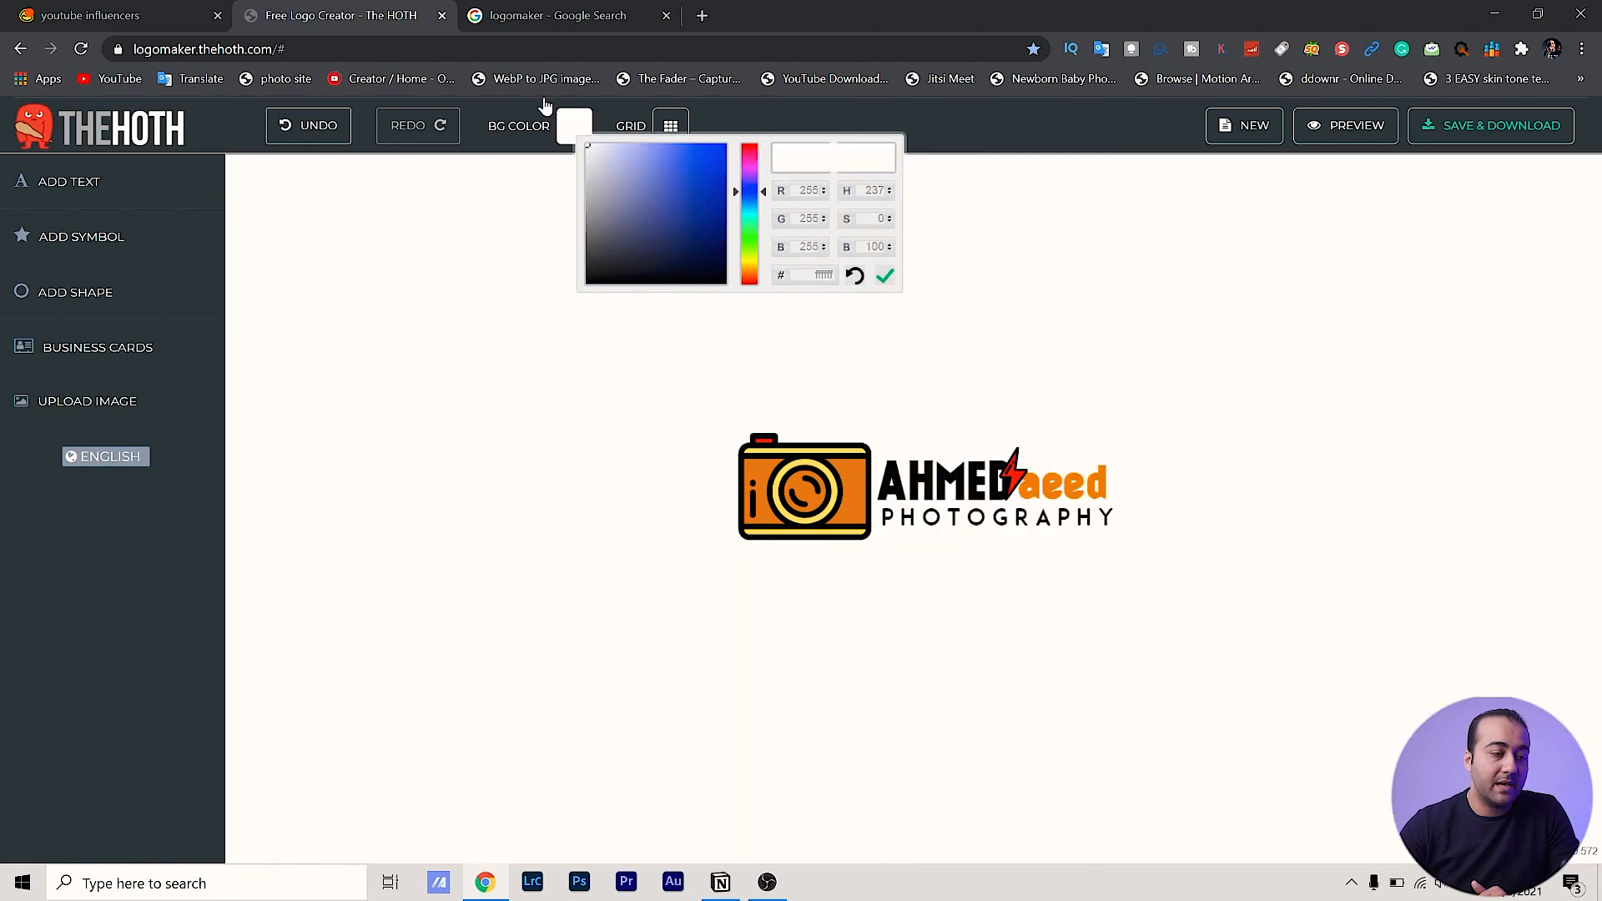
left_click(470, 436)
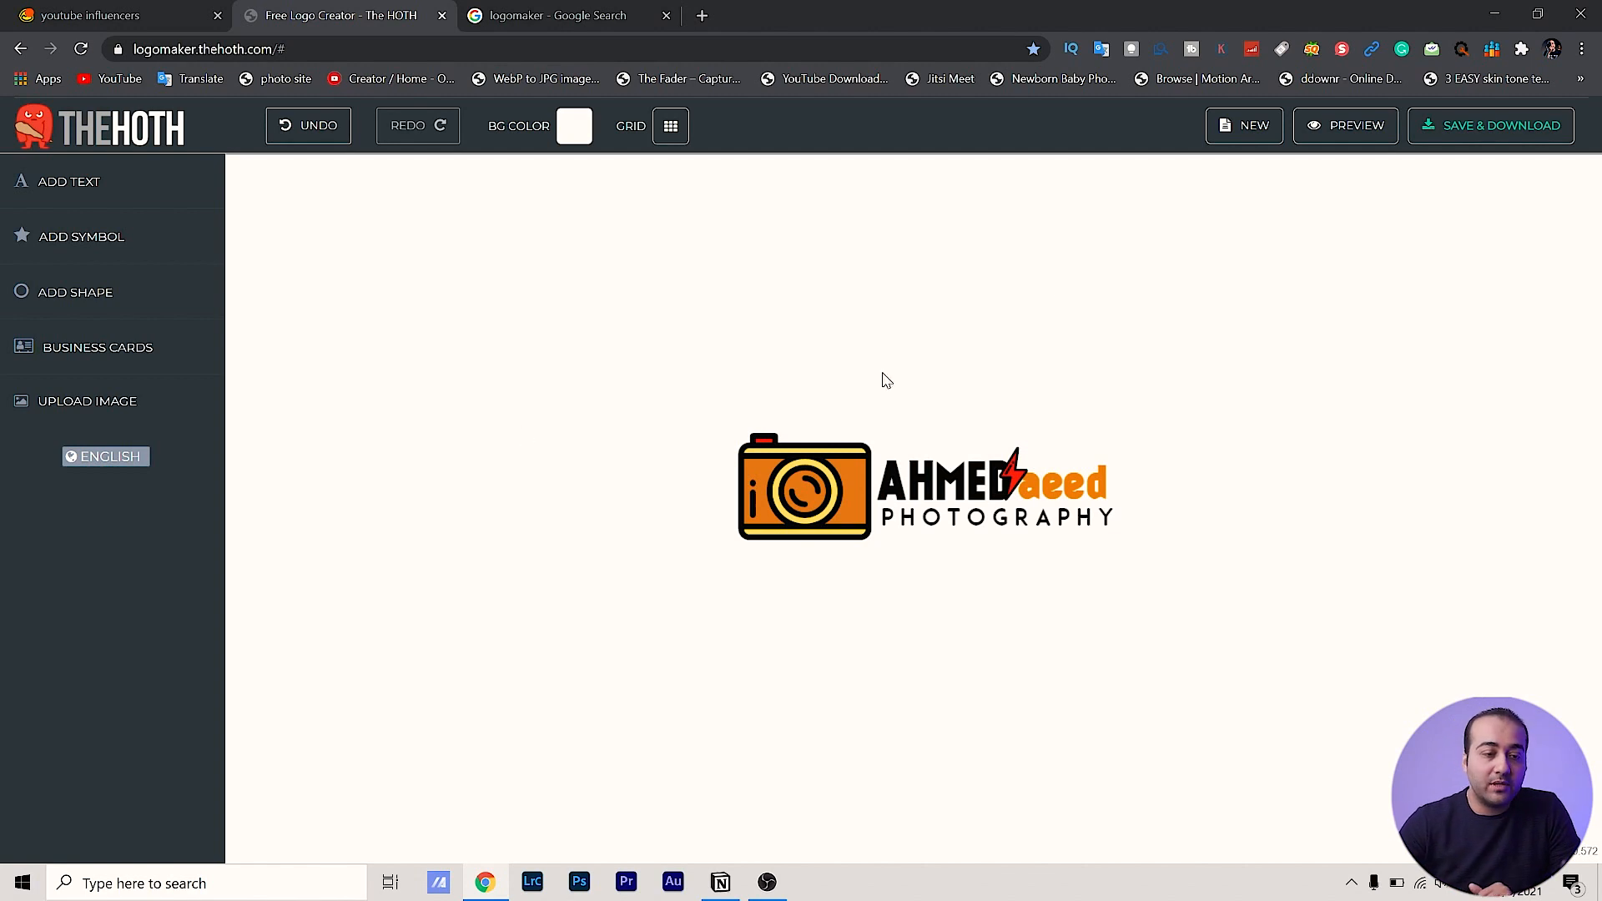
Save the logo project under the autofilled e-mail address and copy its edit link
left_click(1488, 133)
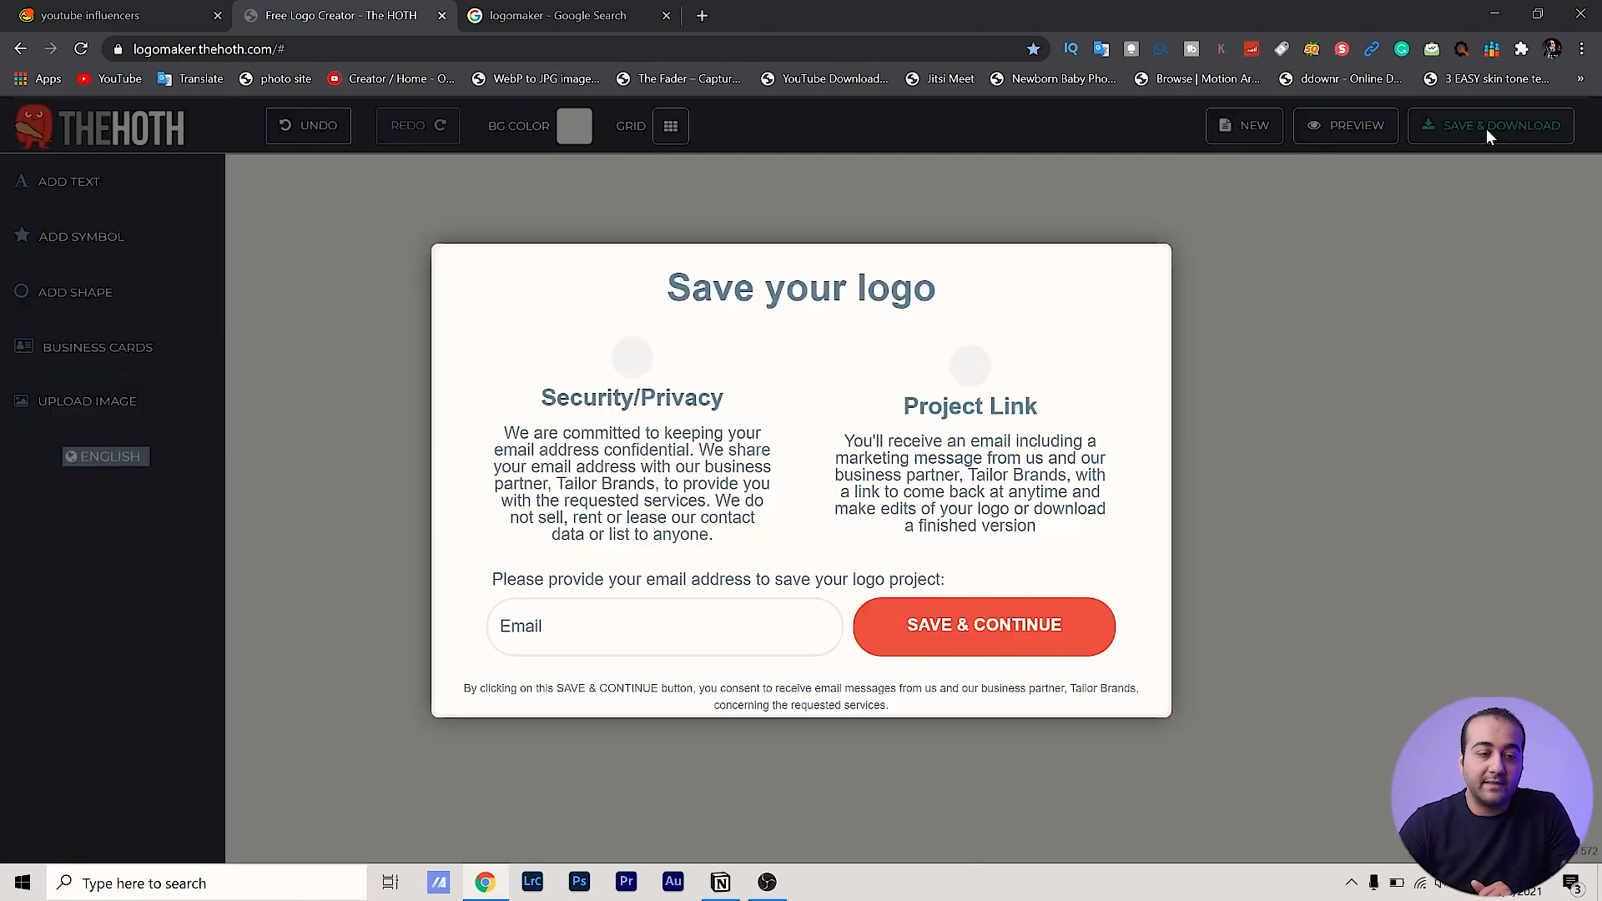
left_click(599, 631)
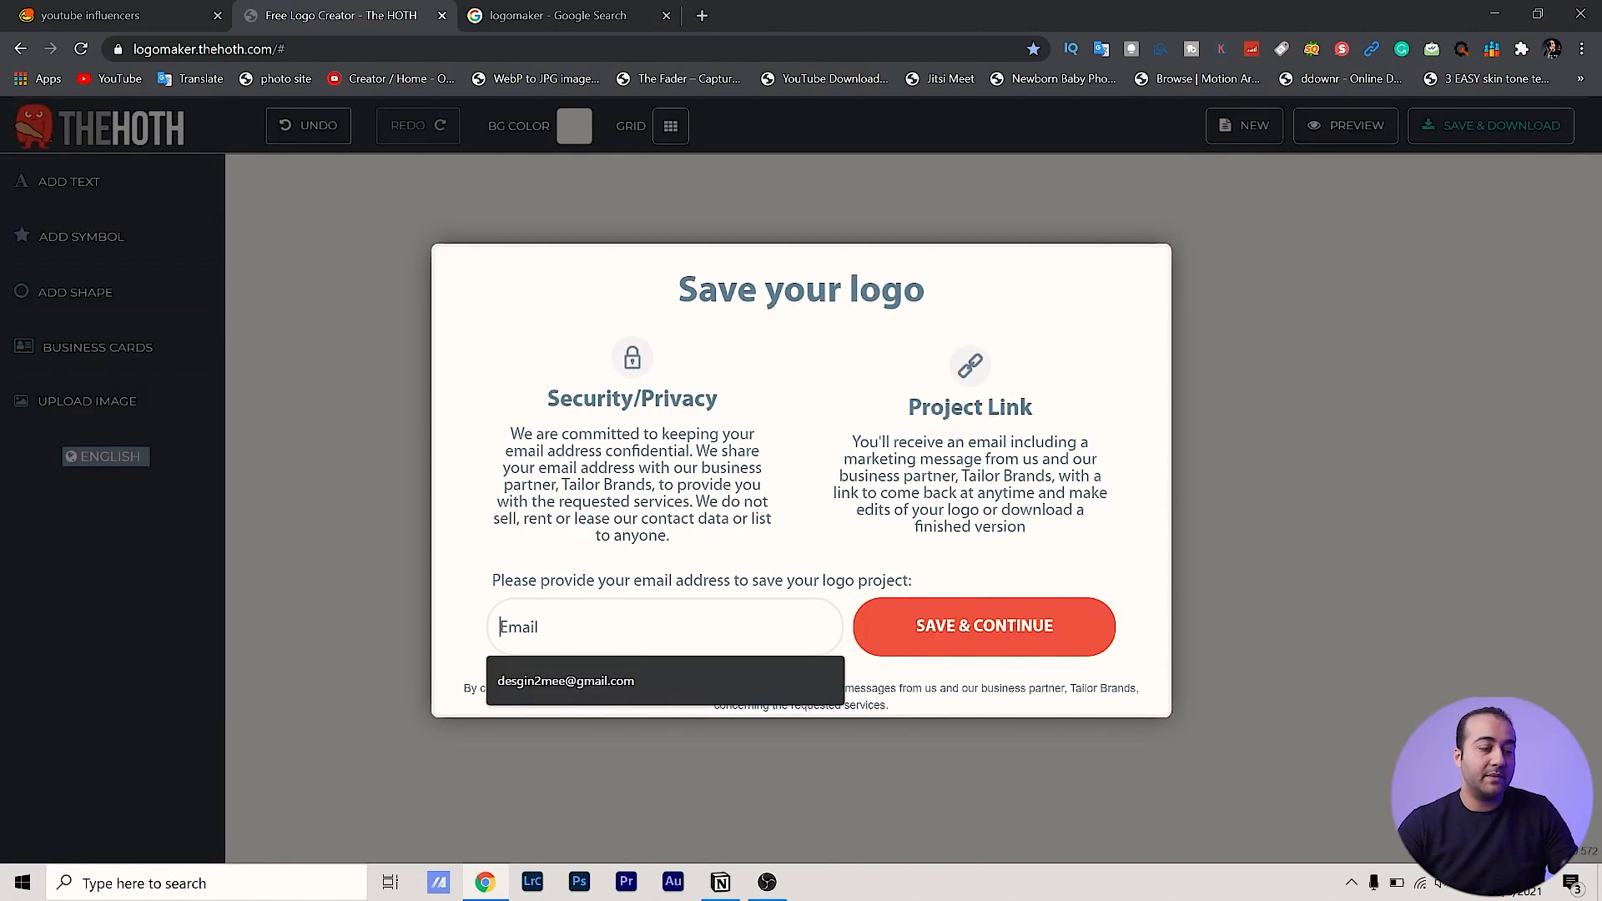
left_click(584, 682)
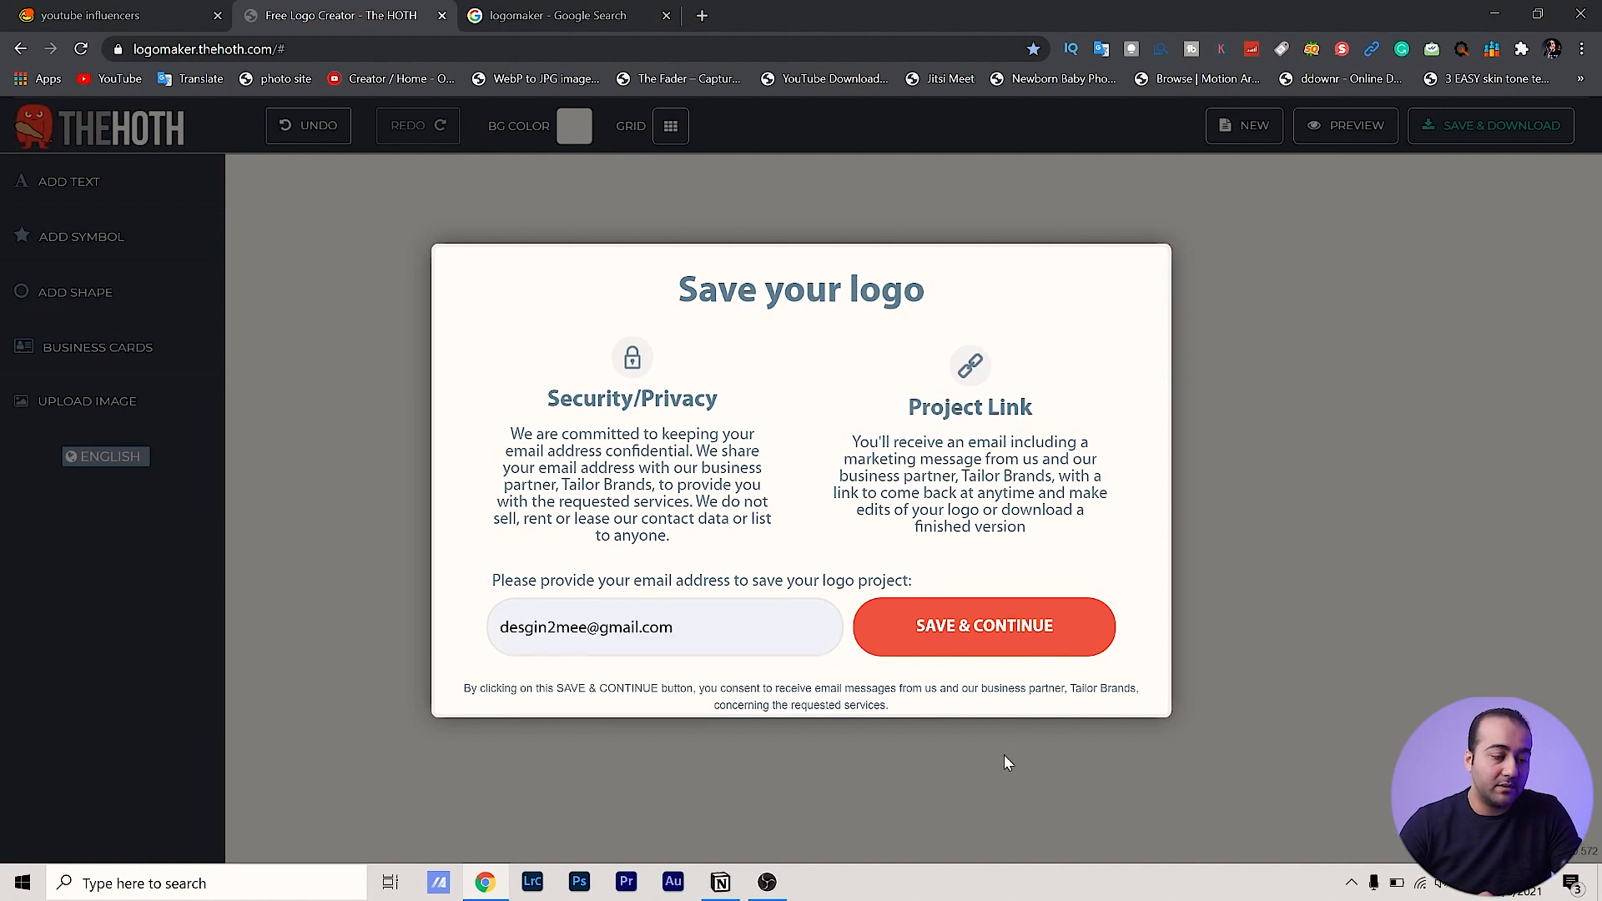
left_click(971, 630)
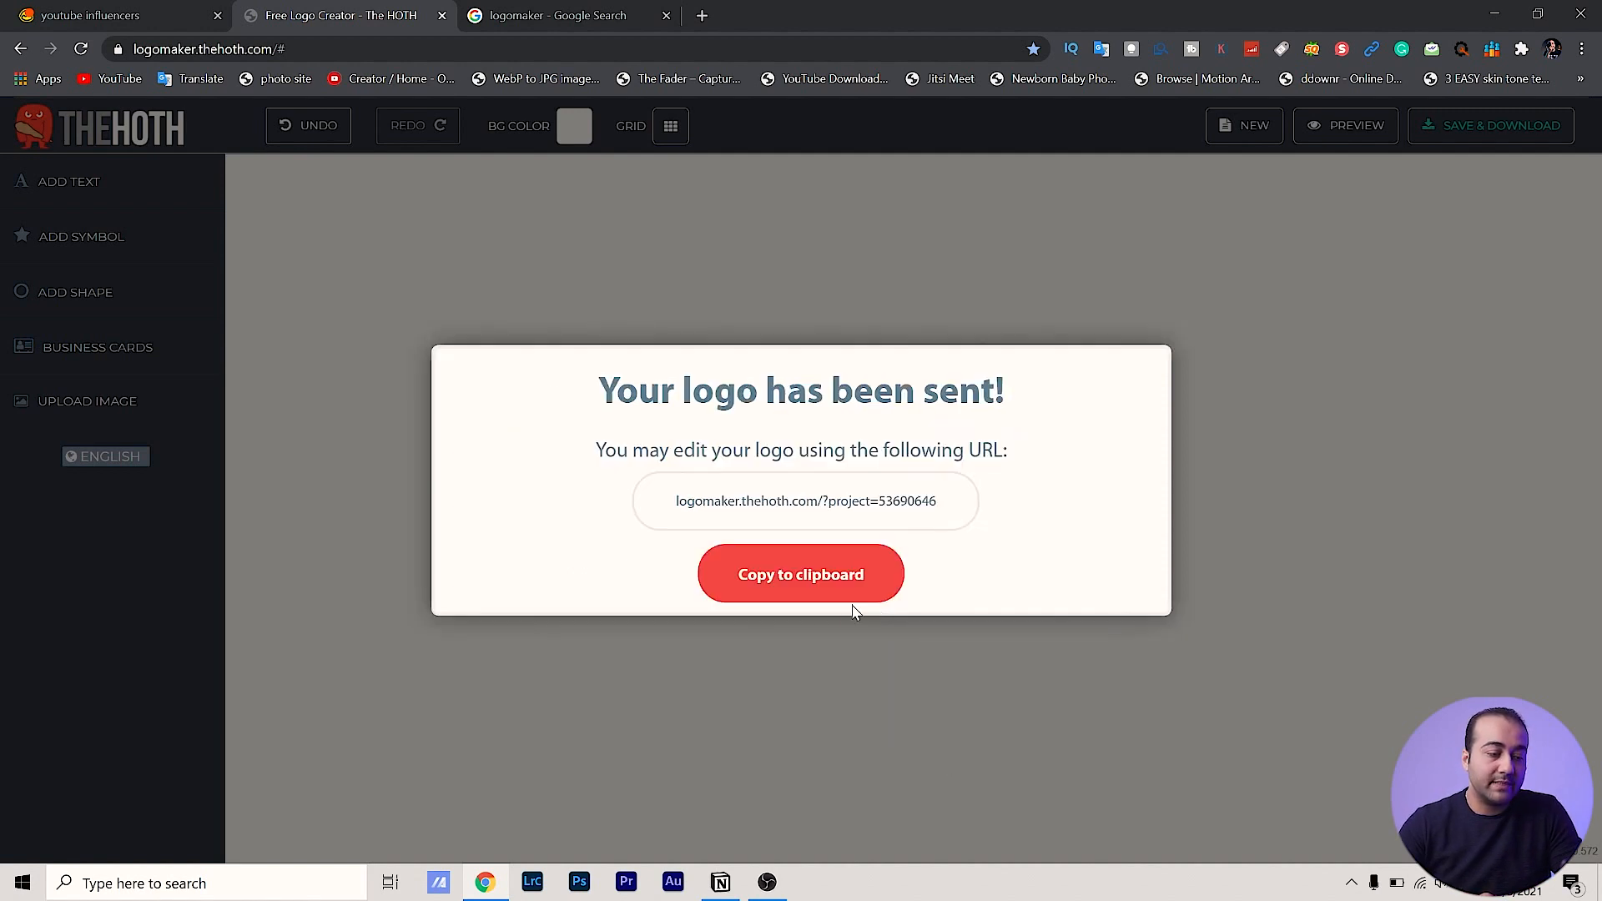
left_click(785, 560)
key("ctrl+c")
Reopen the saved logo project by pasting its edit link into a new tab
left_click(701, 17)
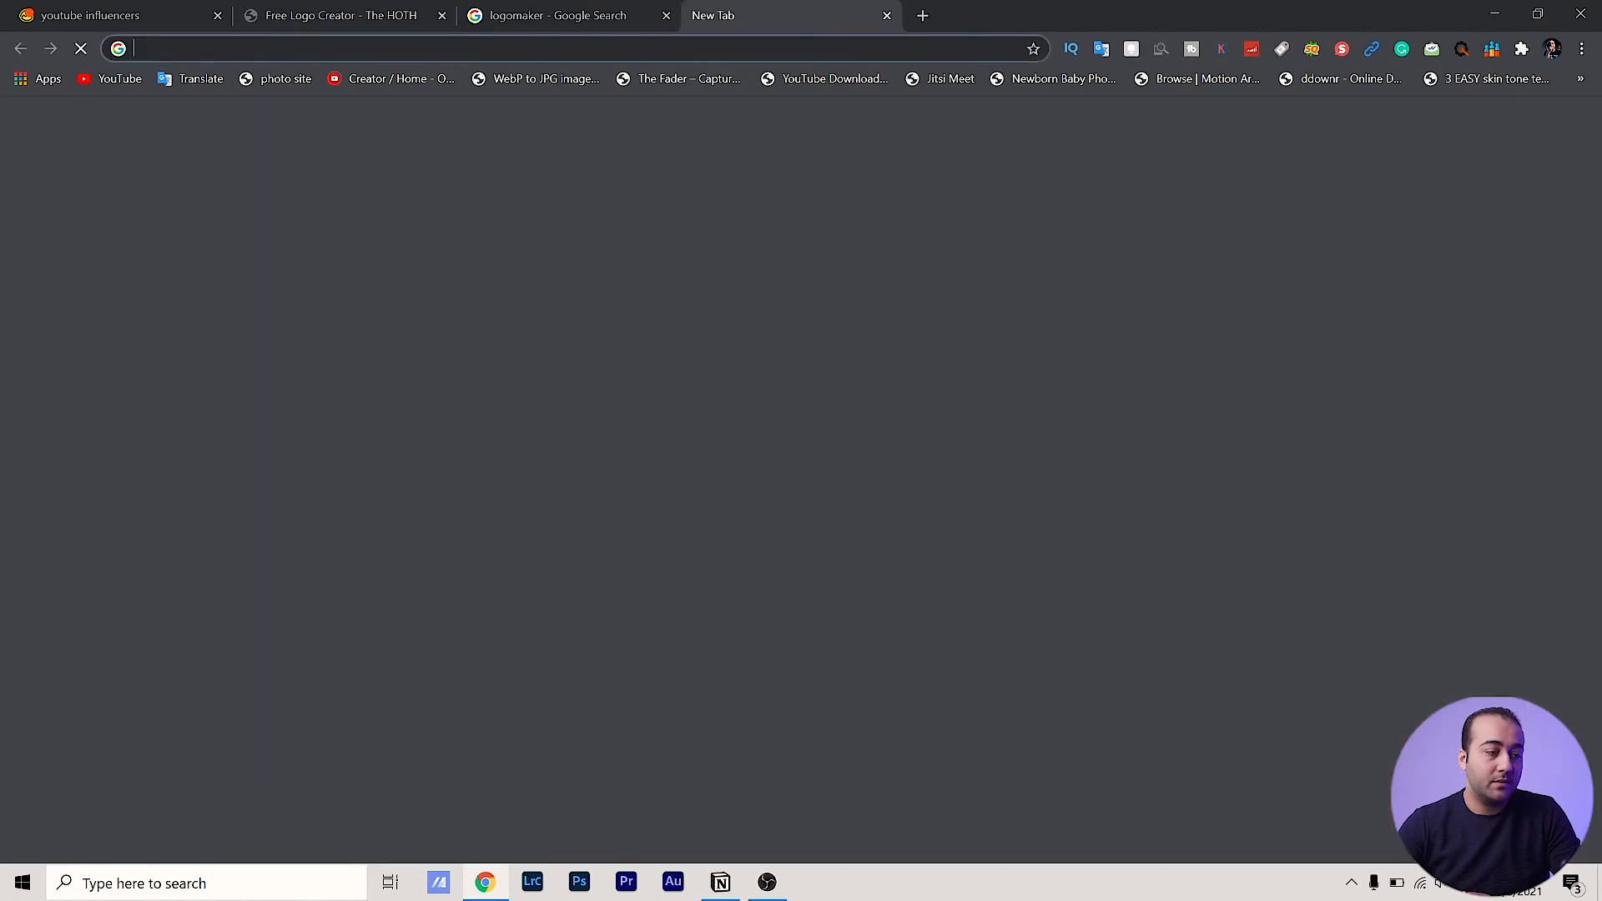
right_click(734, 48)
left_click(827, 189)
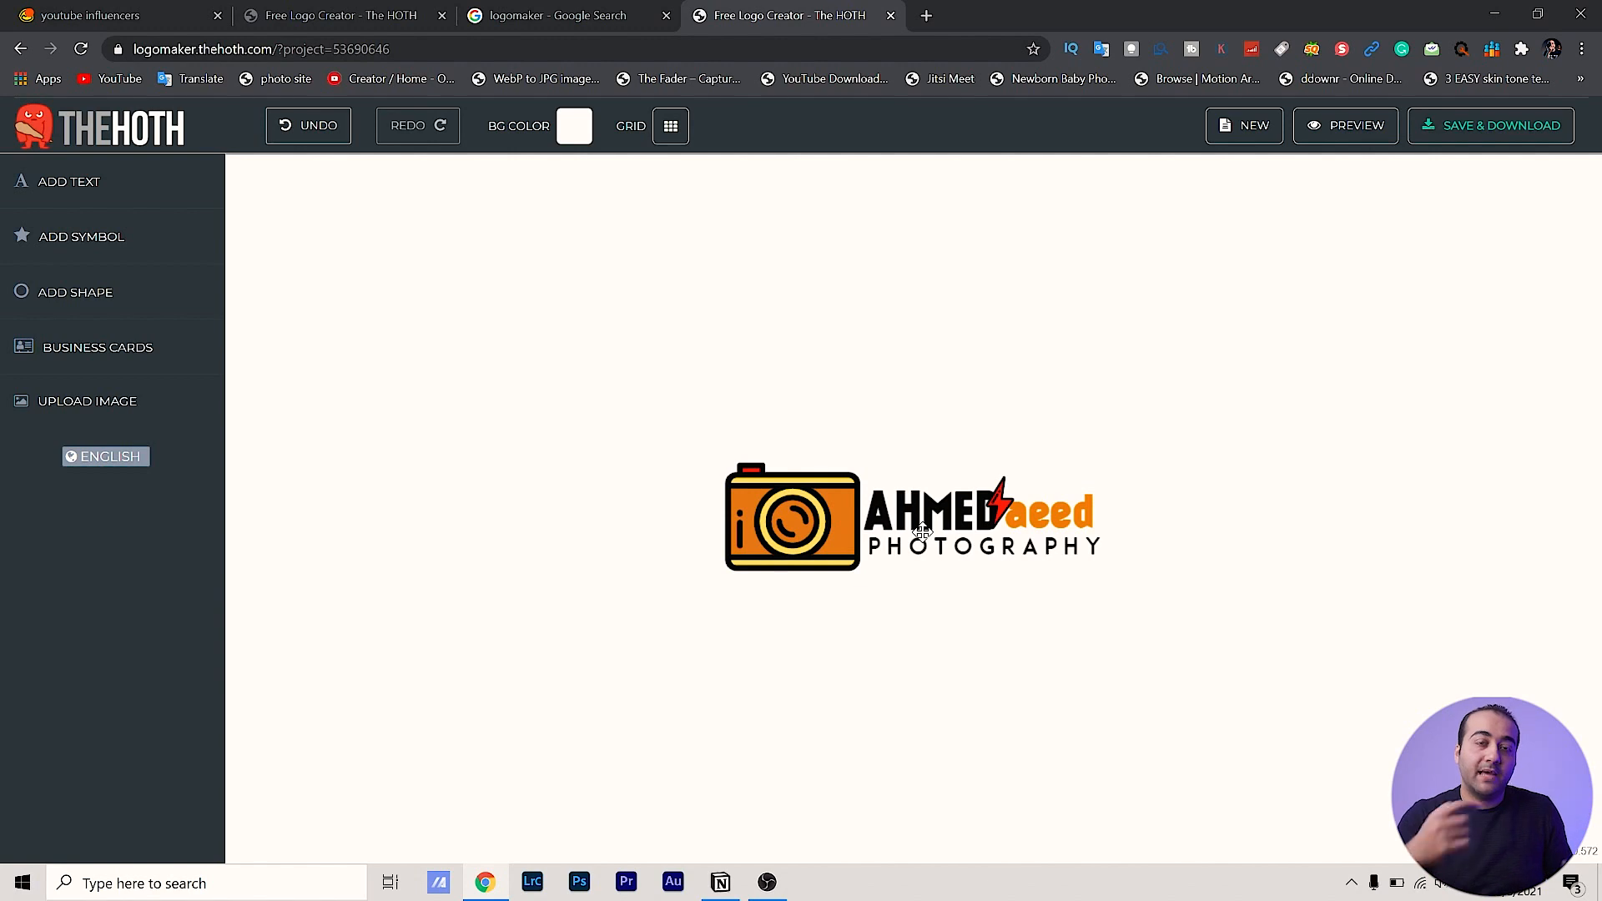
Download the premiumlogo.zip attachment from The HOTH's logo e-mail in Gmail
left_click(927, 16)
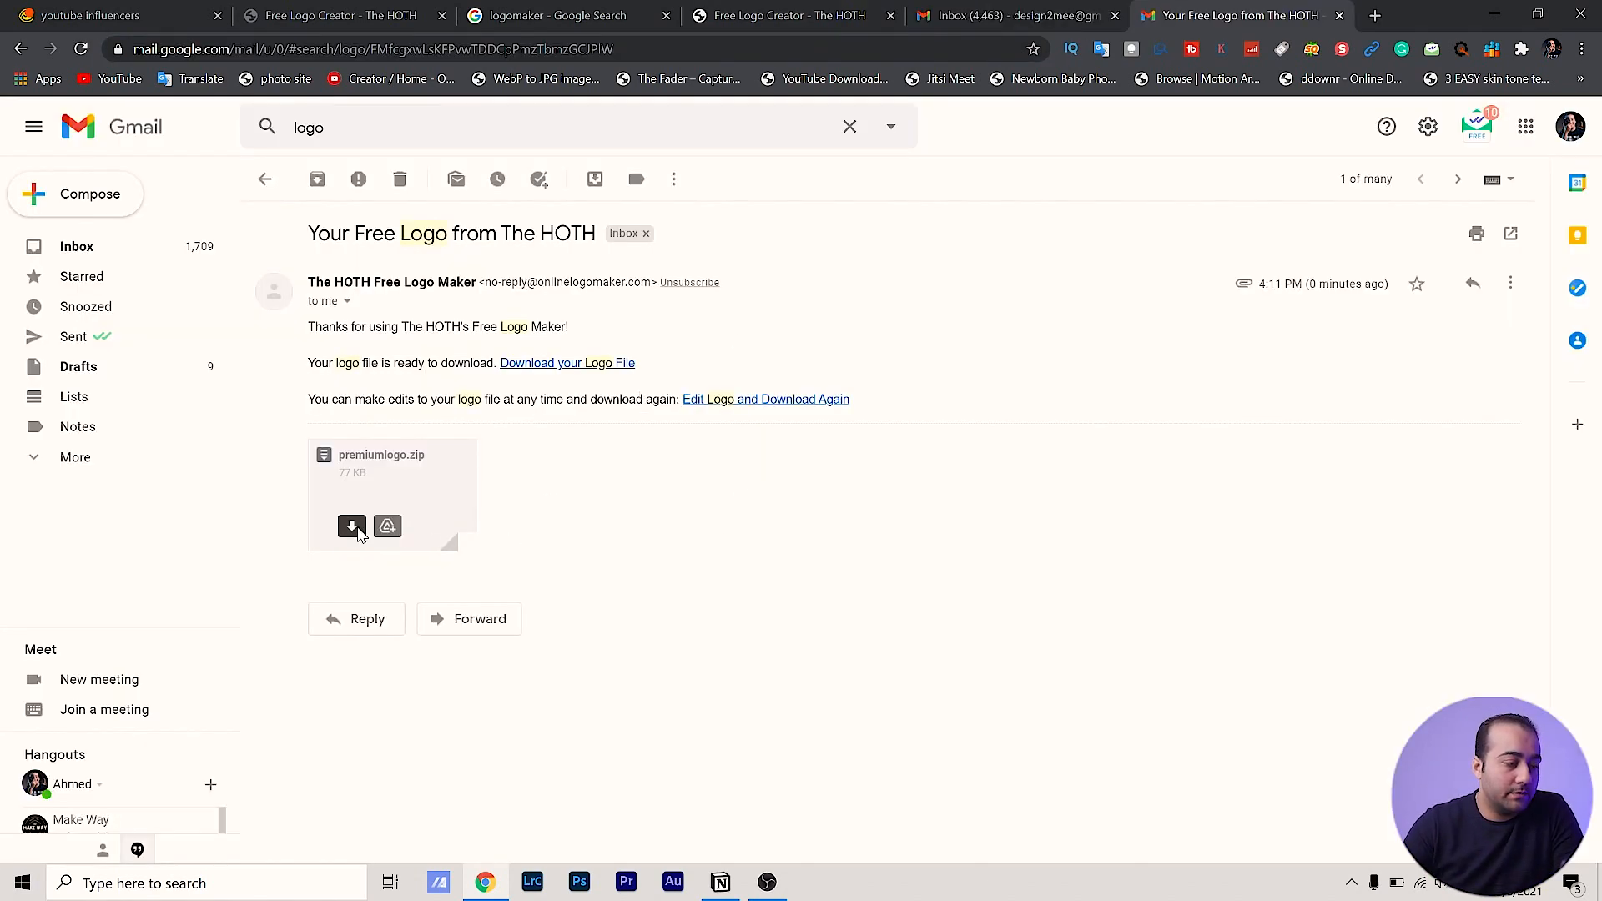
left_click(353, 527)
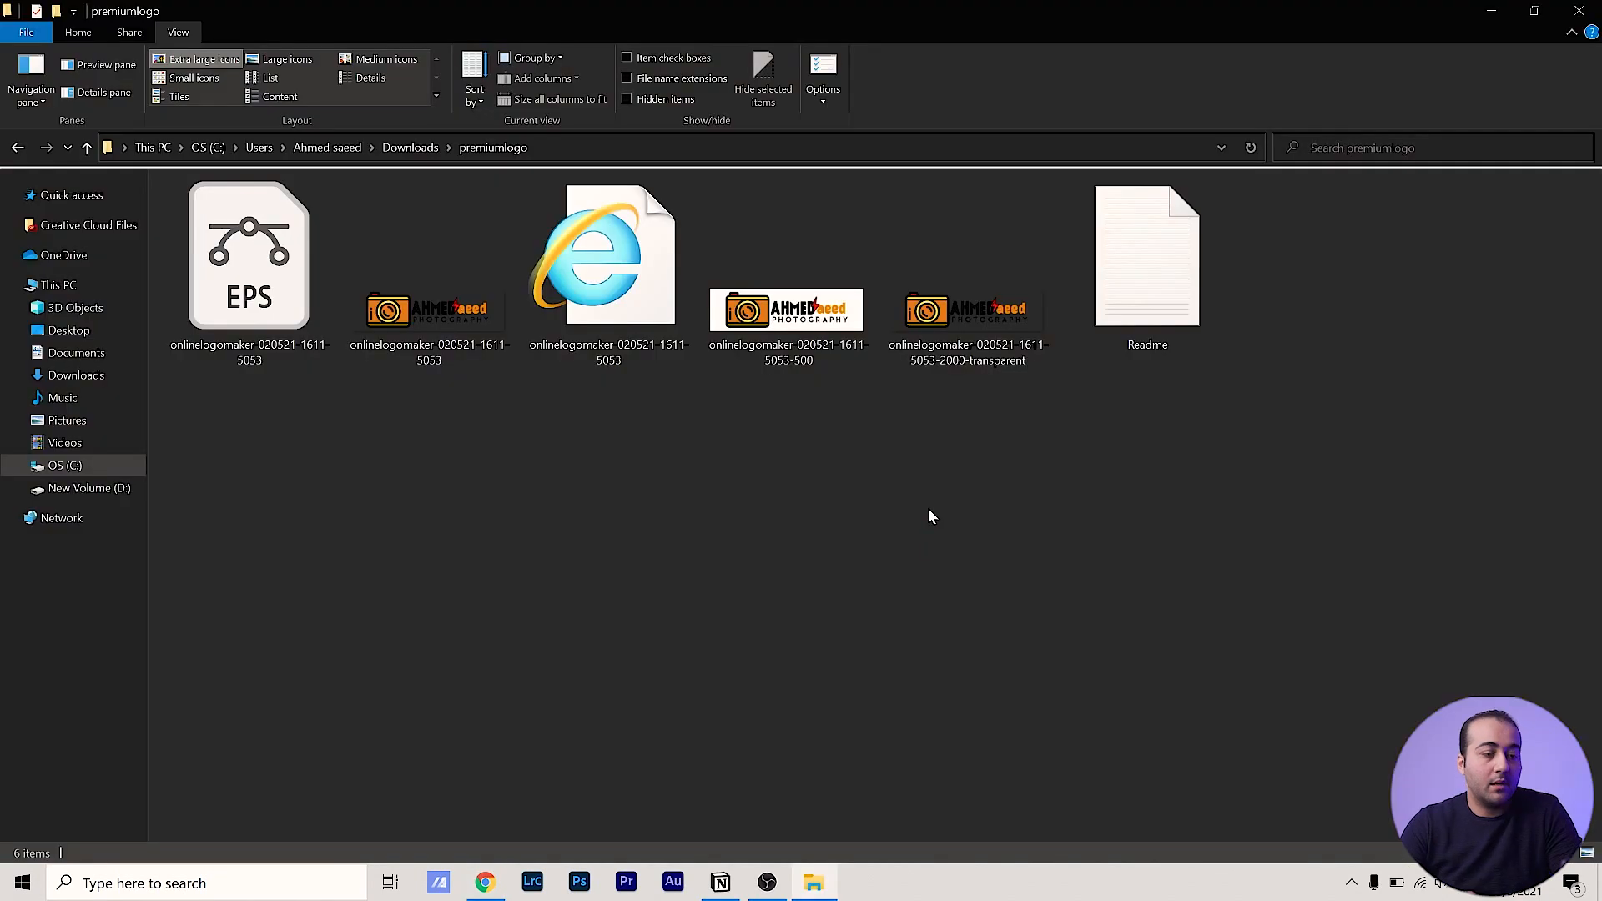
left_click(974, 347)
Preview the transparent logo image and step back through the other logo images
double_click(974, 347)
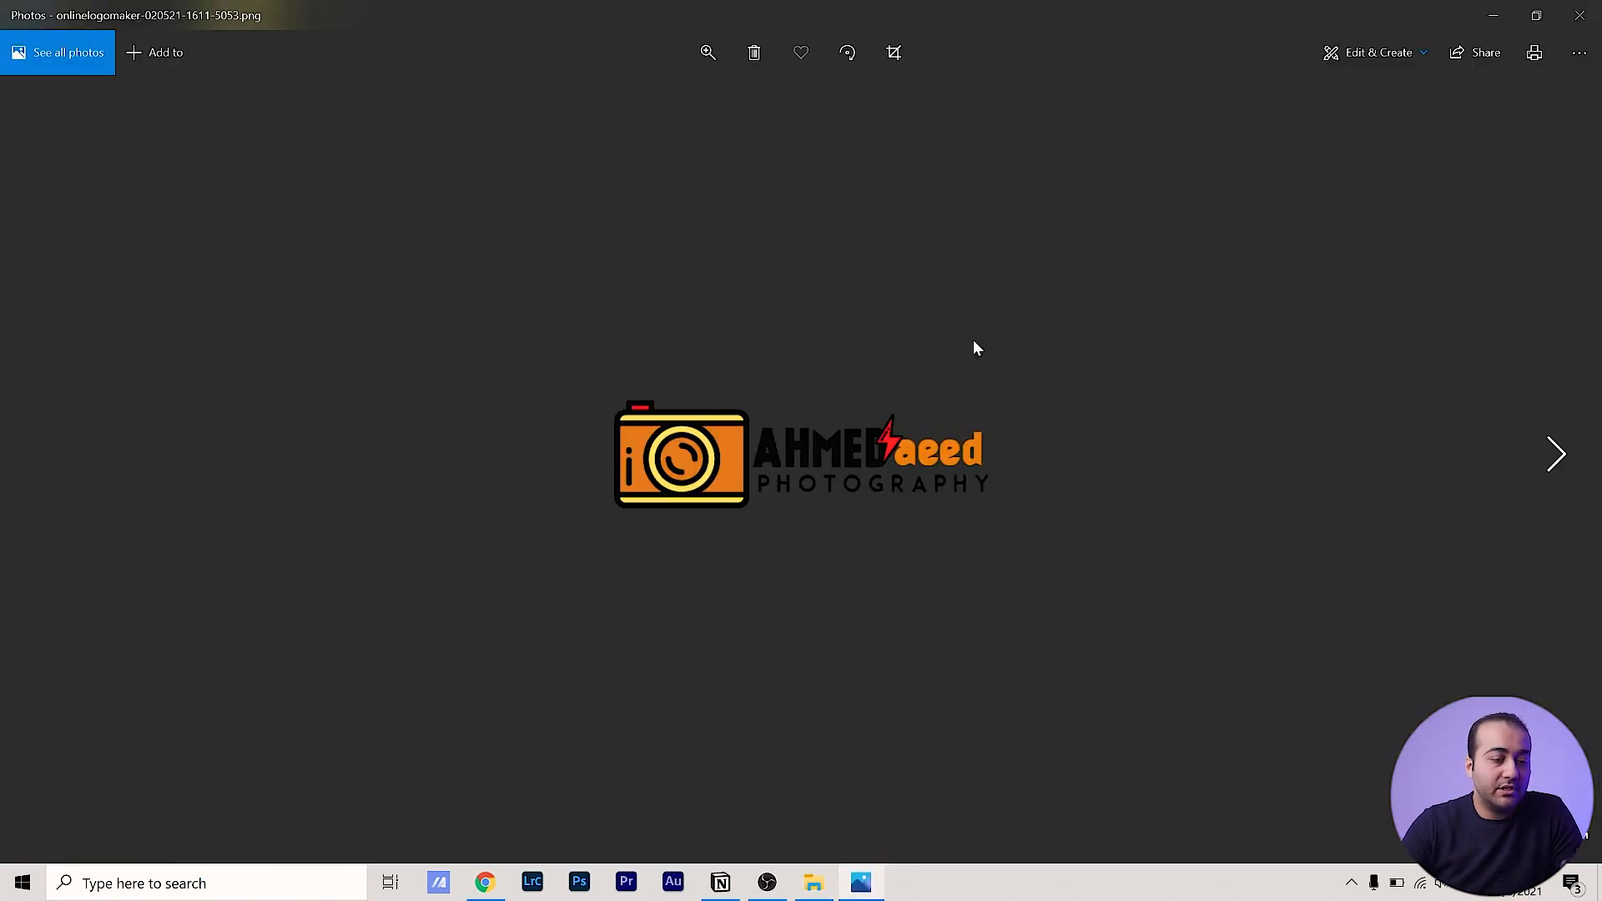
left_click(1580, 15)
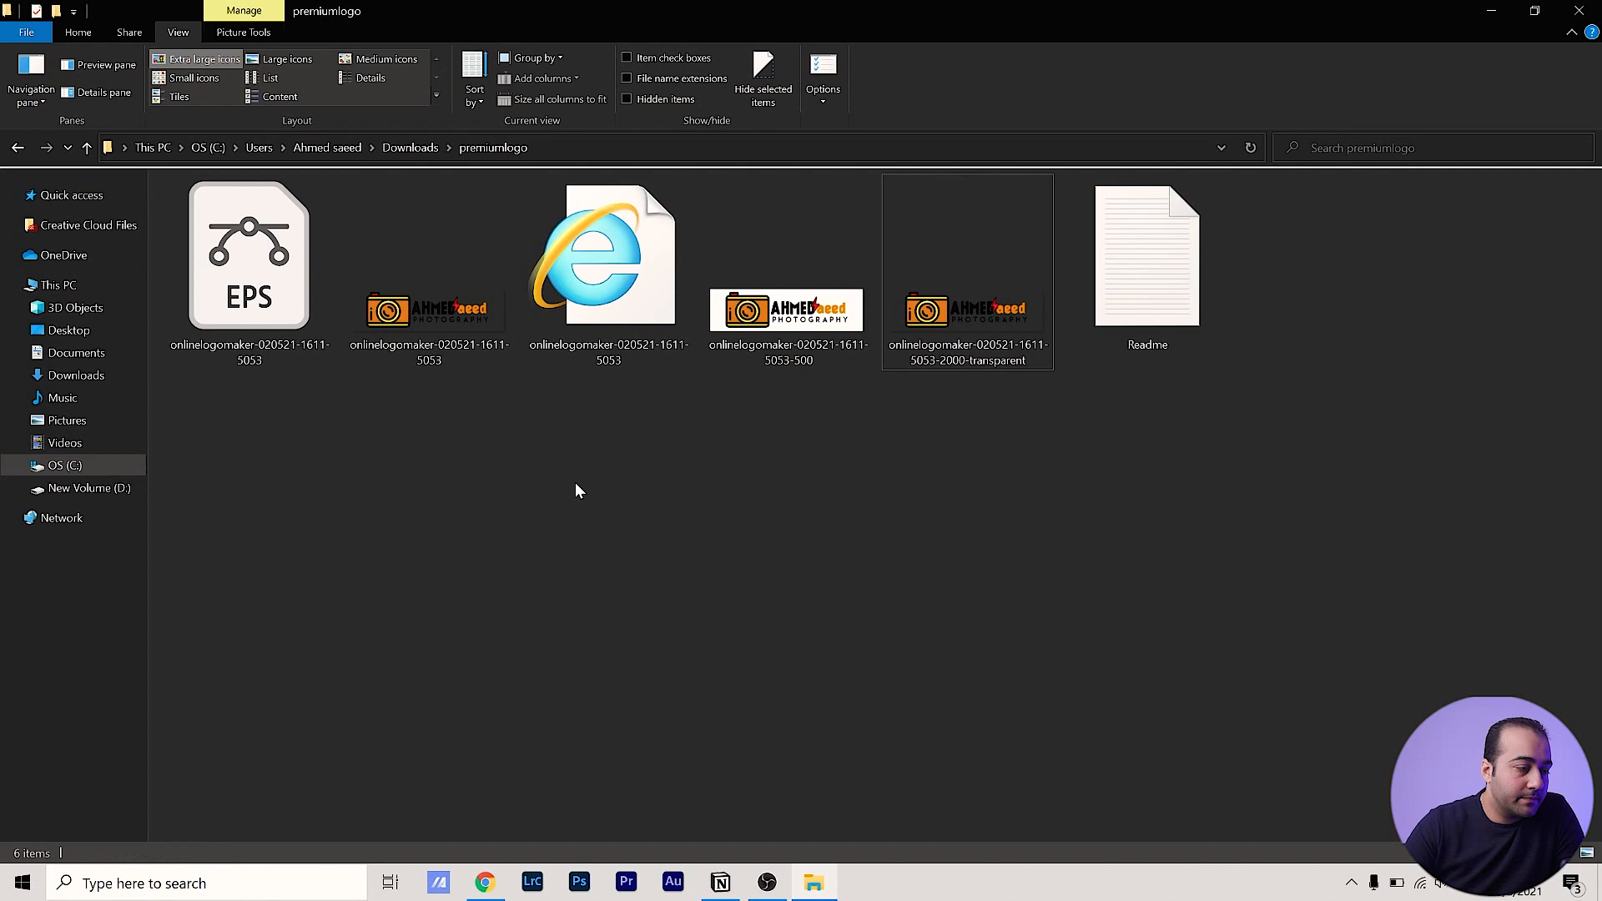
key("Return")
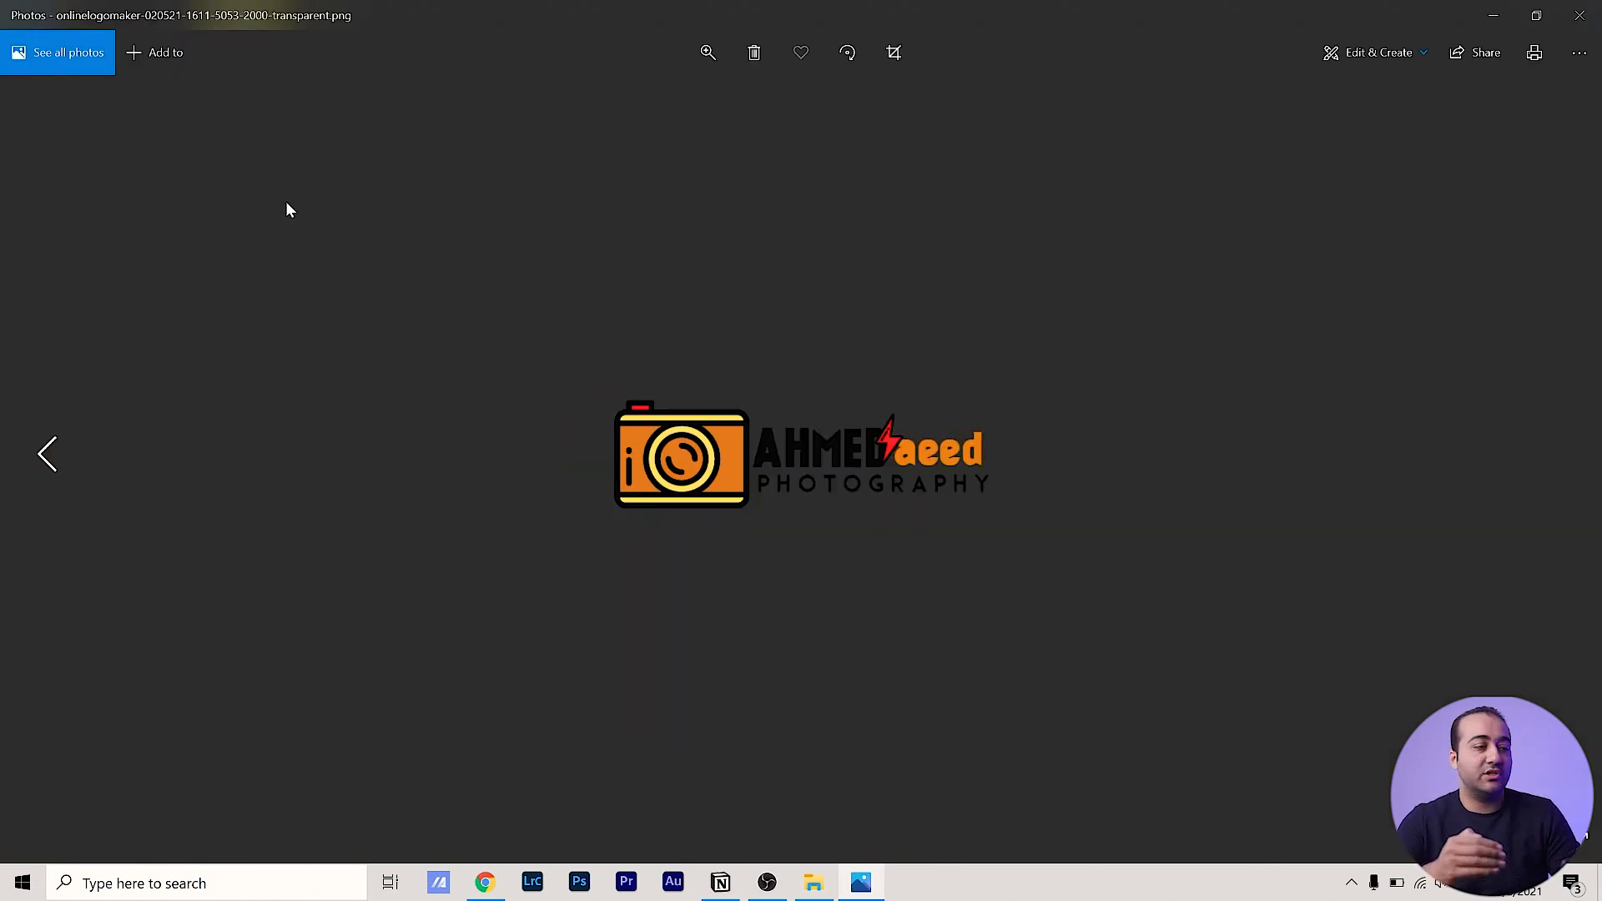
key("Left")
key("Left")
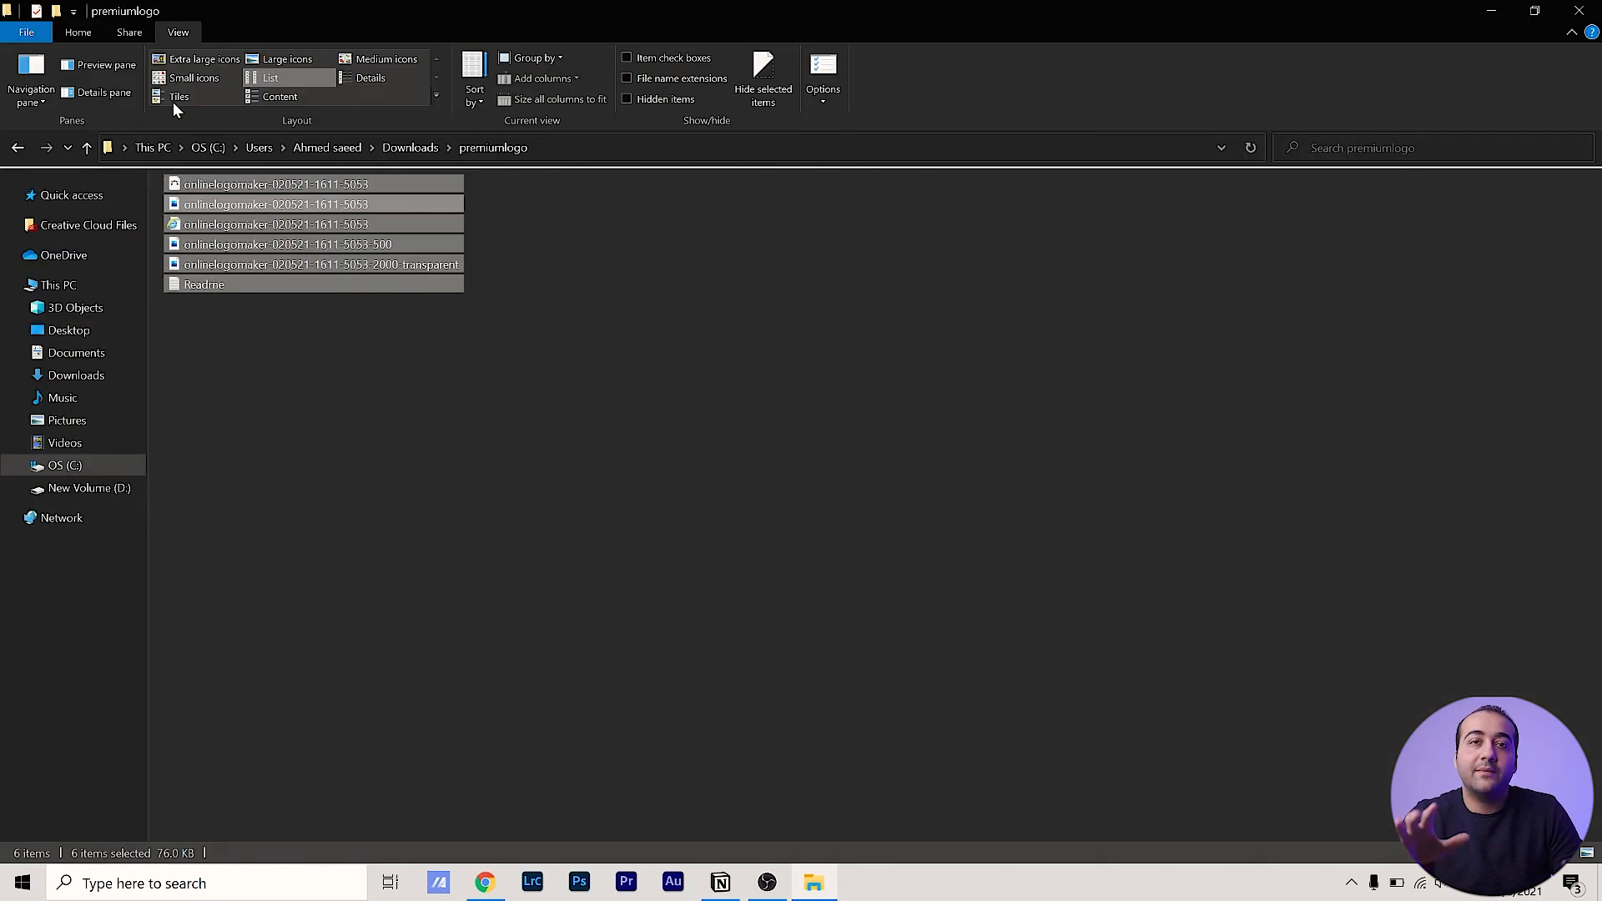
View the PNG logo, then the white-background and 2000 px transparent versions, and close the viewer
left_click(457, 586)
double_click(242, 200)
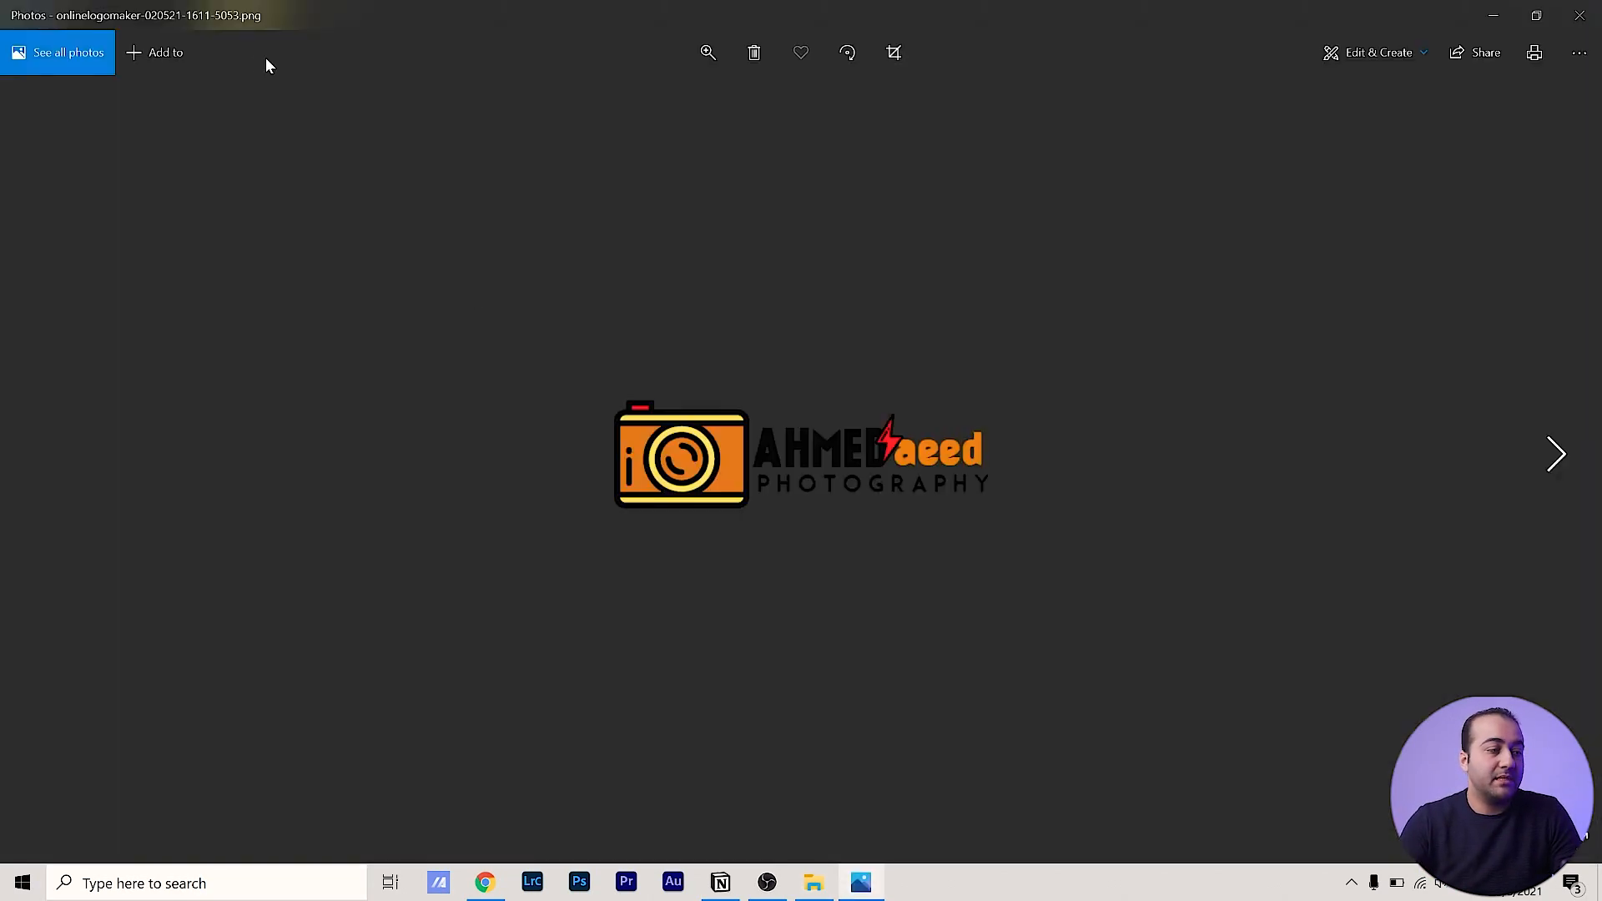
key("Right")
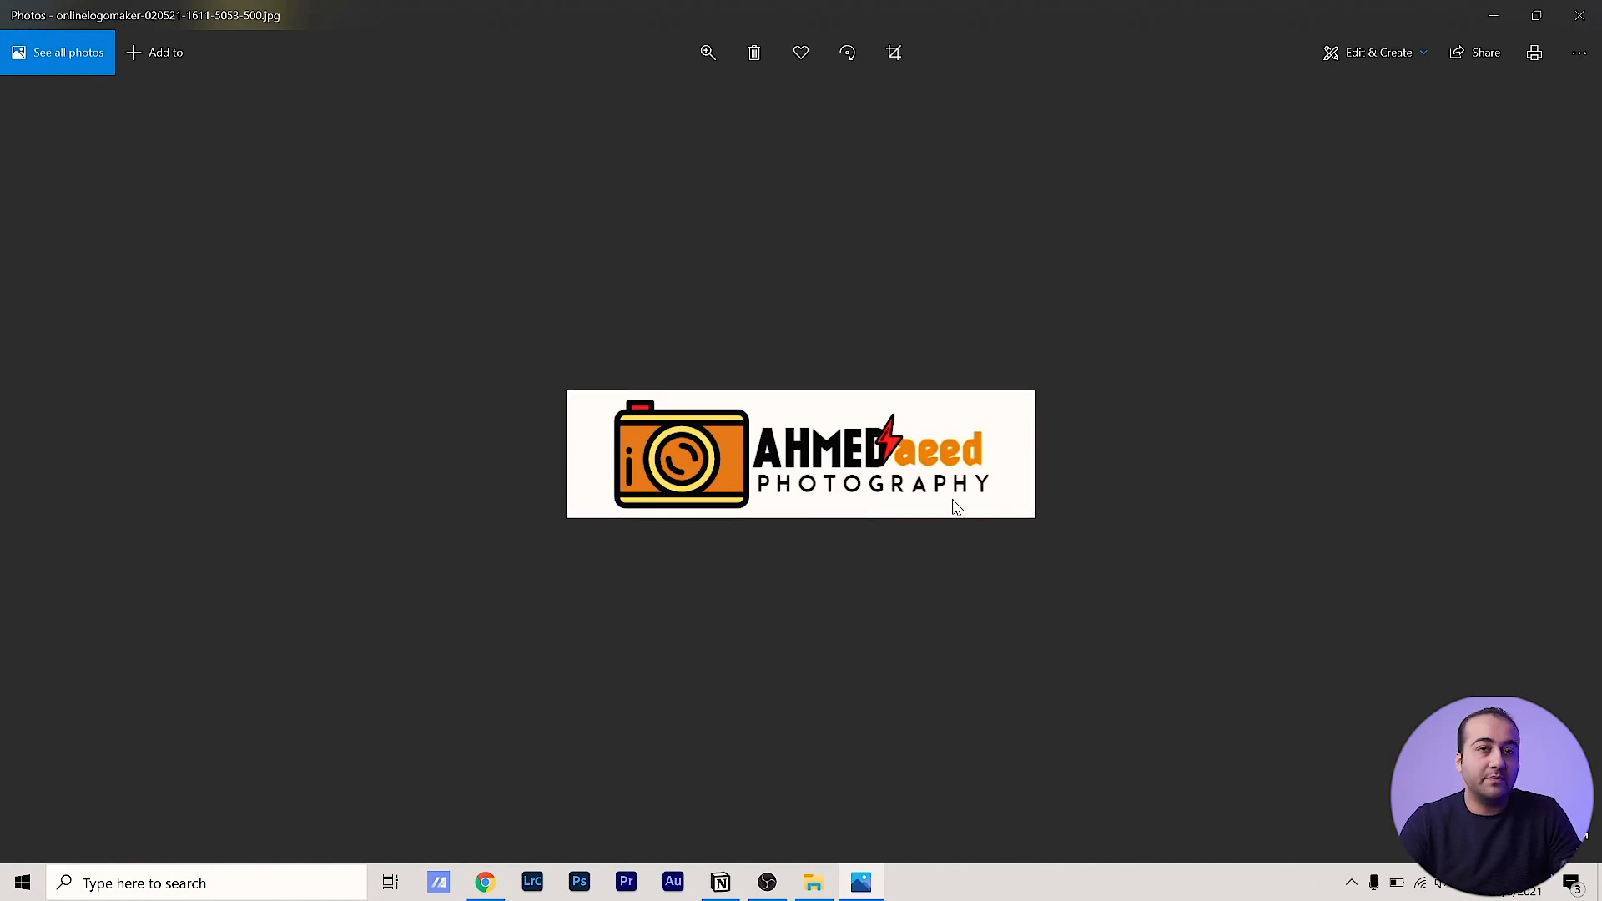
key("Right")
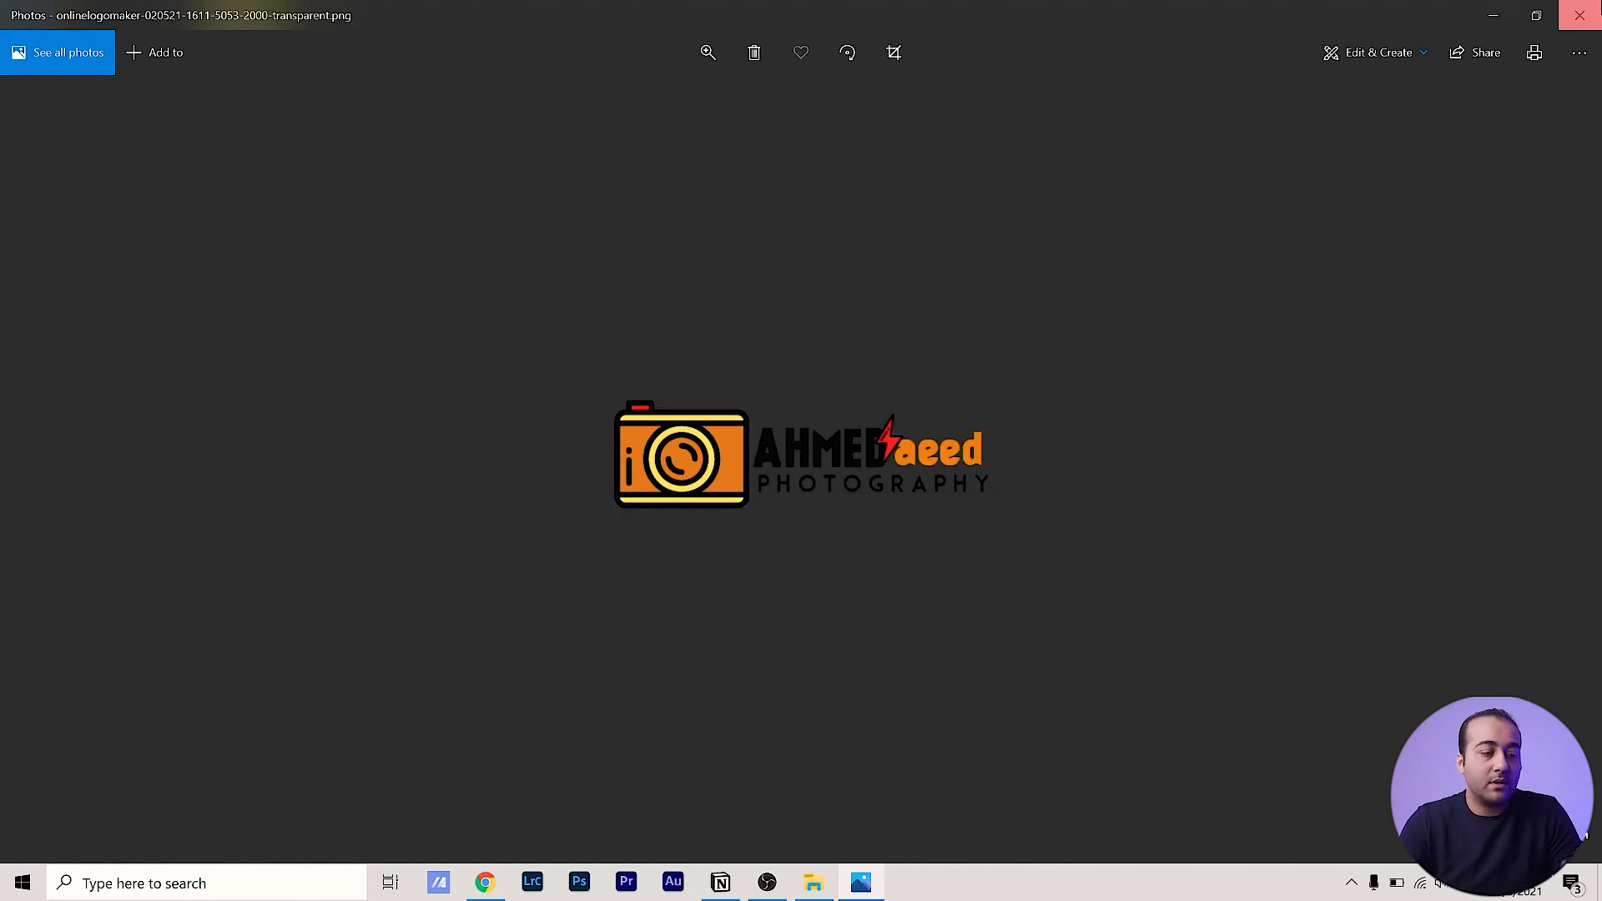
left_click(1579, 15)
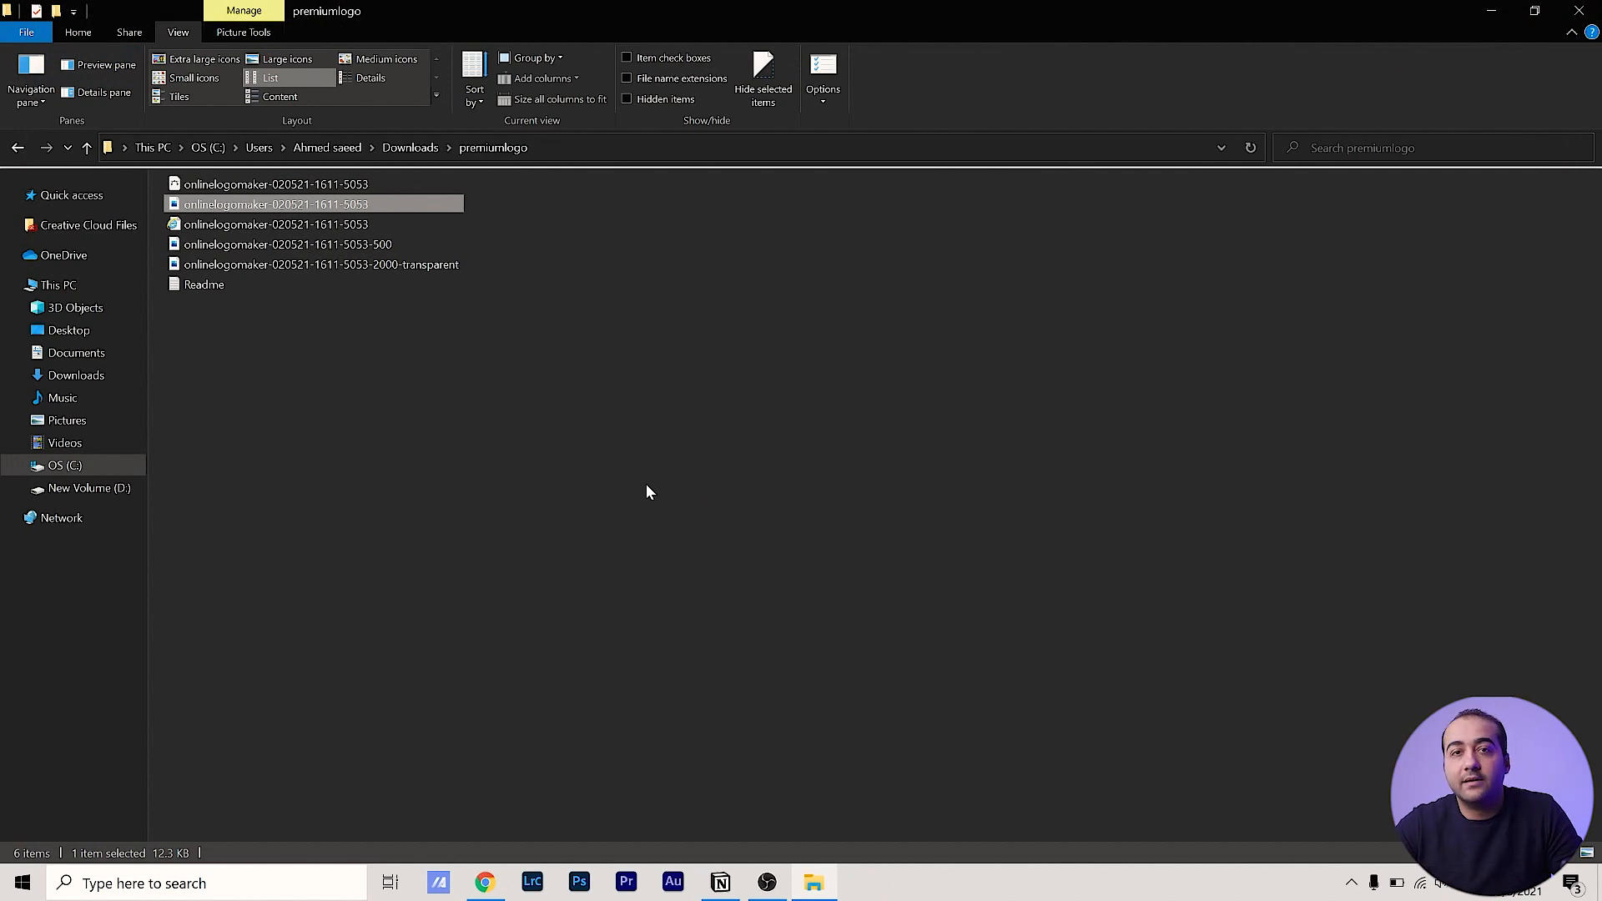